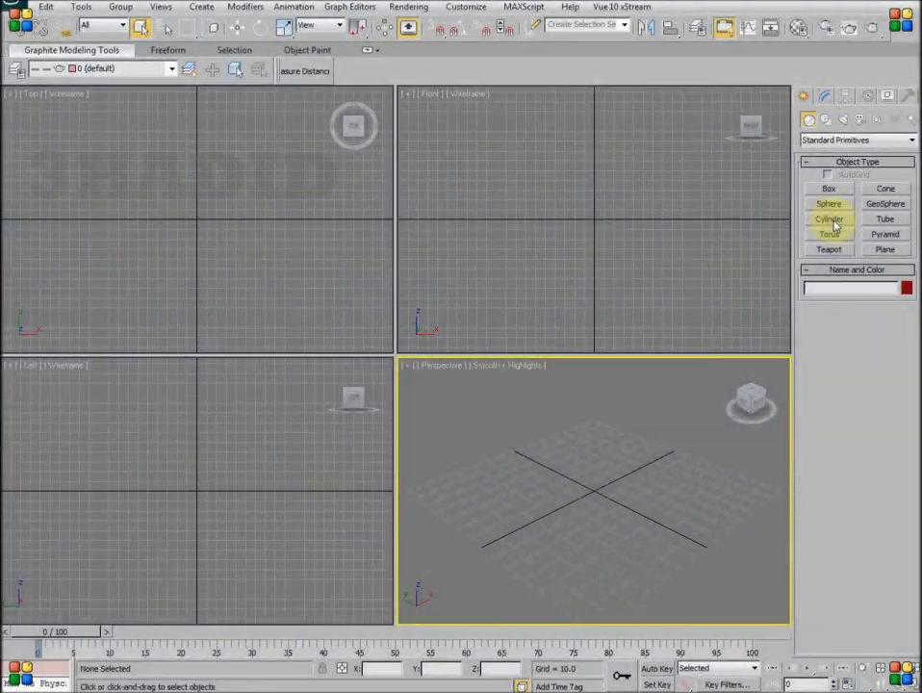
Draw a cylinder in the Front viewport and show edged faces in Perspective
{"action": "left_click", "coordinate": [831, 219]}
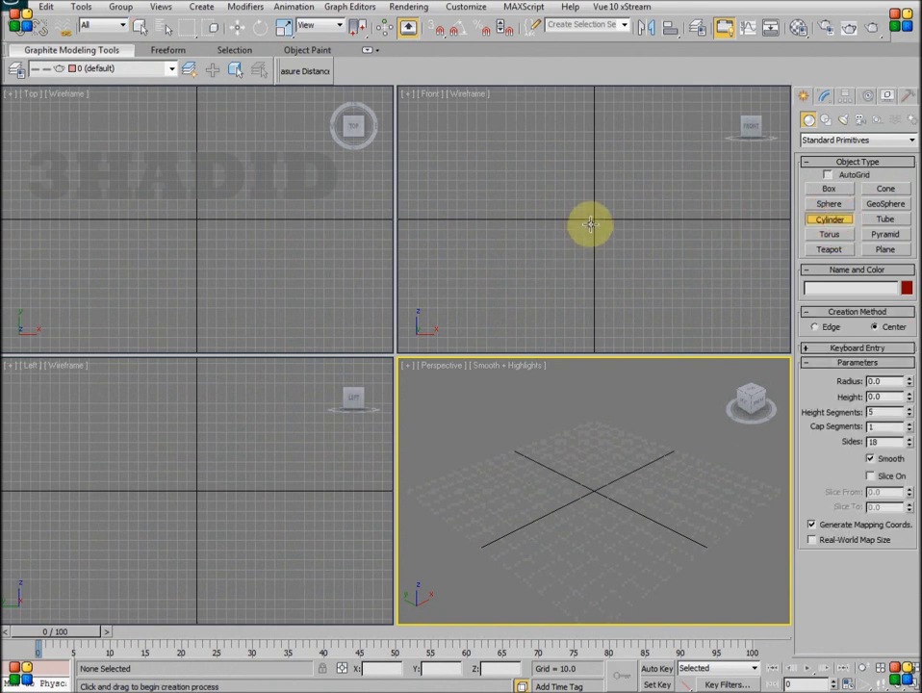
{"action": "left_click_drag", "start_coordinate": [545, 204], "coordinate": [607, 233]}
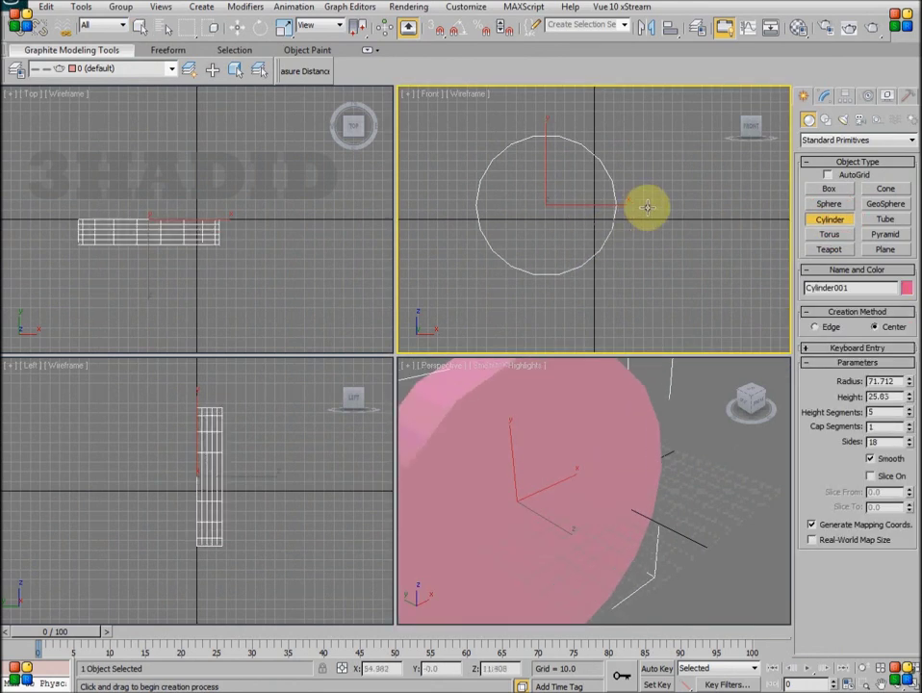
{"action": "right_click", "coordinate": [679, 204]}
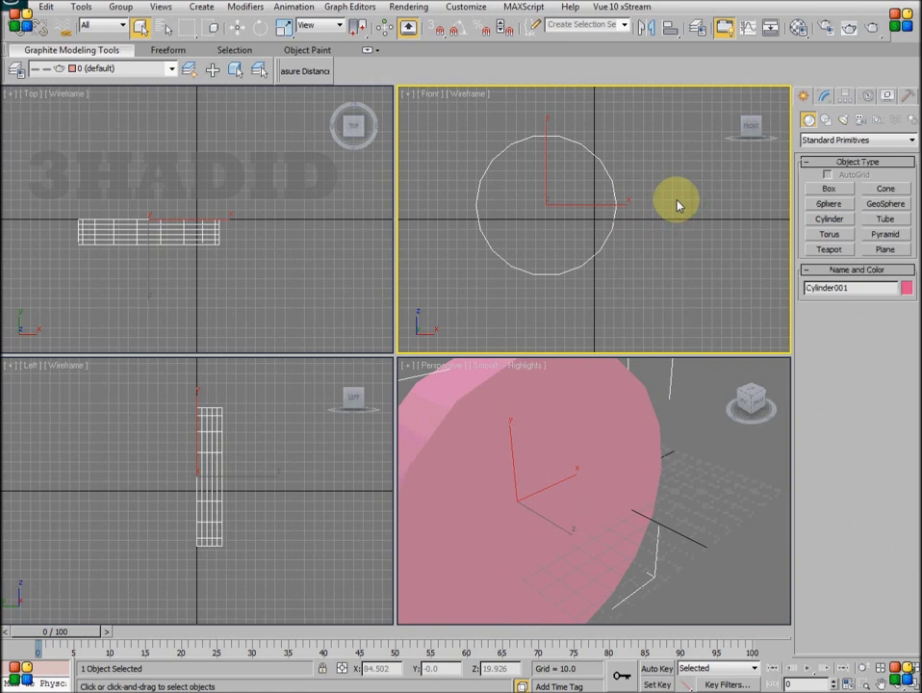
{"action": "right_click", "coordinate": [659, 438]}
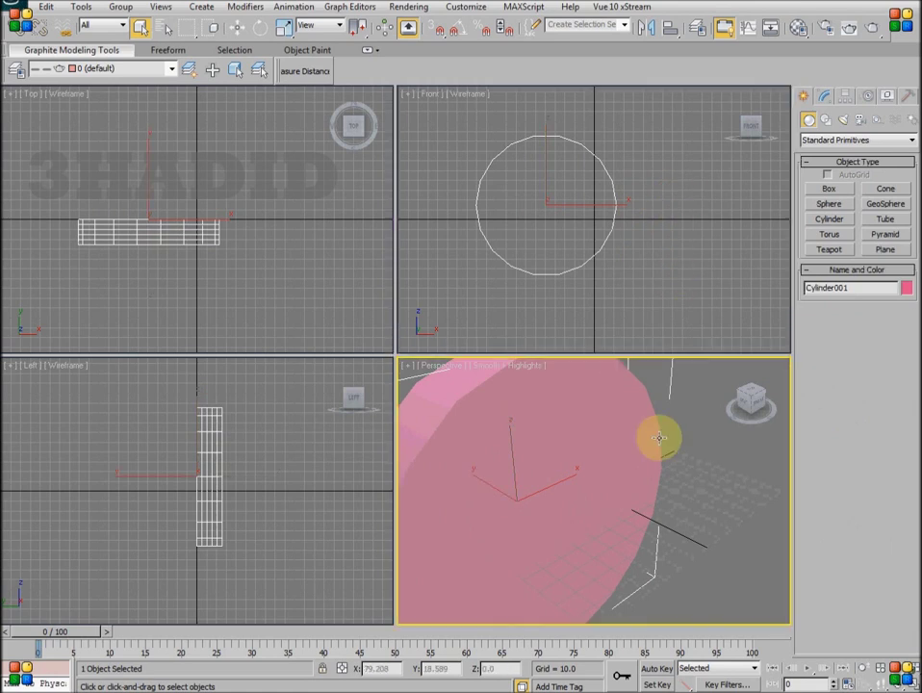
{"action": "key", "text": "F4"}
Move Cylinder001 to X 0 and Z 0 at the world origin
{"action": "left_click", "coordinate": [237, 29]}
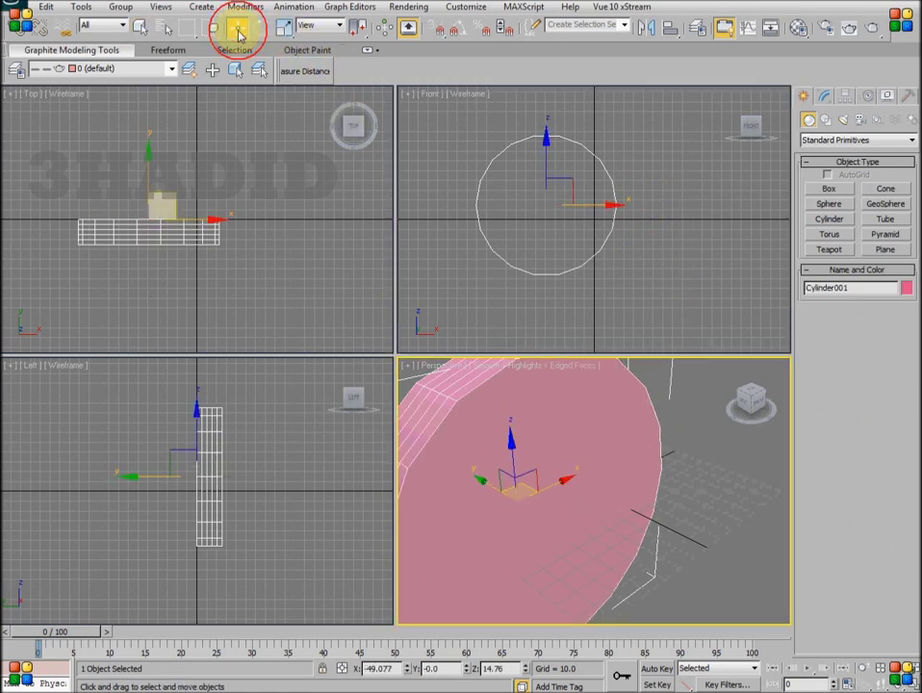
{"action": "right_click", "coordinate": [409, 669]}
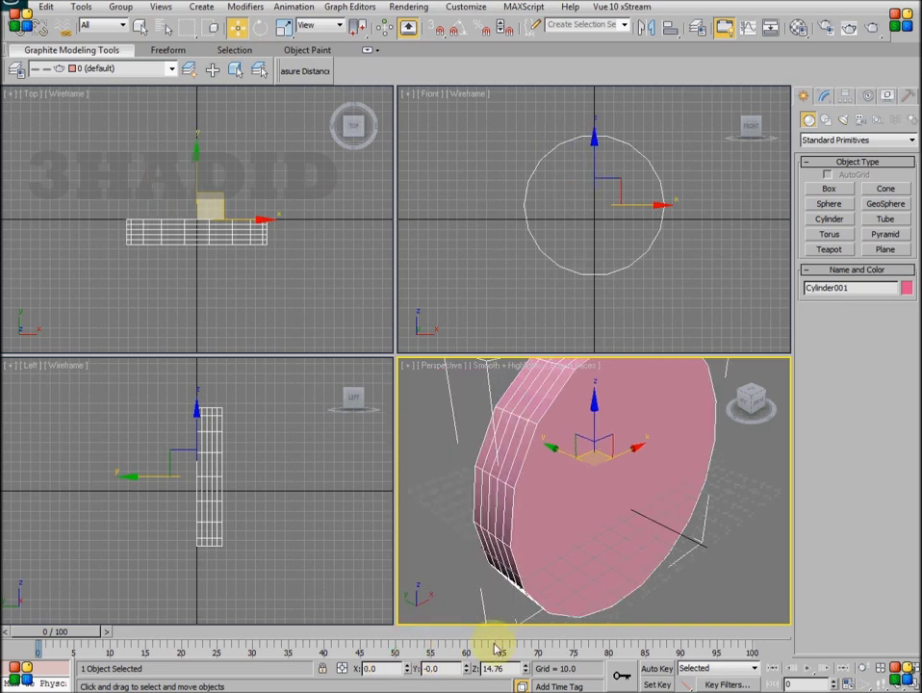
{"action": "right_click", "coordinate": [518, 669]}
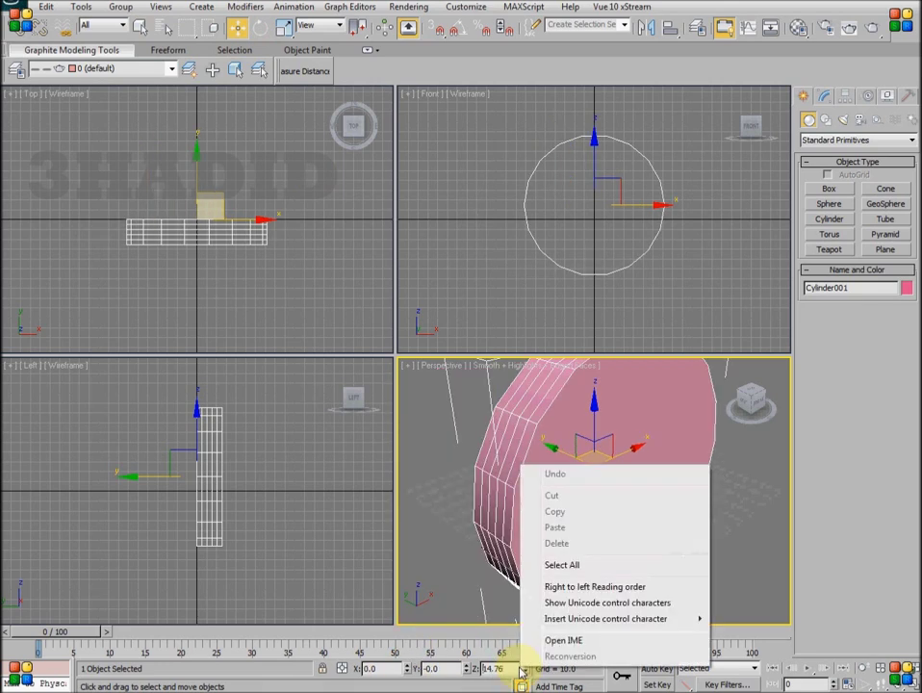
{"action": "right_click", "coordinate": [520, 671]}
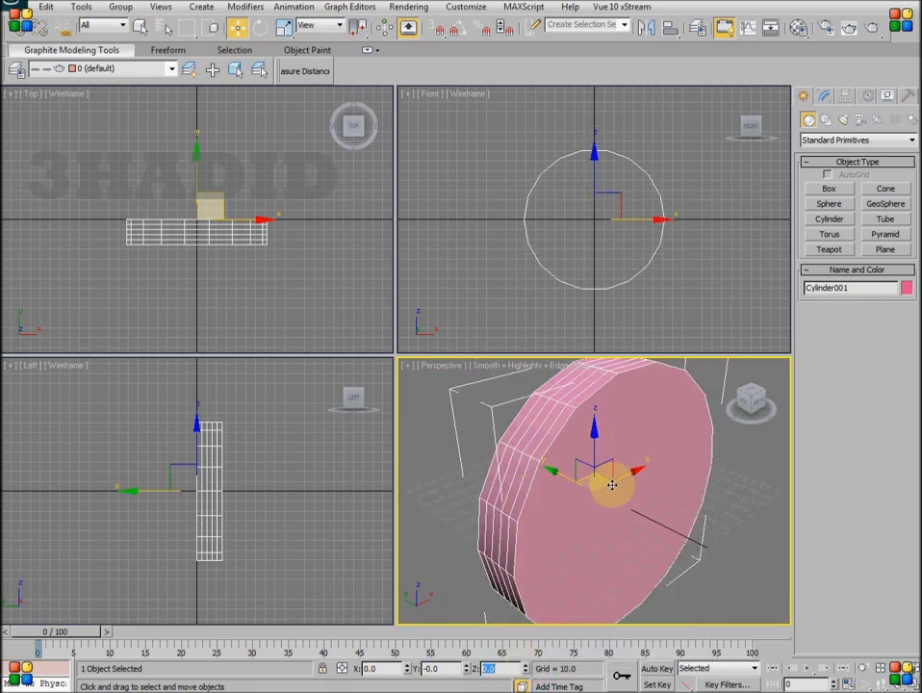
Set the cylinder to radius 50, height 15, 1 height segment and 50 sides
{"action": "left_click", "coordinate": [824, 96]}
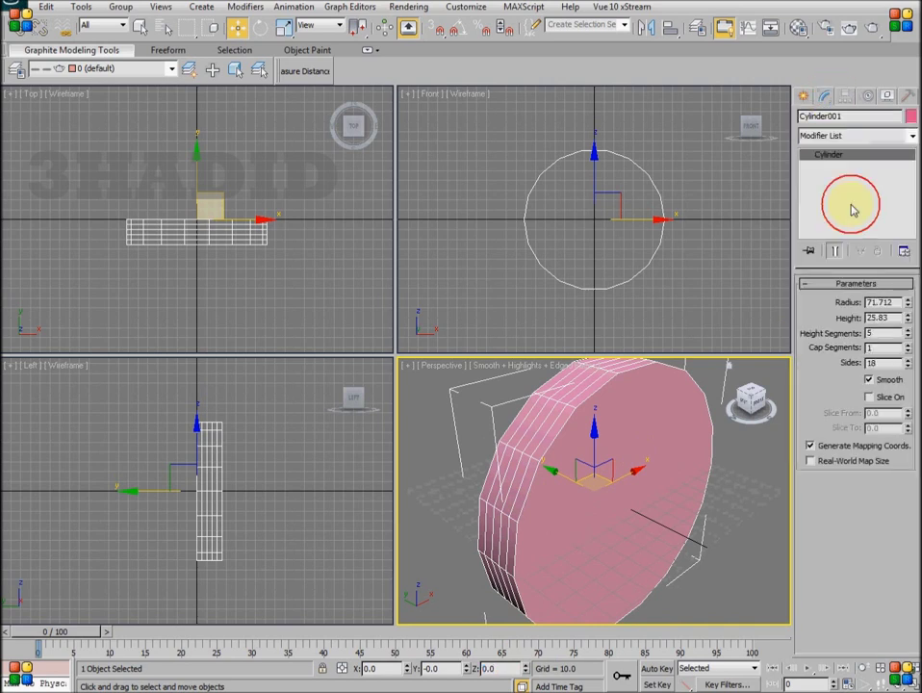
{"action": "double_click", "coordinate": [896, 302]}
{"action": "type", "text": "50"}
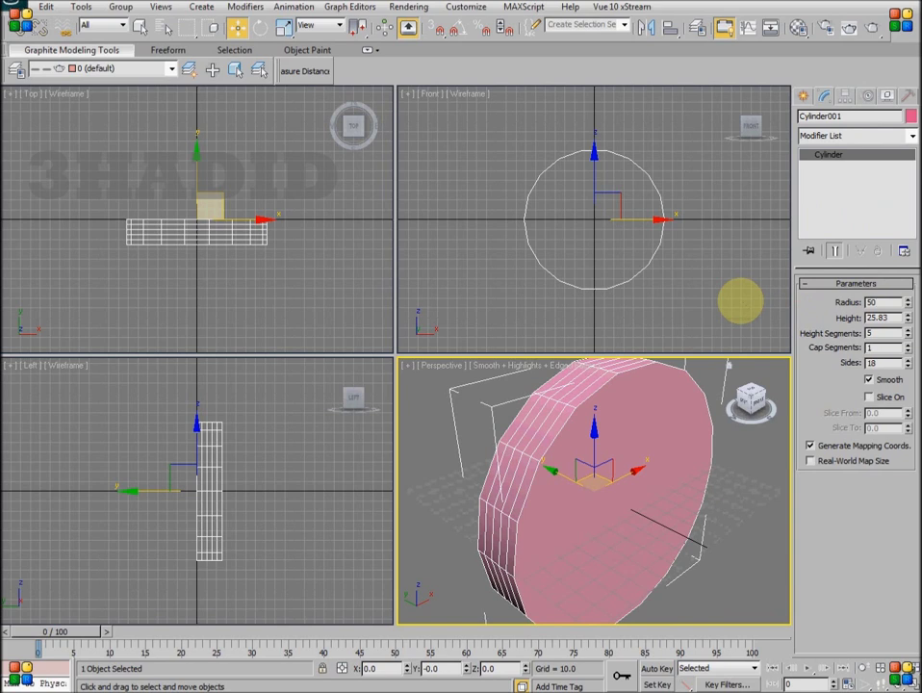
{"action": "key", "text": "Tab"}
{"action": "type", "text": "15"}
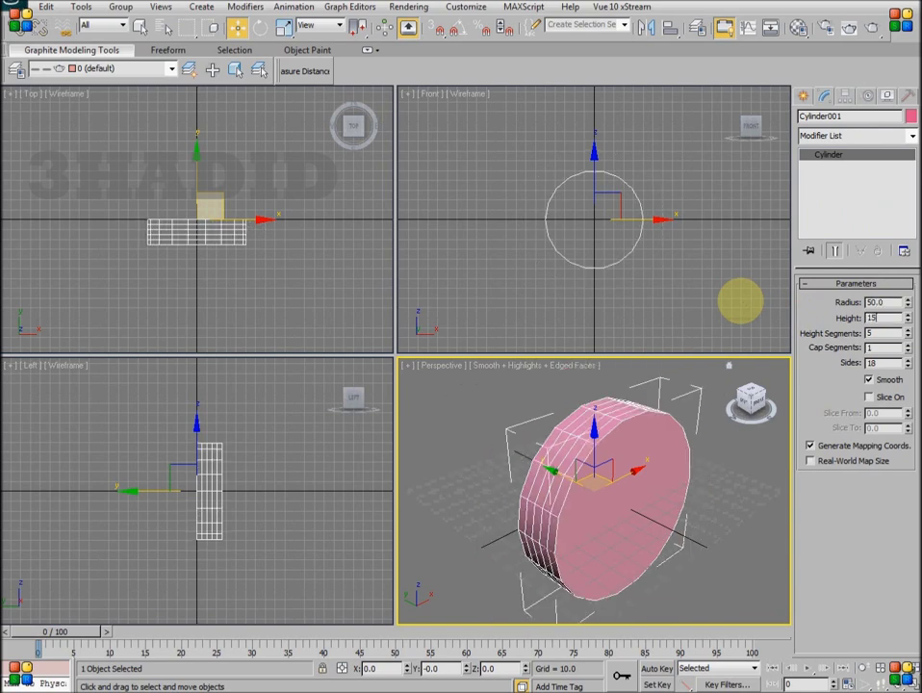
{"action": "key", "text": "Tab"}
{"action": "type", "text": "1"}
{"action": "key", "text": "Tab"}
{"action": "type", "text": "50"}
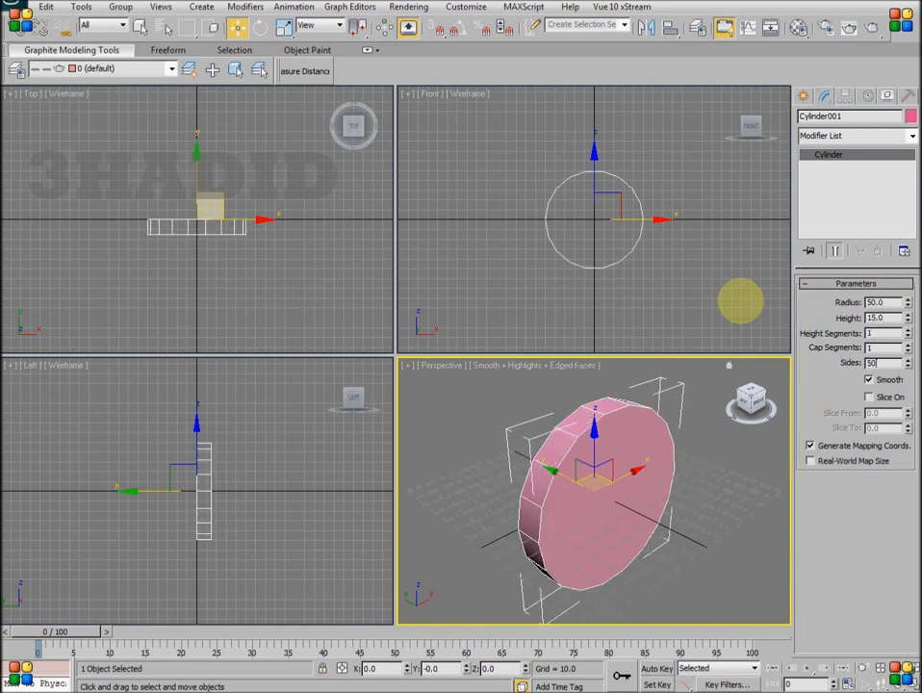
{"action": "key", "text": "Return"}
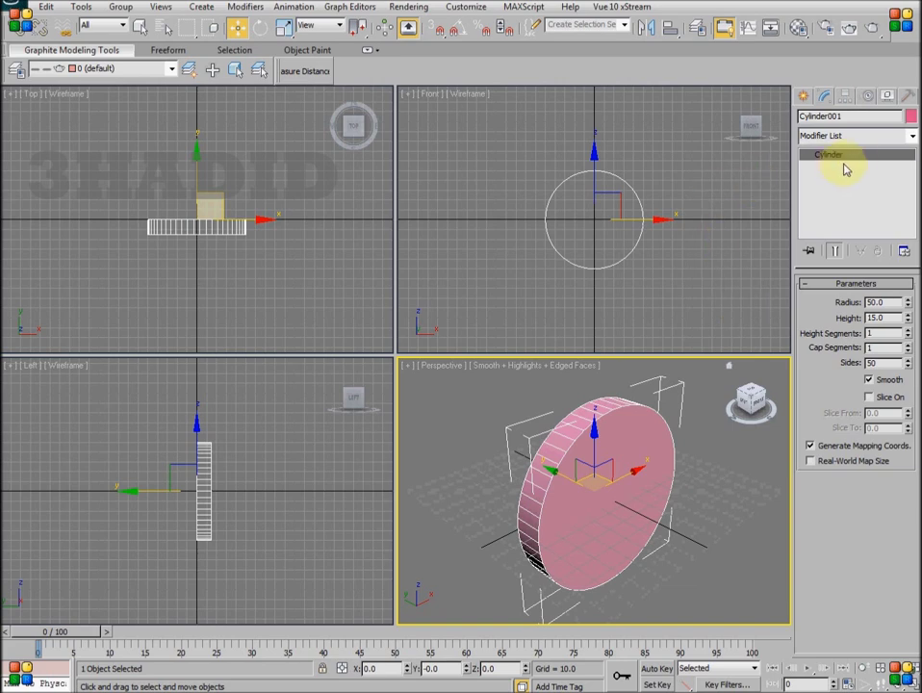
Add an Edit Poly modifier and select the cylinder's 50 side polygons
{"action": "left_click", "coordinate": [869, 139]}
{"action": "scroll", "coordinate": [866, 222], "scroll_direction": "down", "scroll_amount": 10}
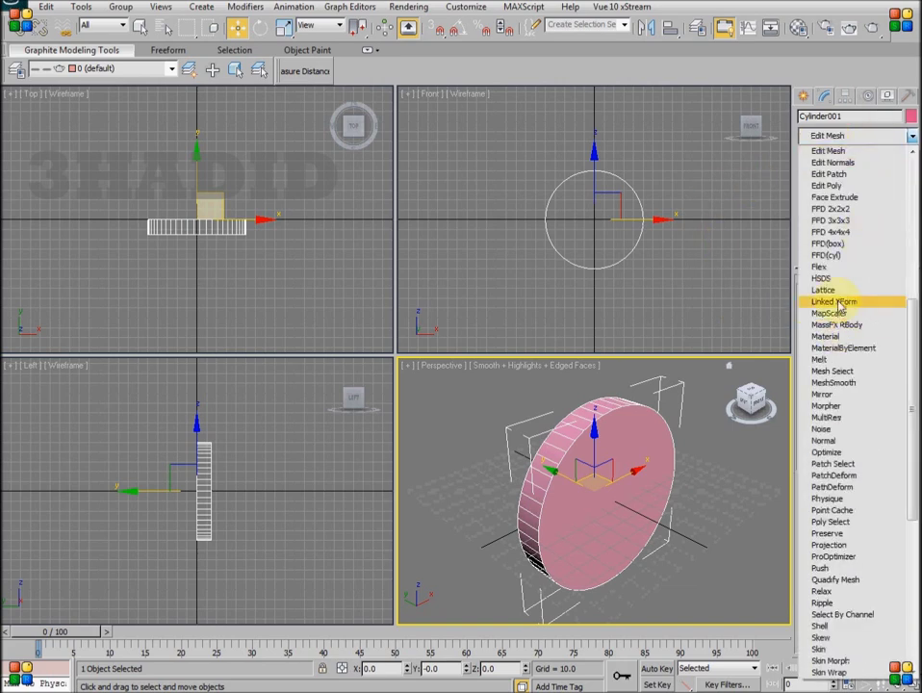
{"action": "left_click", "coordinate": [844, 187]}
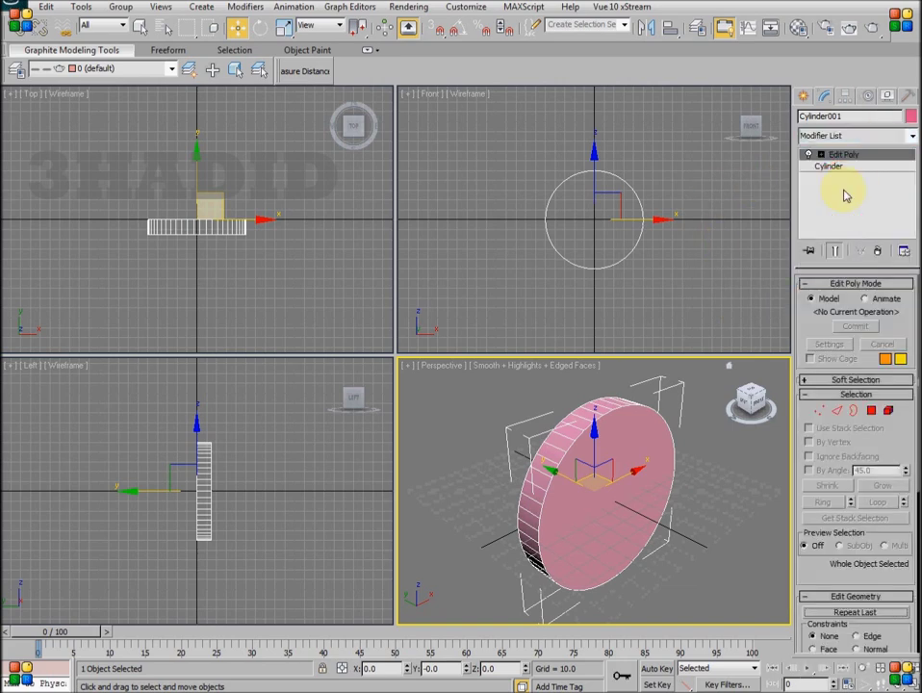
{"action": "left_click", "coordinate": [871, 410]}
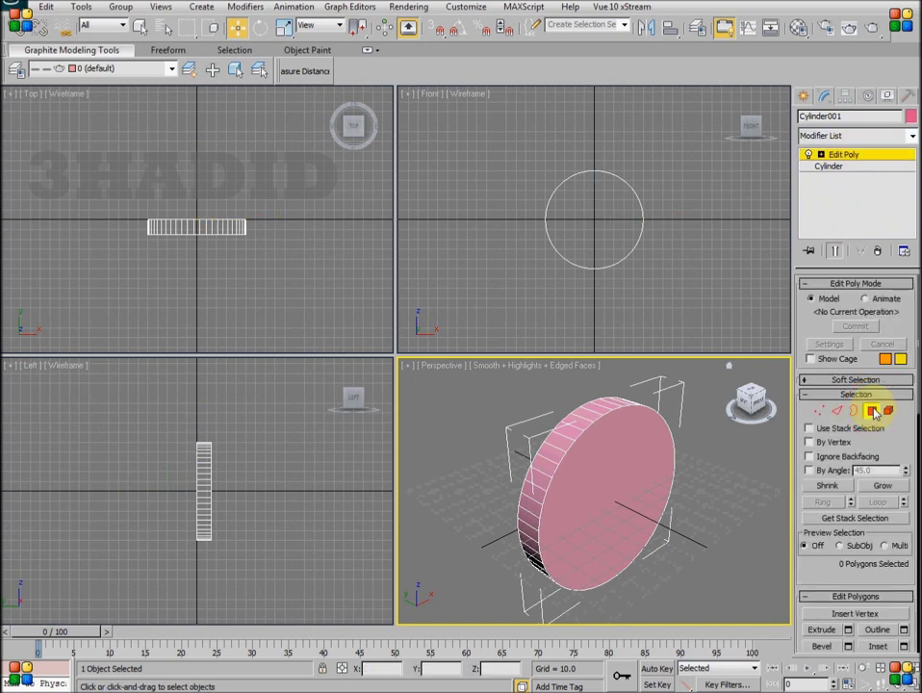
{"action": "left_click", "coordinate": [567, 430]}
{"action": "key", "text": "alt+w"}
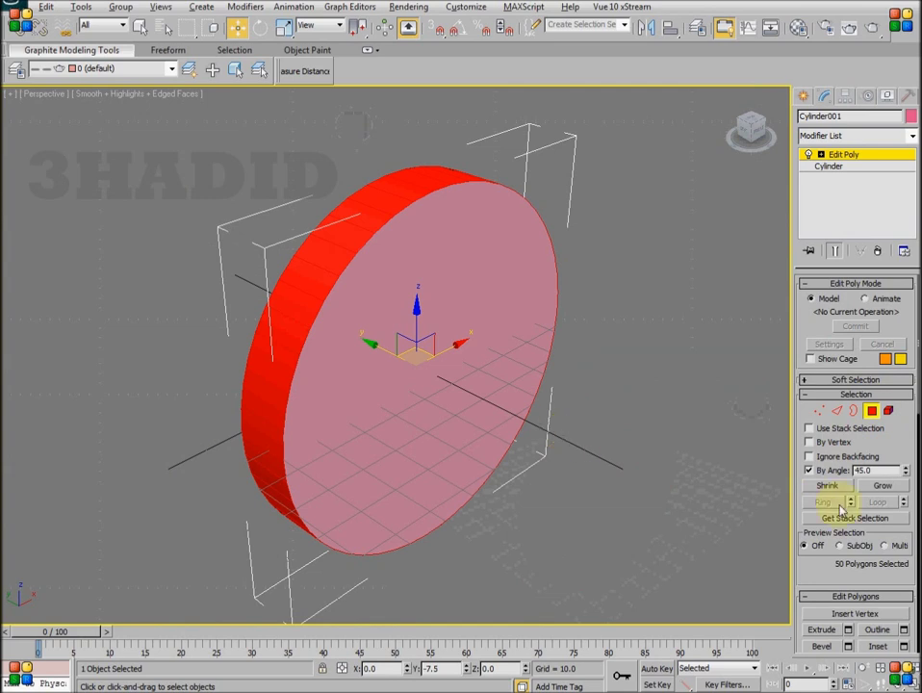
{"action": "left_click_drag", "start_coordinate": [842, 580], "coordinate": [837, 524]}
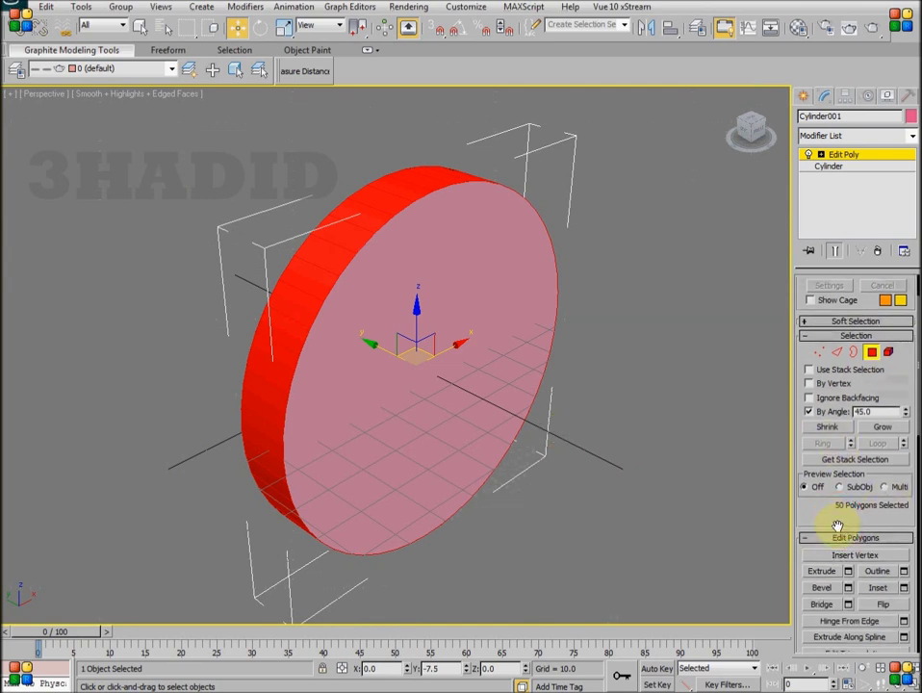
Inset the selected side faces individually using the By Polygon inset type
{"action": "left_click", "coordinate": [904, 587]}
{"action": "left_click", "coordinate": [623, 332]}
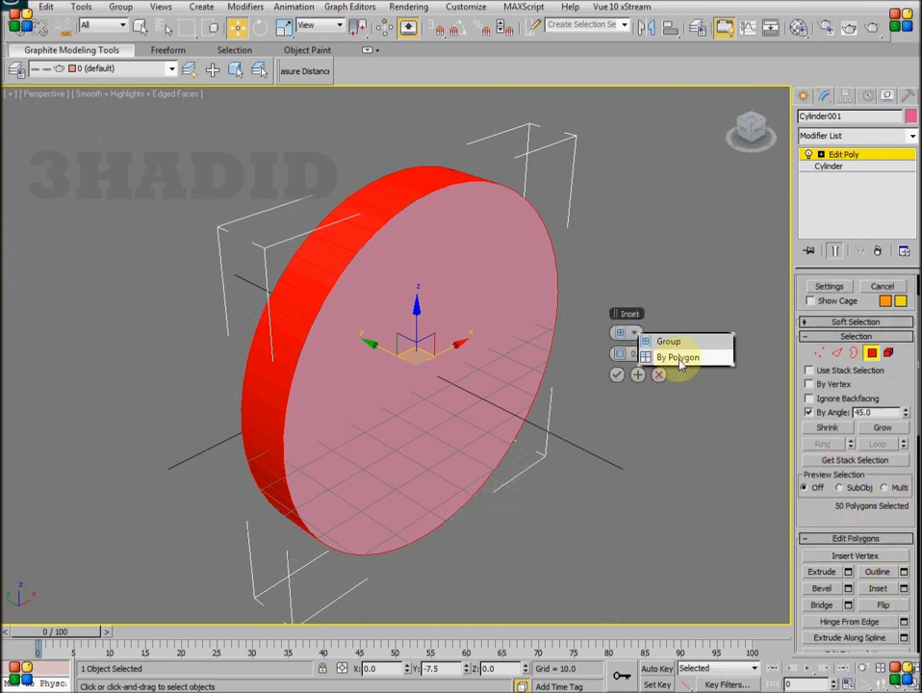
{"action": "left_click", "coordinate": [678, 358]}
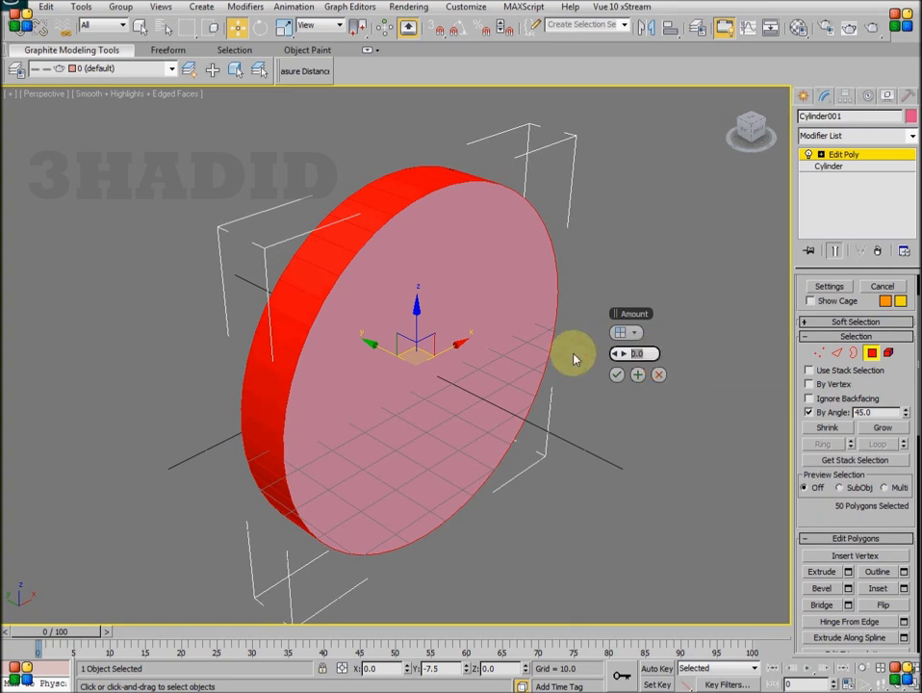
{"action": "type", "text": "1"}
{"action": "key", "text": "Return"}
{"action": "left_click", "coordinate": [616, 374]}
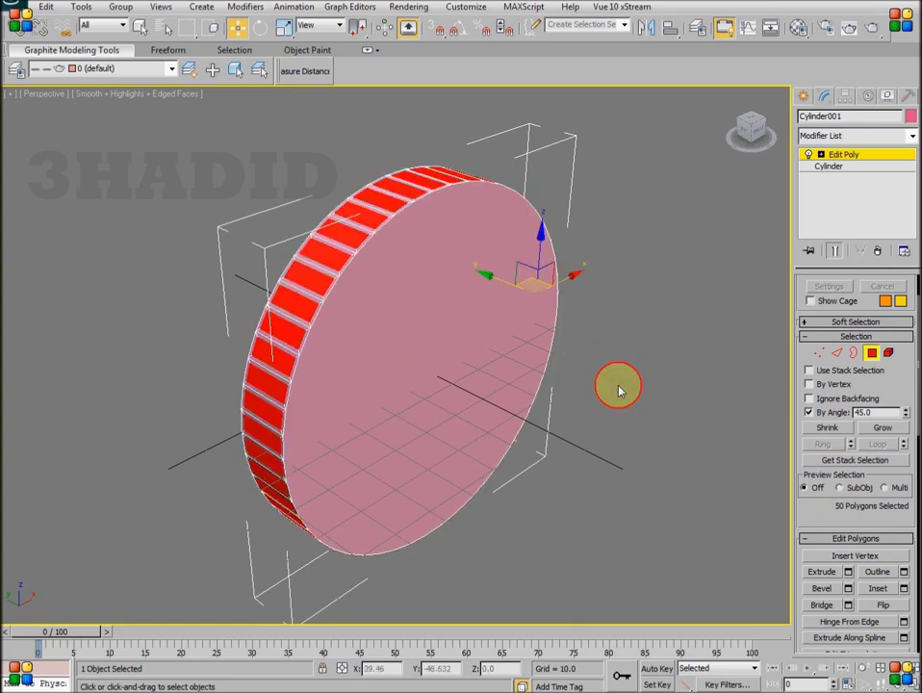
Bevel the inset side faces with height 2.5 and outline -0.5
{"action": "left_click", "coordinate": [847, 588]}
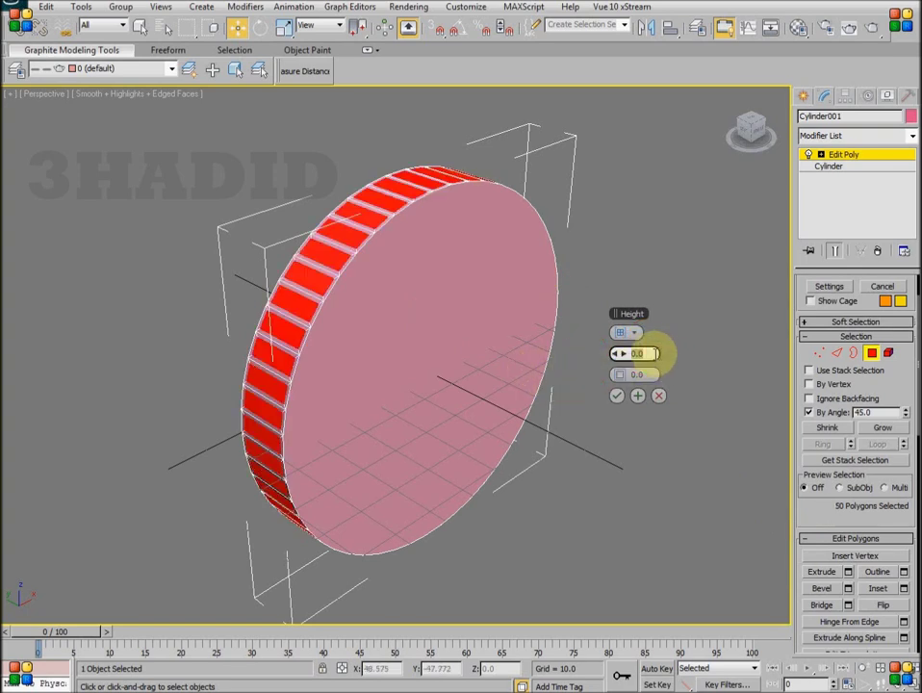
{"action": "type", "text": "0.5"}
{"action": "key", "text": "Return"}
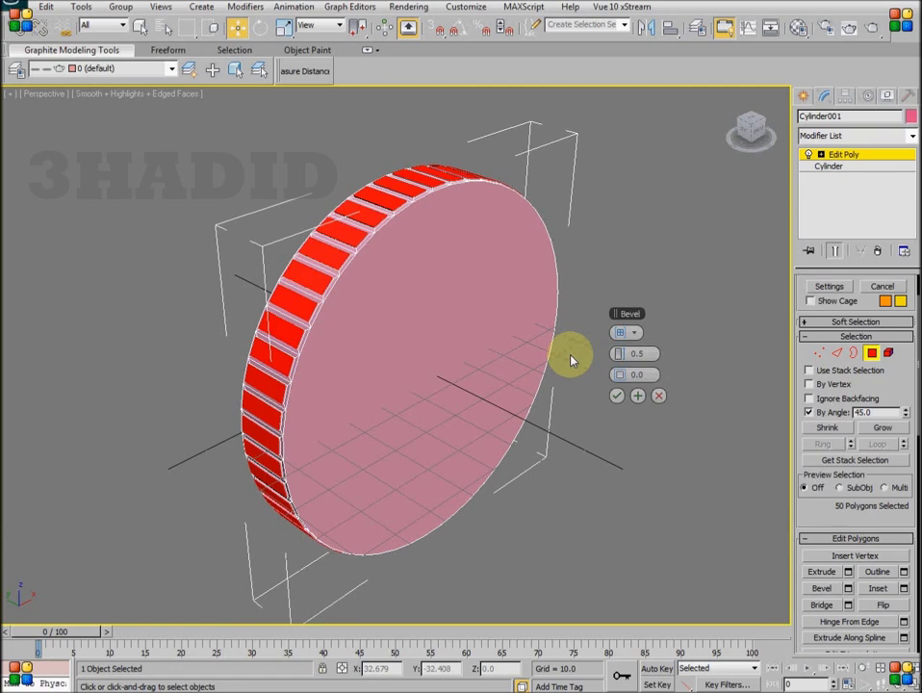
{"action": "left_click", "coordinate": [635, 353]}
{"action": "type", "text": "2"}
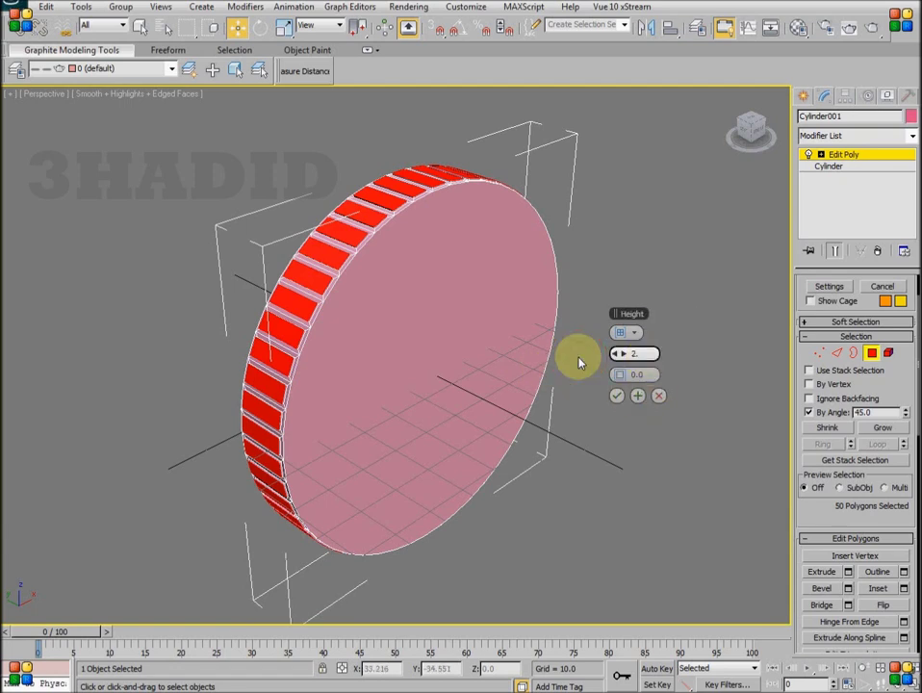
{"action": "key", "text": "Tab"}
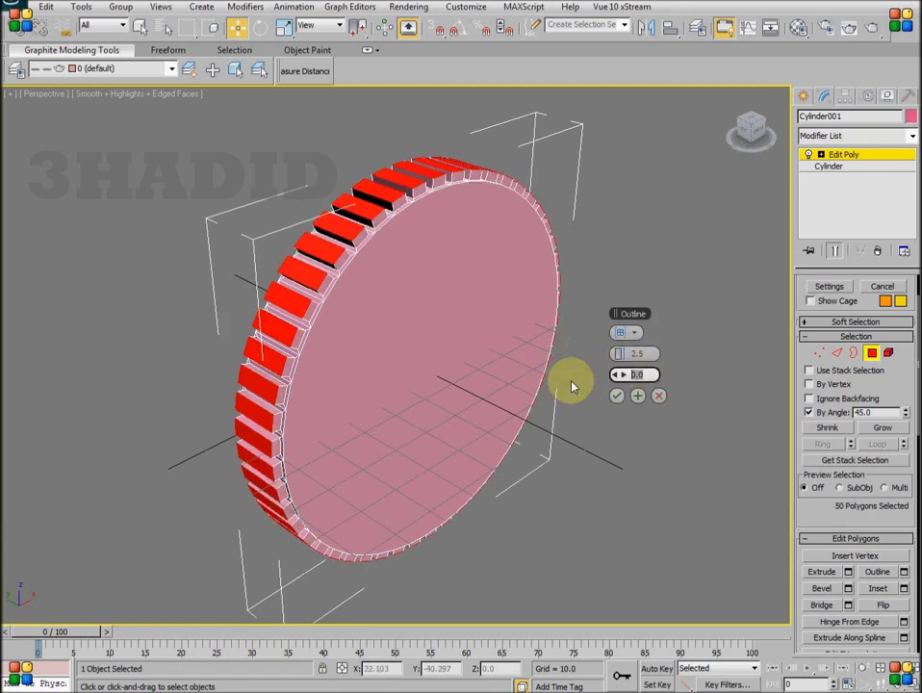
{"action": "type", "text": "-0.5"}
{"action": "key", "text": "Return"}
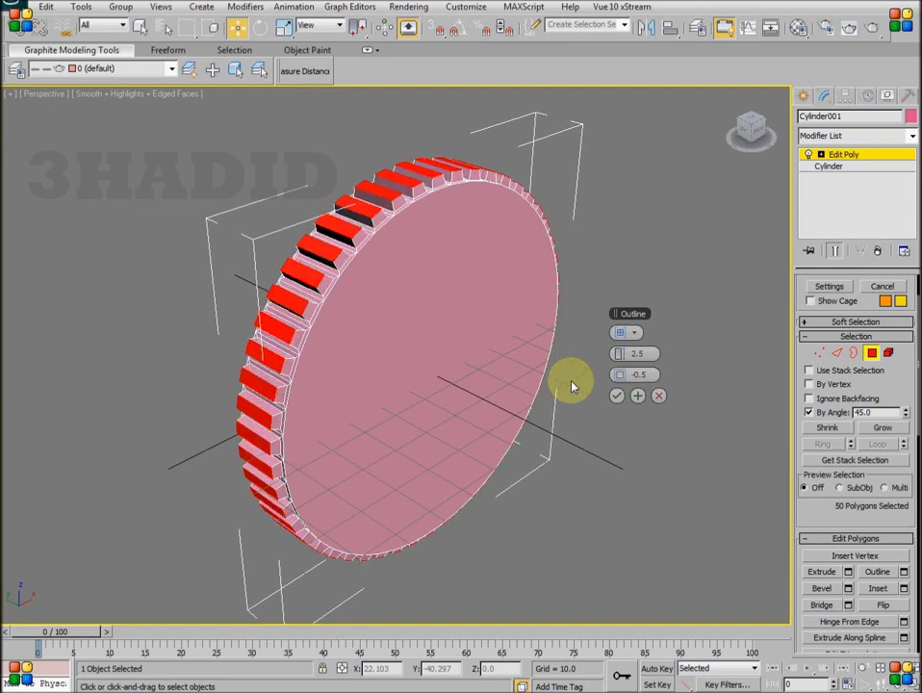
{"action": "left_click", "coordinate": [616, 395]}
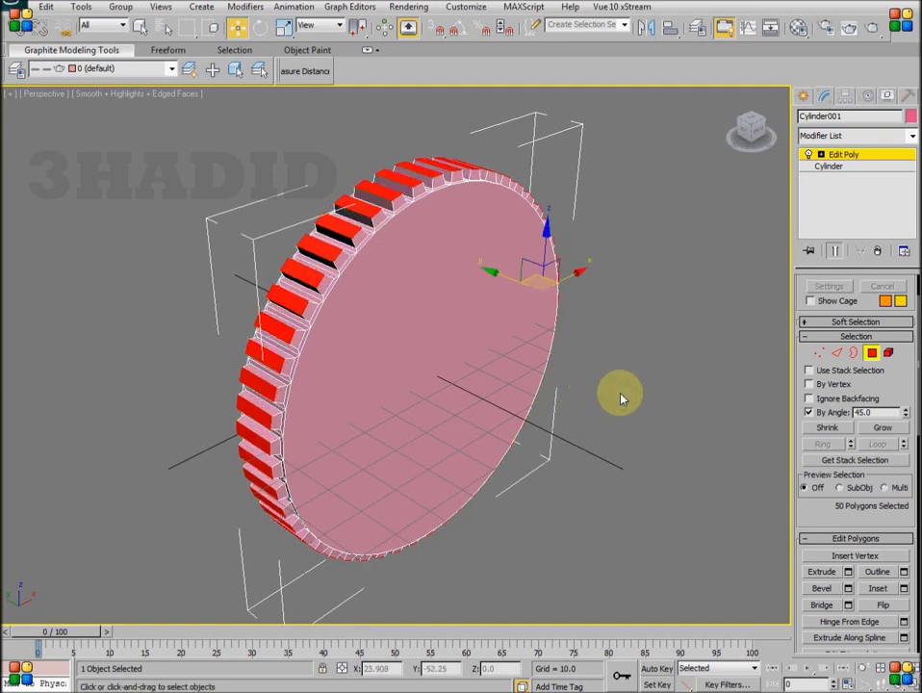
Flatten the top row of tooth vertices with Make Planar and set their Y to 0
{"action": "left_click", "coordinate": [817, 354]}
{"action": "key", "text": "alt+w"}
{"action": "key", "text": "ctrl+shift+z"}
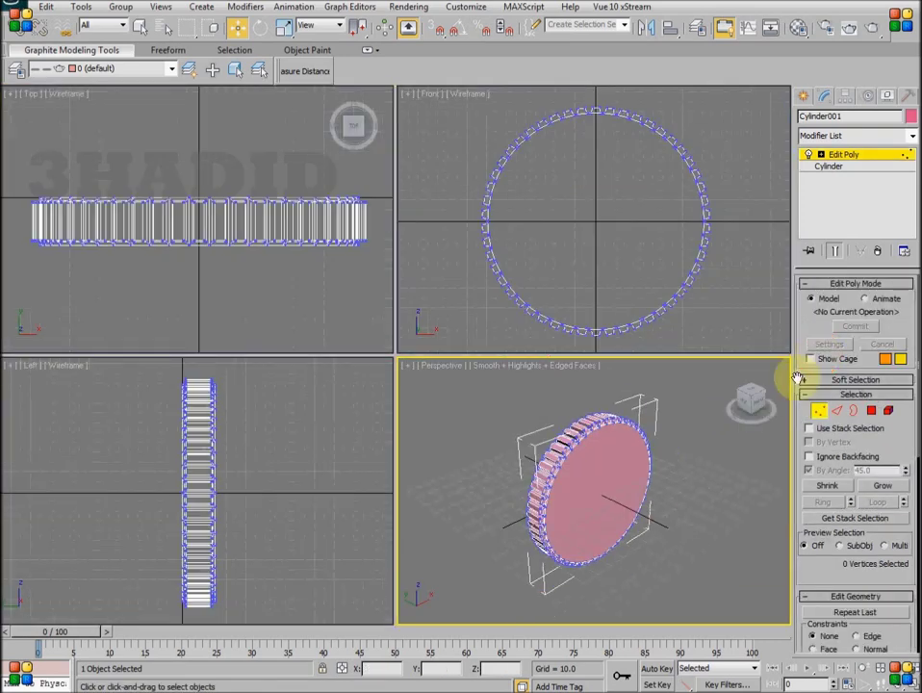
{"action": "left_click_drag", "start_coordinate": [11, 170], "coordinate": [380, 221]}
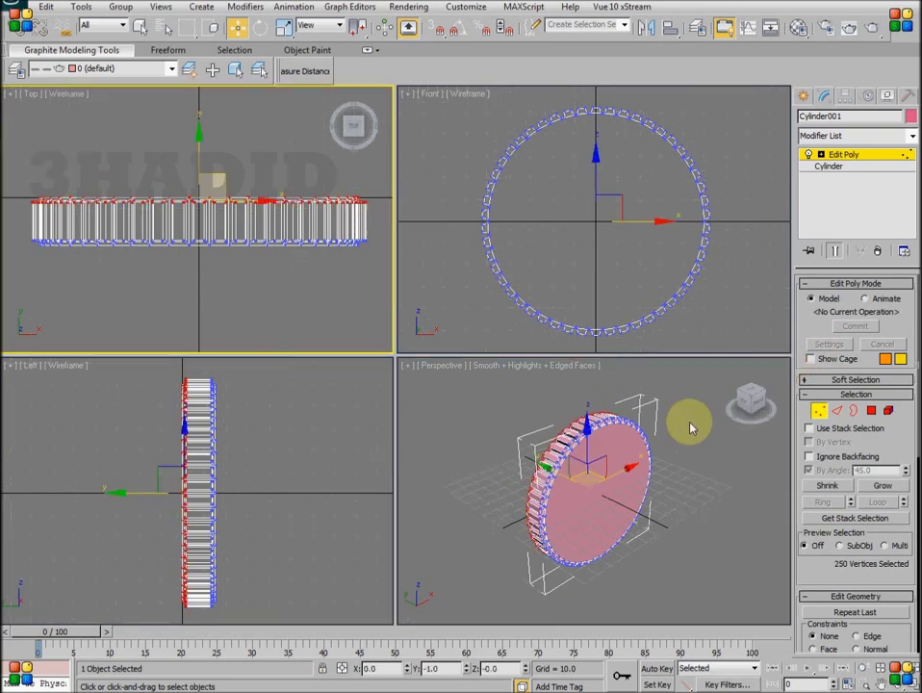
{"action": "left_click_drag", "start_coordinate": [887, 451], "coordinate": [912, 240]}
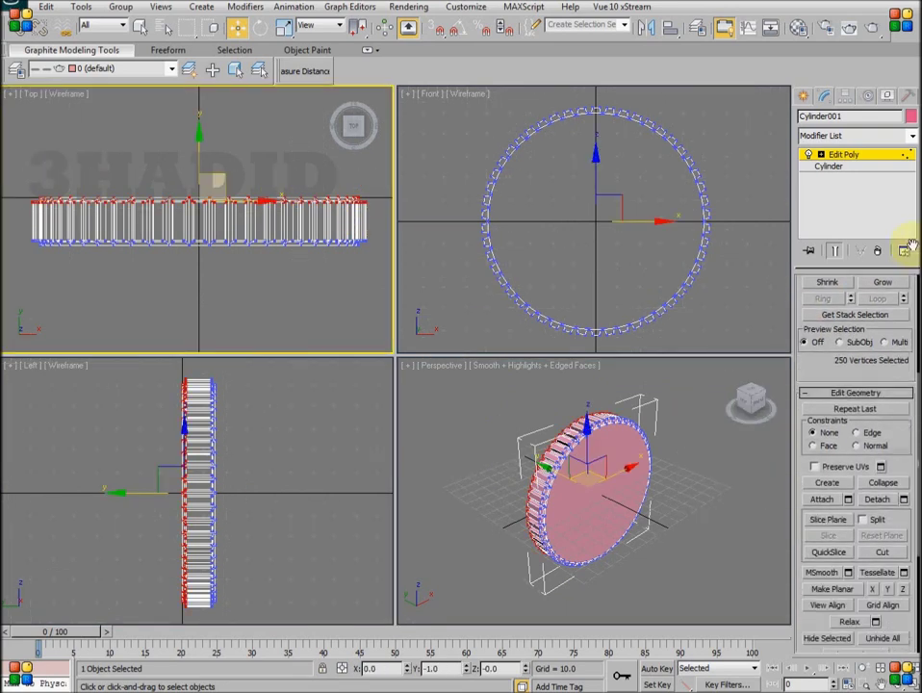
{"action": "left_click", "coordinate": [903, 560]}
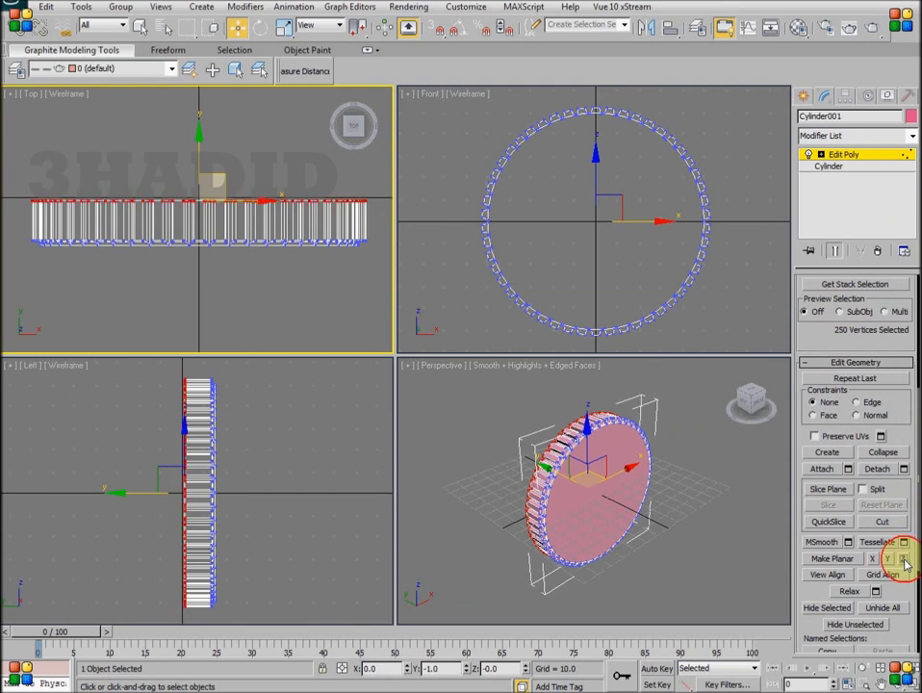
{"action": "right_click", "coordinate": [466, 669]}
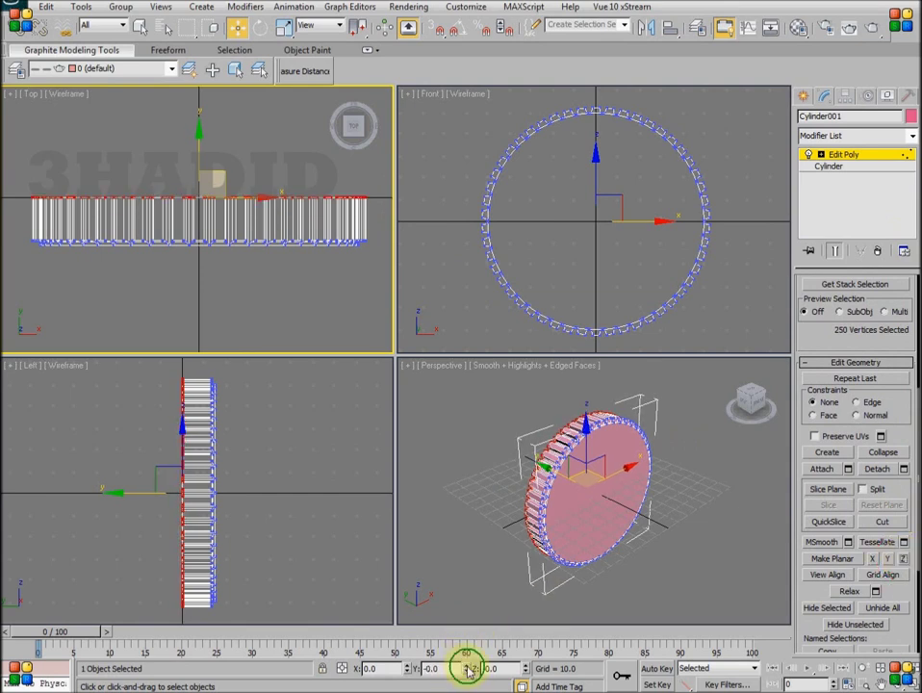
Move the bottom vertex row to Y -15 and maximize the Perspective view
{"action": "left_click_drag", "start_coordinate": [17, 229], "coordinate": [377, 260]}
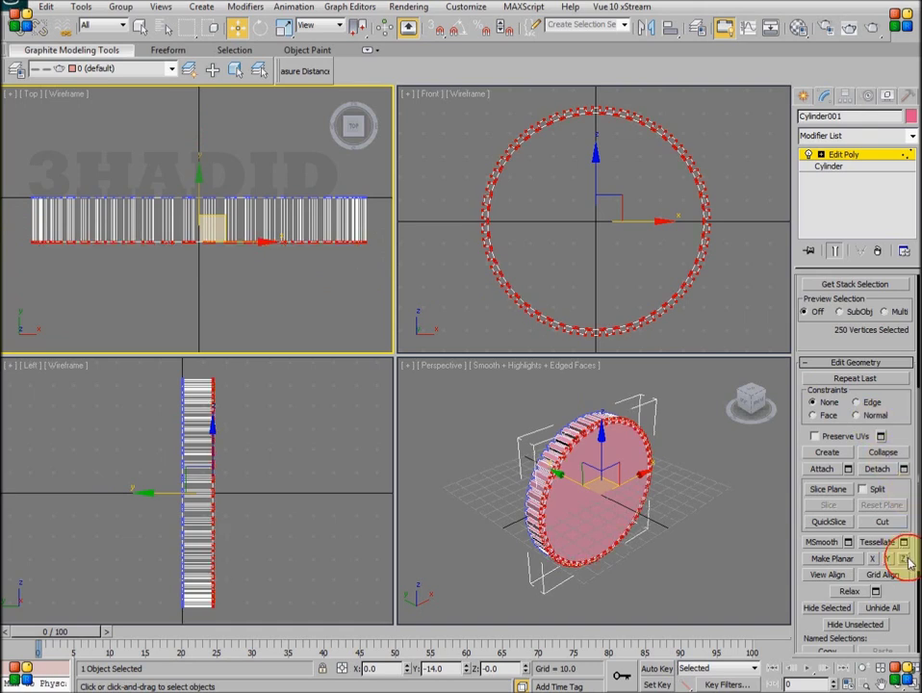
{"action": "double_click", "coordinate": [433, 668]}
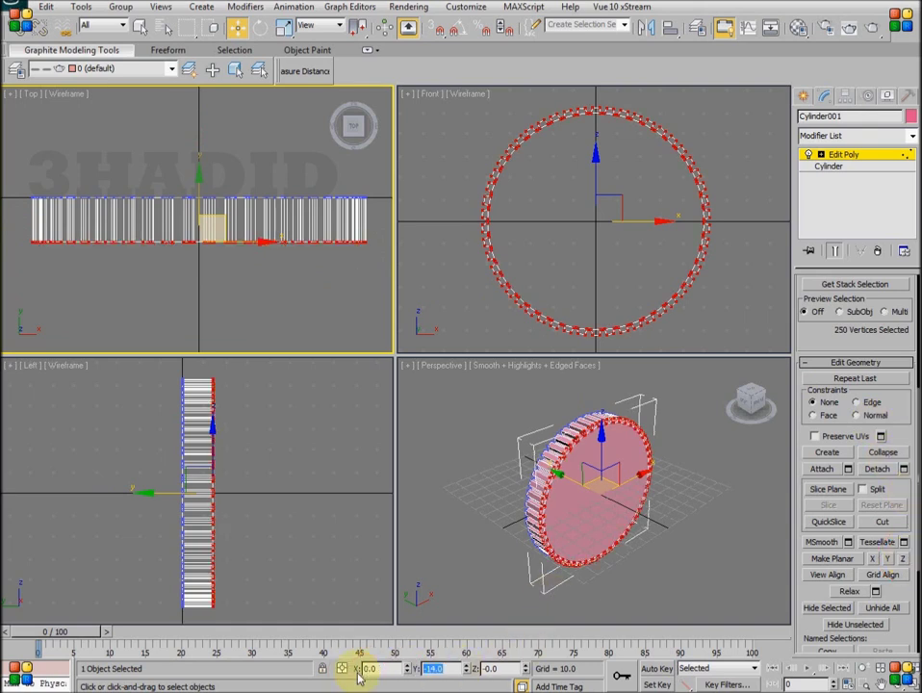
{"action": "type", "text": "-15"}
{"action": "key", "text": "Return"}
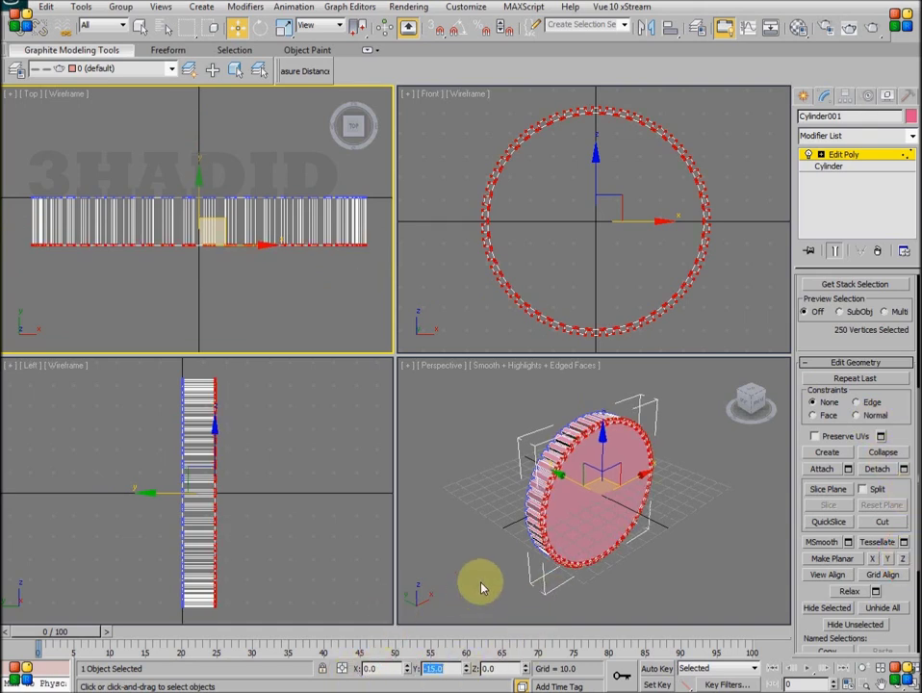
{"action": "right_click", "coordinate": [481, 584]}
{"action": "key", "text": "alt+w"}
{"action": "scroll", "coordinate": [825, 291], "scroll_direction": "up", "scroll_amount": 3}
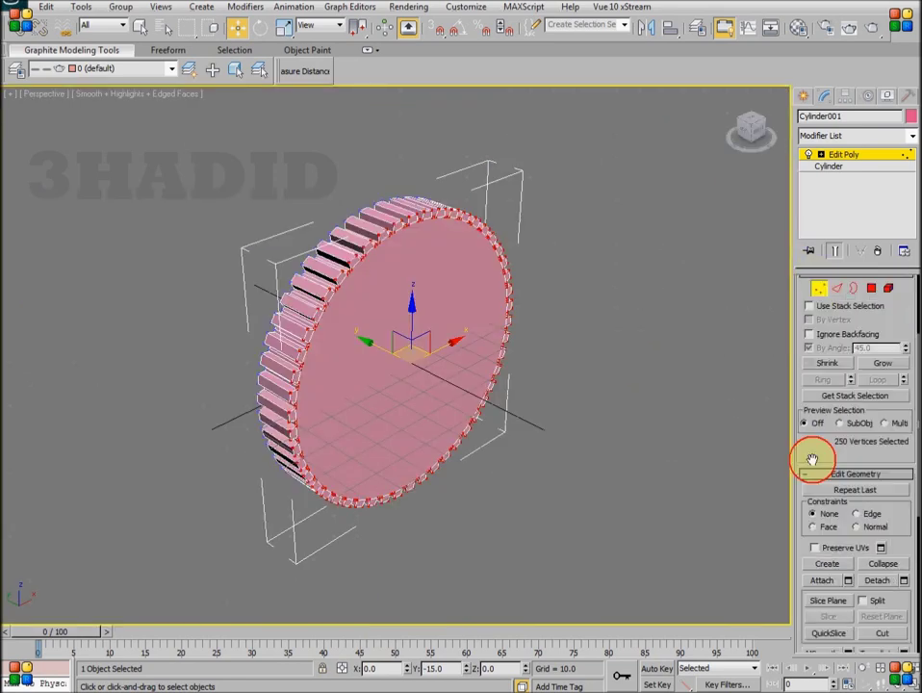
{"action": "scroll", "coordinate": [859, 363], "scroll_direction": "up", "scroll_amount": 2}
Bevel the gear teeth again with height 1.5 and outline -0.5
{"action": "left_click", "coordinate": [872, 341]}
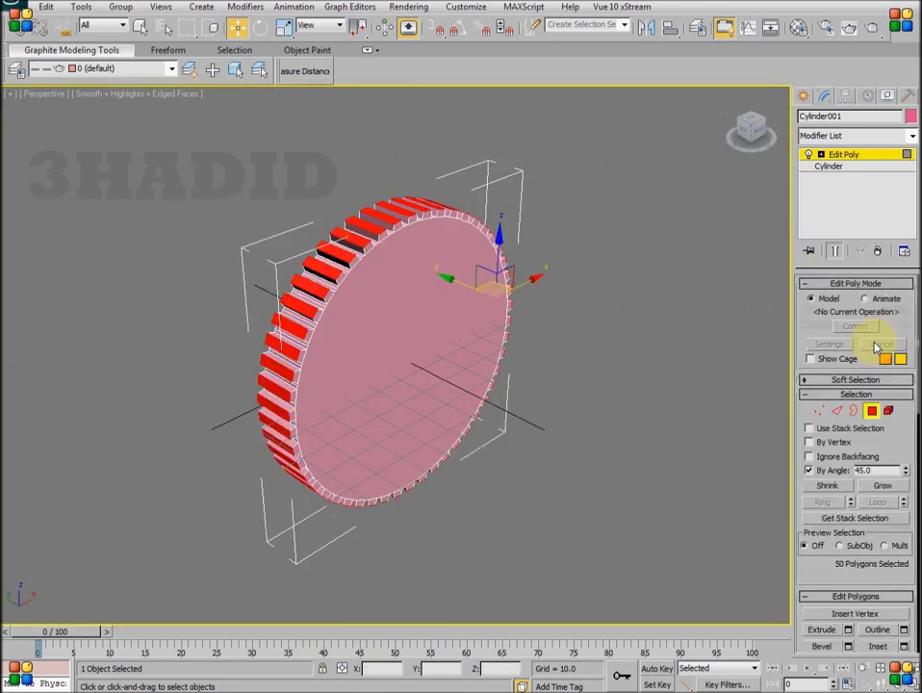
{"action": "left_click_drag", "start_coordinate": [825, 582], "coordinate": [824, 541]}
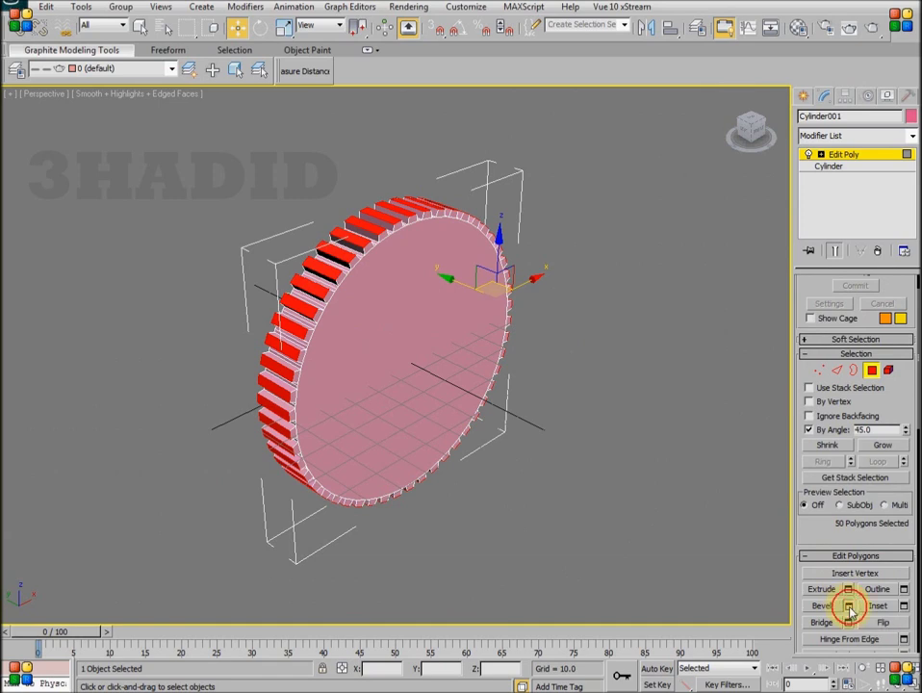
{"action": "left_click", "coordinate": [848, 606]}
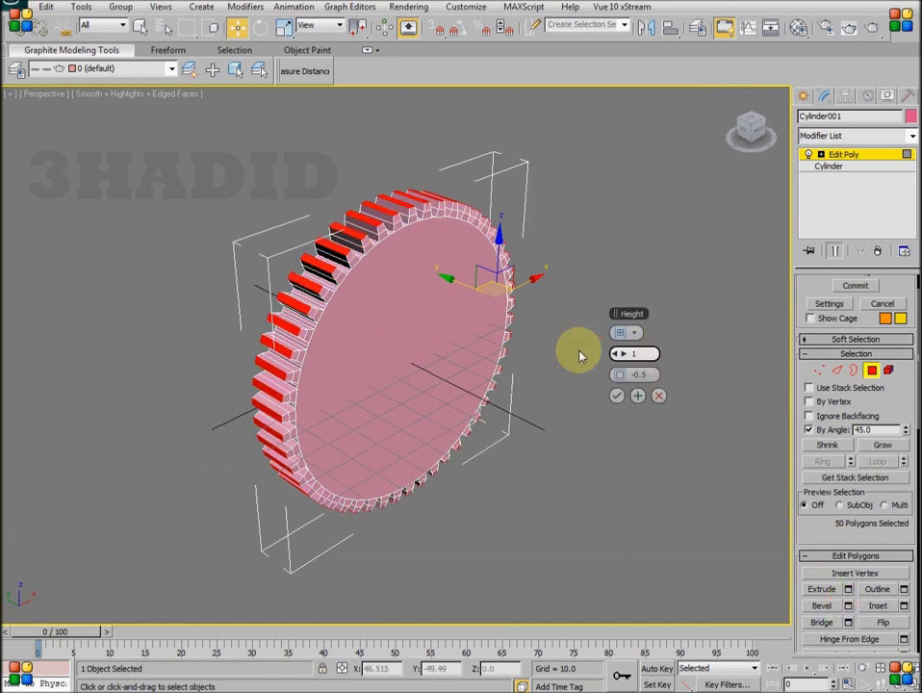
{"action": "key", "text": "Return"}
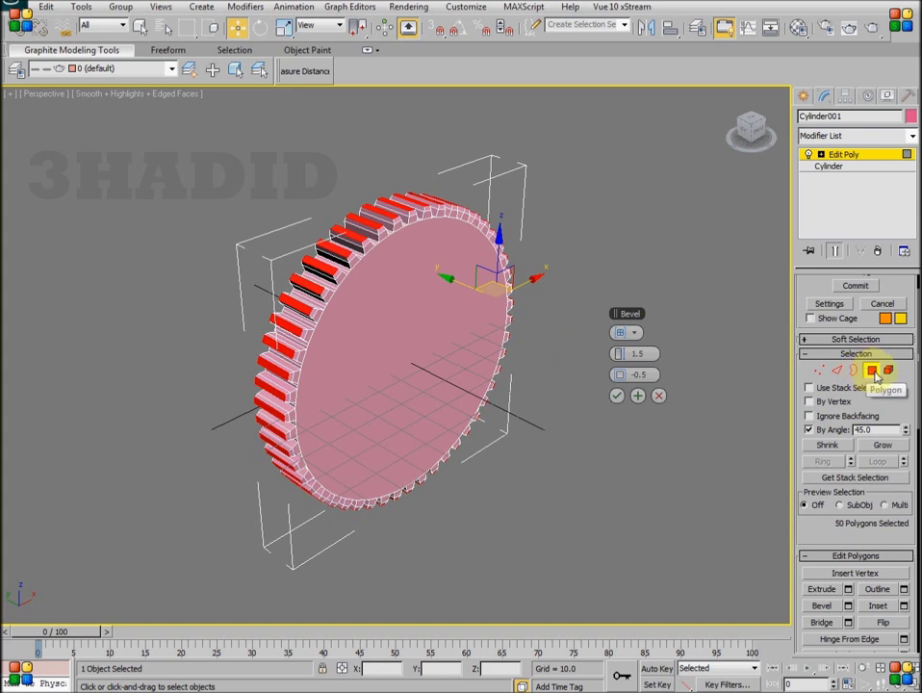
{"action": "left_click", "coordinate": [617, 395]}
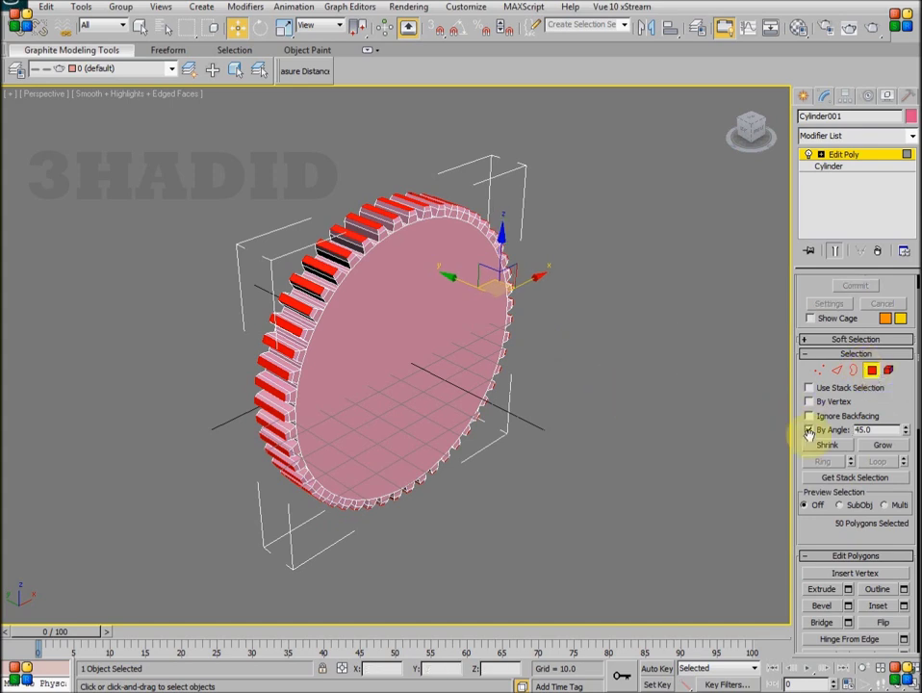
{"action": "left_click", "coordinate": [392, 325]}
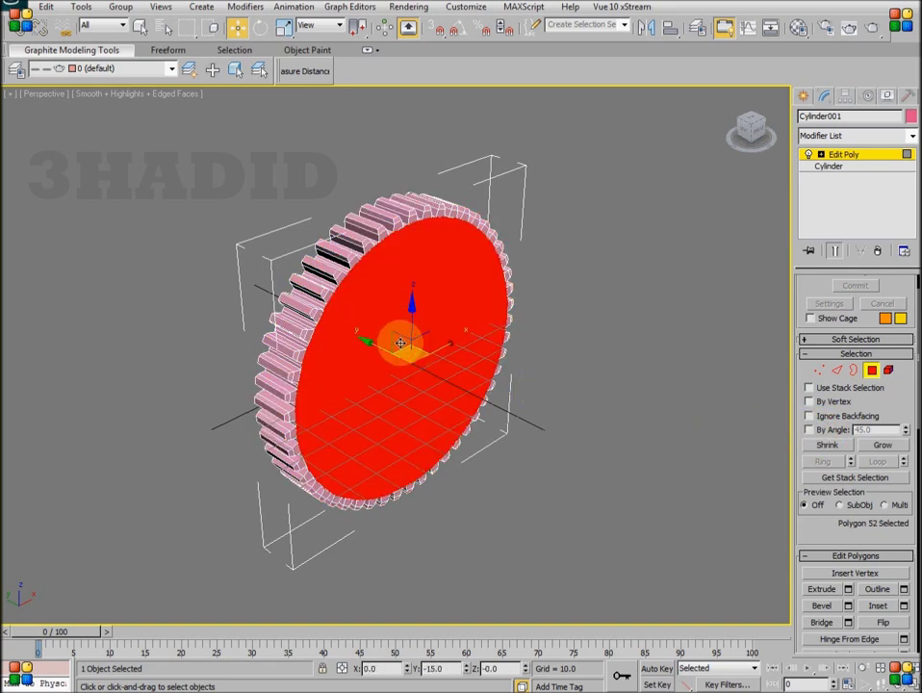
Select both gear cap faces and inset them by 10
{"action": "left_click", "coordinate": [650, 298]}
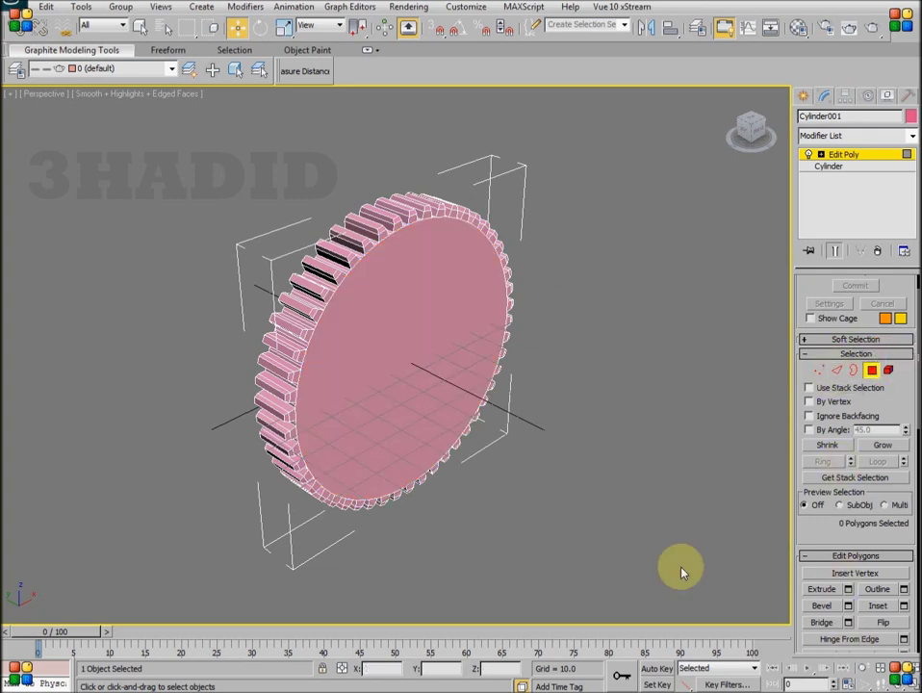
{"action": "left_click", "coordinate": [443, 349]}
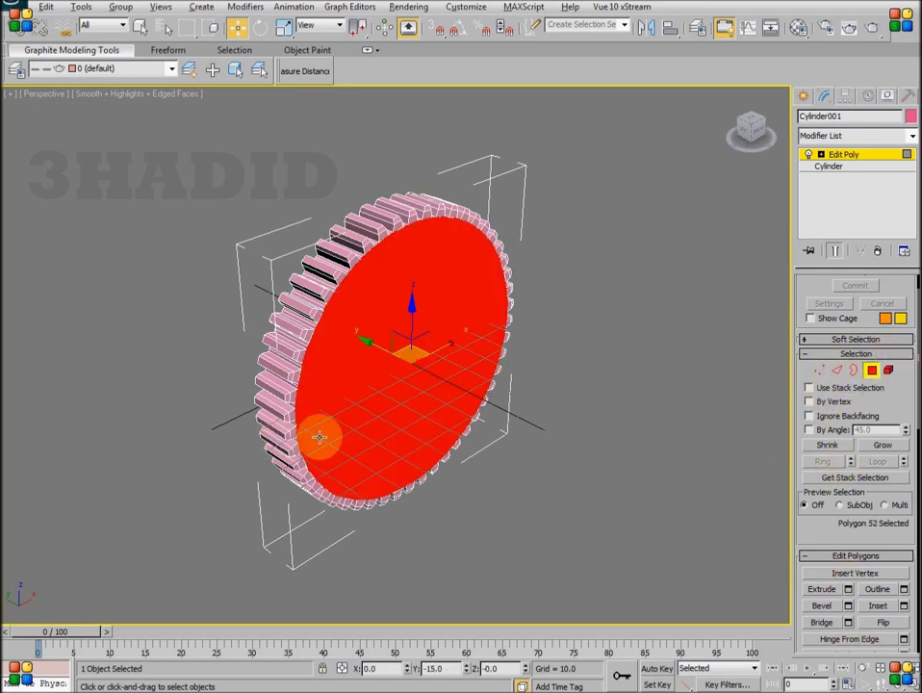
{"action": "mouse_move", "coordinate": [318, 436]}
{"action": "middle_mouse_down", "text": "alt"}
{"action": "mouse_move", "coordinate": [455, 374]}
{"action": "mouse_move", "coordinate": [369, 439]}
{"action": "middle_mouse_up", "text": "alt"}
{"action": "left_click", "coordinate": [455, 373], "text": "ctrl"}
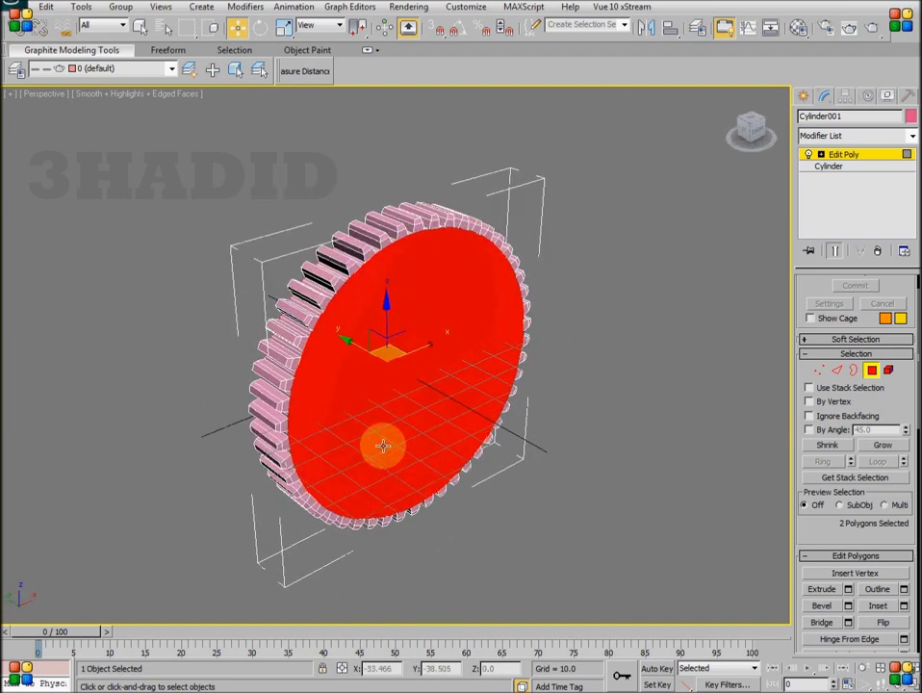
{"action": "scroll", "coordinate": [368, 440], "scroll_direction": "up", "scroll_amount": 3}
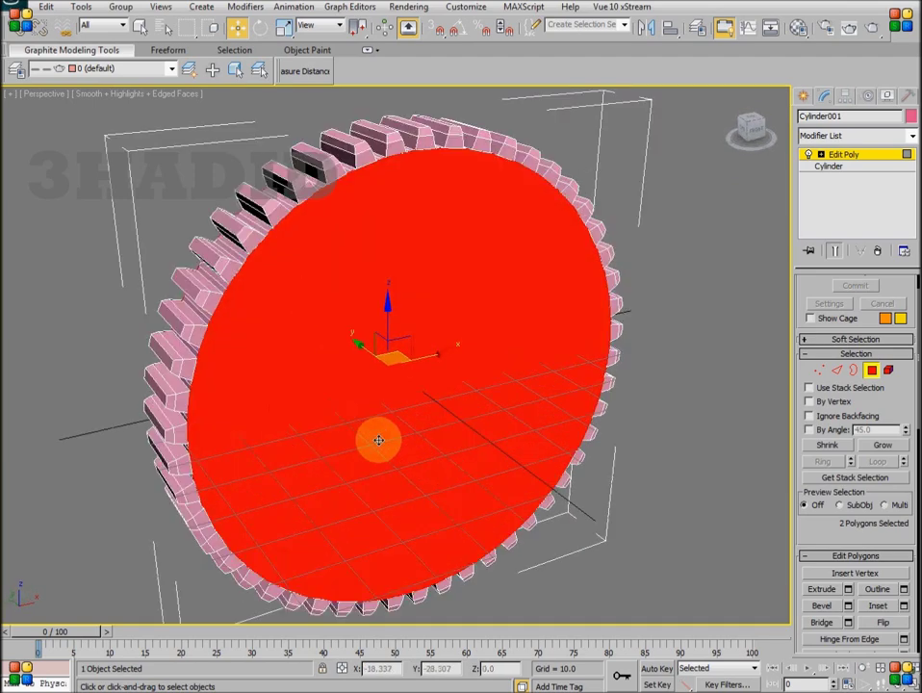
{"action": "left_click", "coordinate": [903, 605]}
{"action": "left_click_drag", "start_coordinate": [653, 314], "coordinate": [714, 324]}
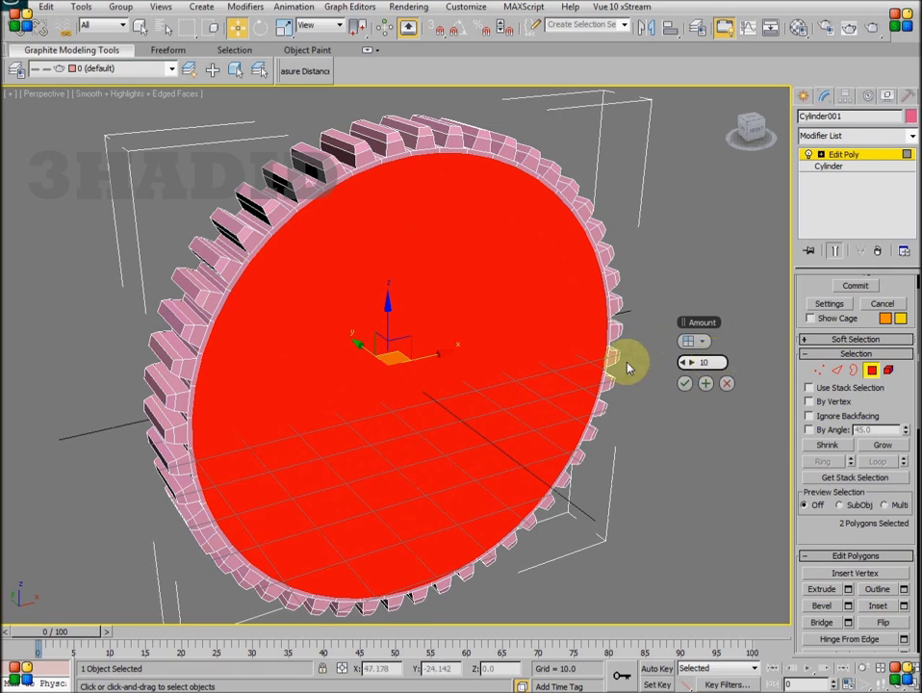
{"action": "key", "text": "Return"}
{"action": "left_click", "coordinate": [685, 383]}
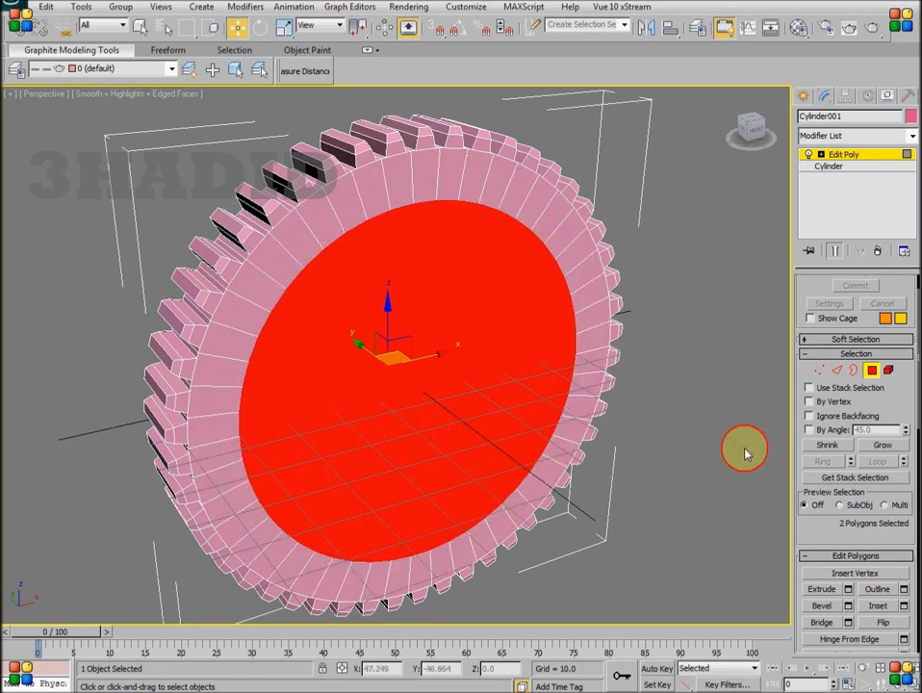
Recess the inset cap faces with an extrude of -5, then inset them by 20
{"action": "left_click", "coordinate": [846, 588]}
{"action": "type", "text": "-5"}
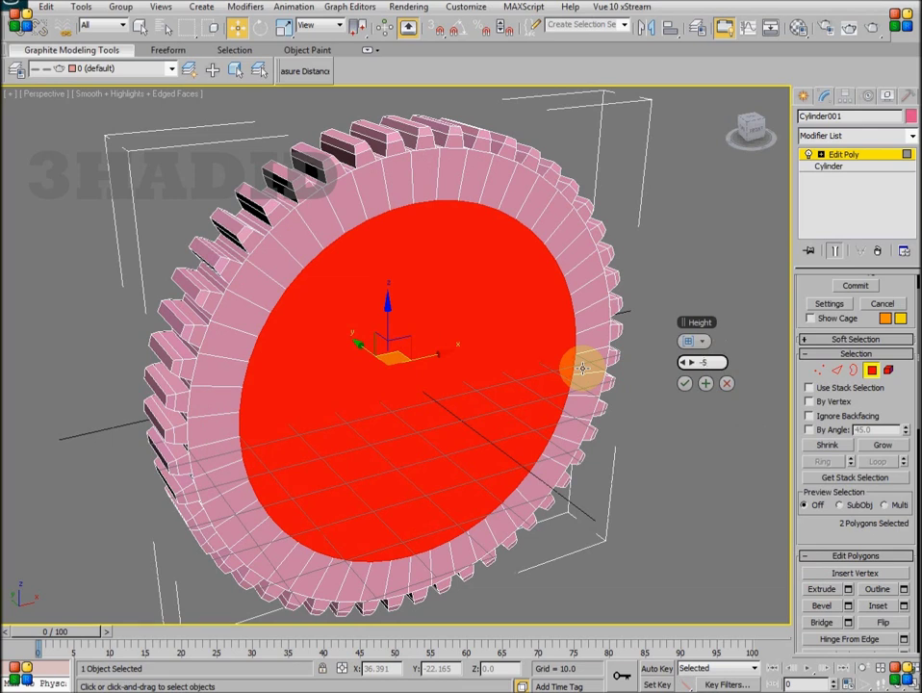
{"action": "key", "text": "Return"}
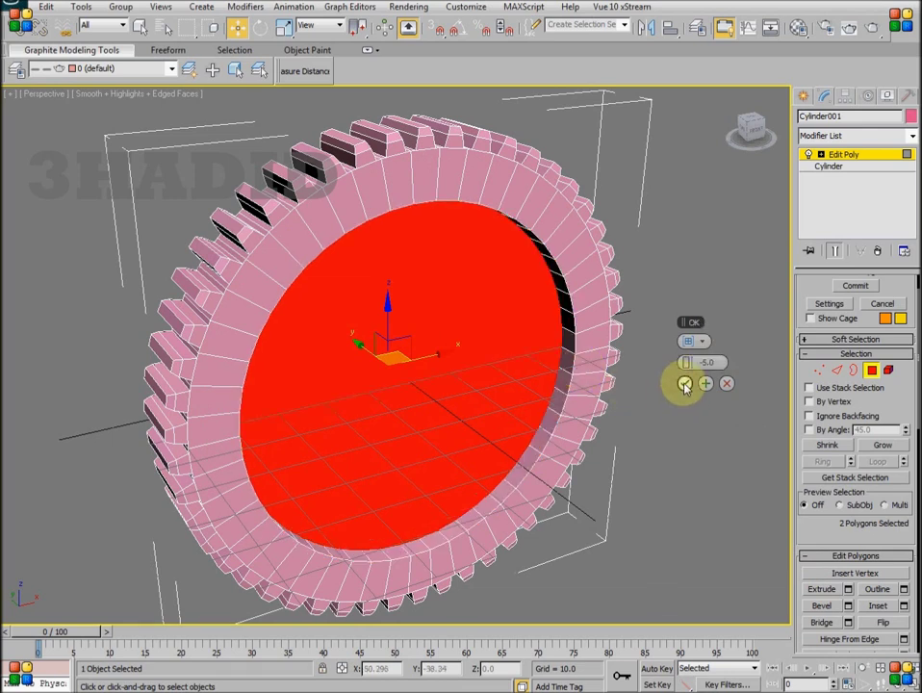
{"action": "left_click", "coordinate": [685, 383]}
{"action": "left_click", "coordinate": [904, 605]}
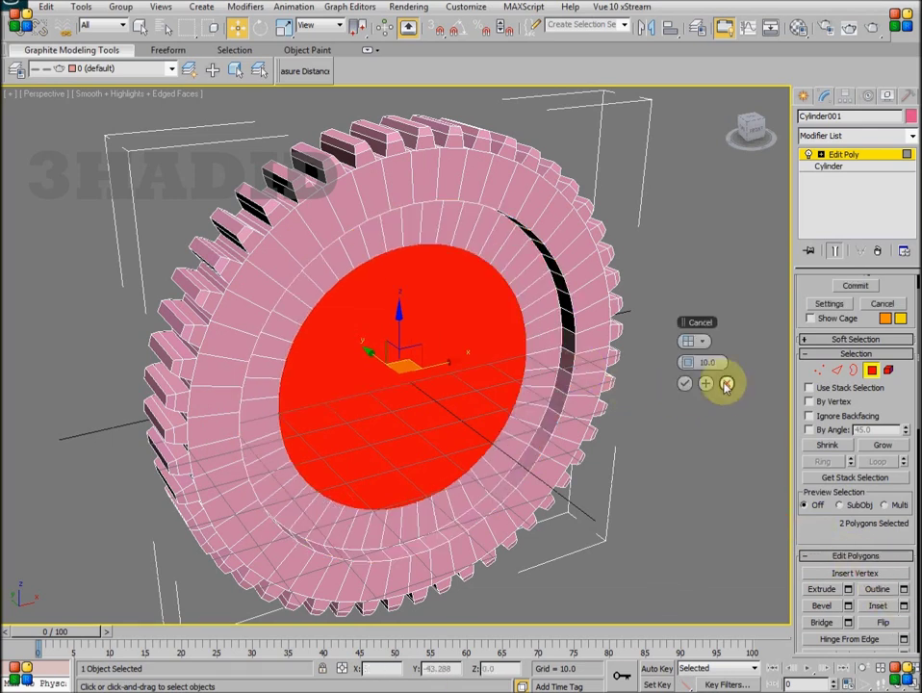
{"action": "key", "text": "Return"}
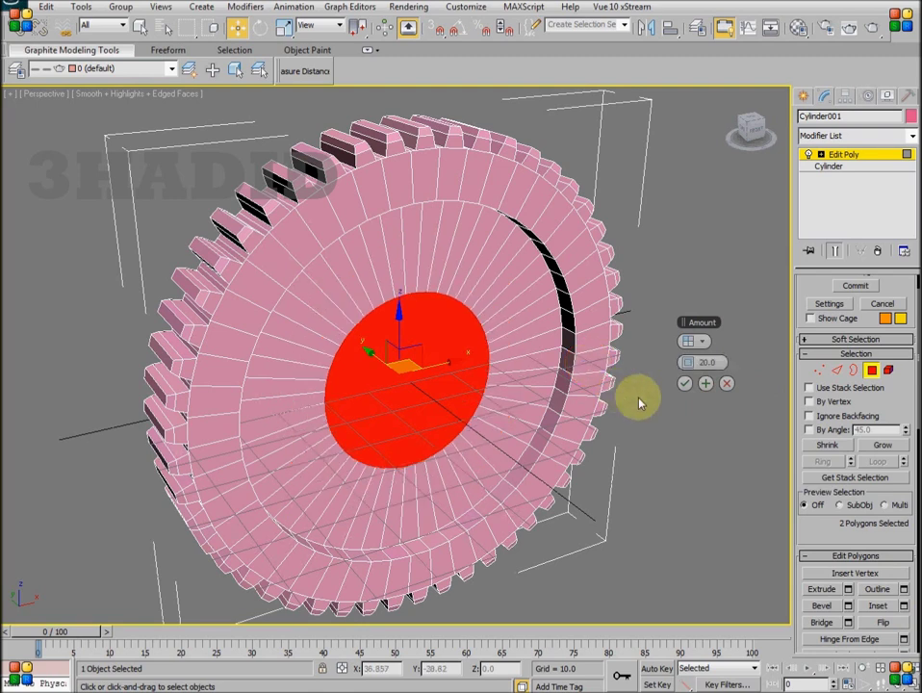
{"action": "left_click", "coordinate": [685, 383]}
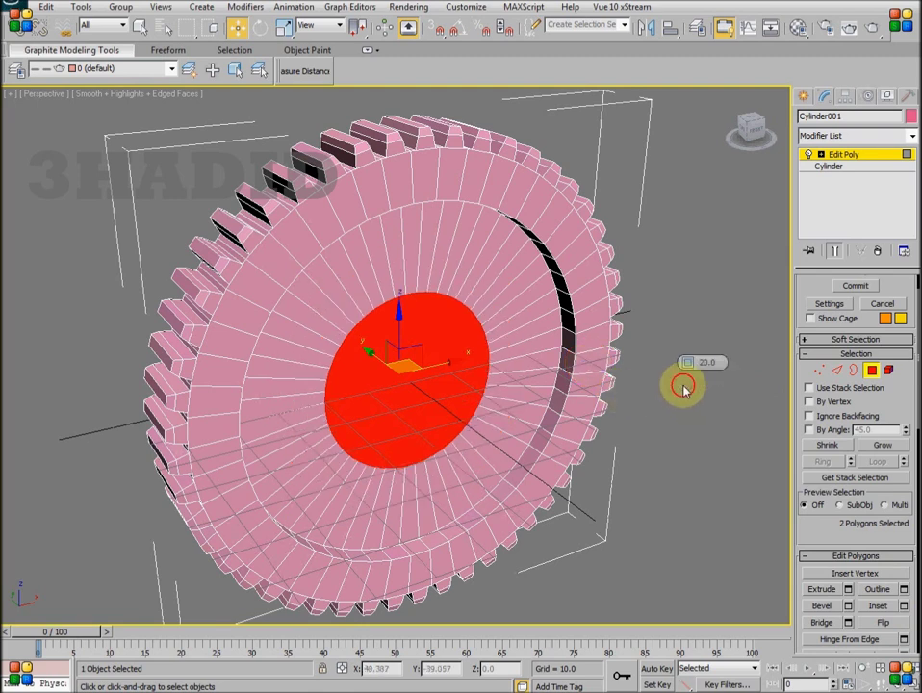
Extrude the central cap faces outward into a hub, inset it by 20, and grow the selection
{"action": "left_click", "coordinate": [848, 589]}
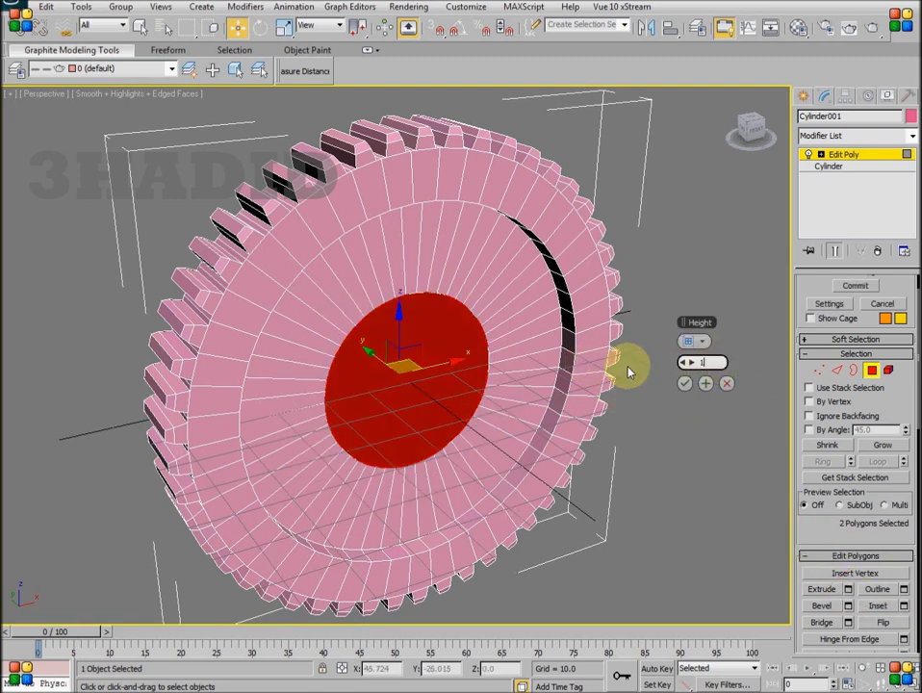
{"action": "type", "text": "0"}
{"action": "key", "text": "Return"}
{"action": "left_click", "coordinate": [684, 383]}
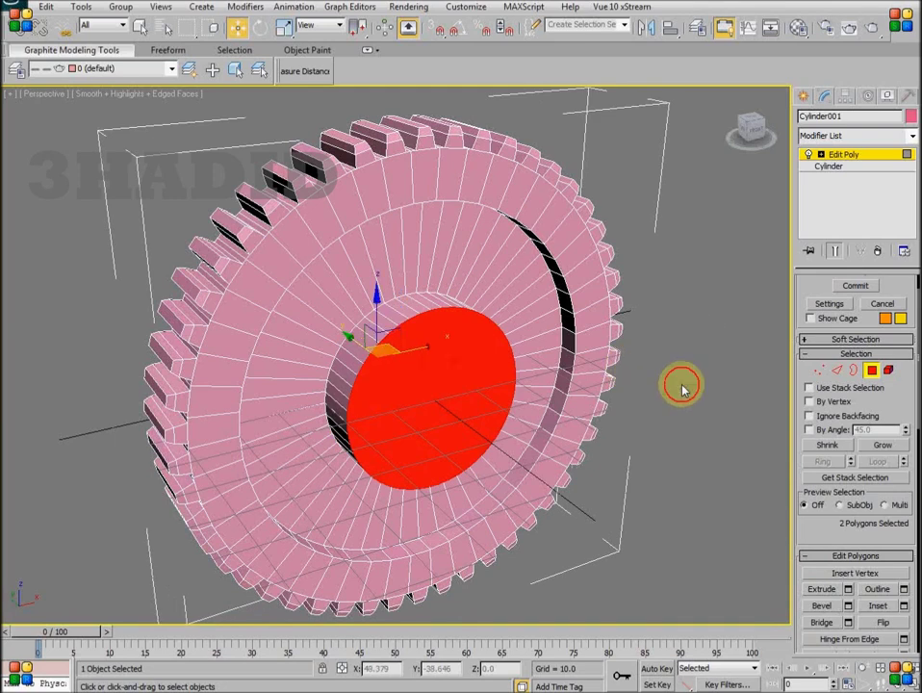
{"action": "left_click", "coordinate": [903, 605]}
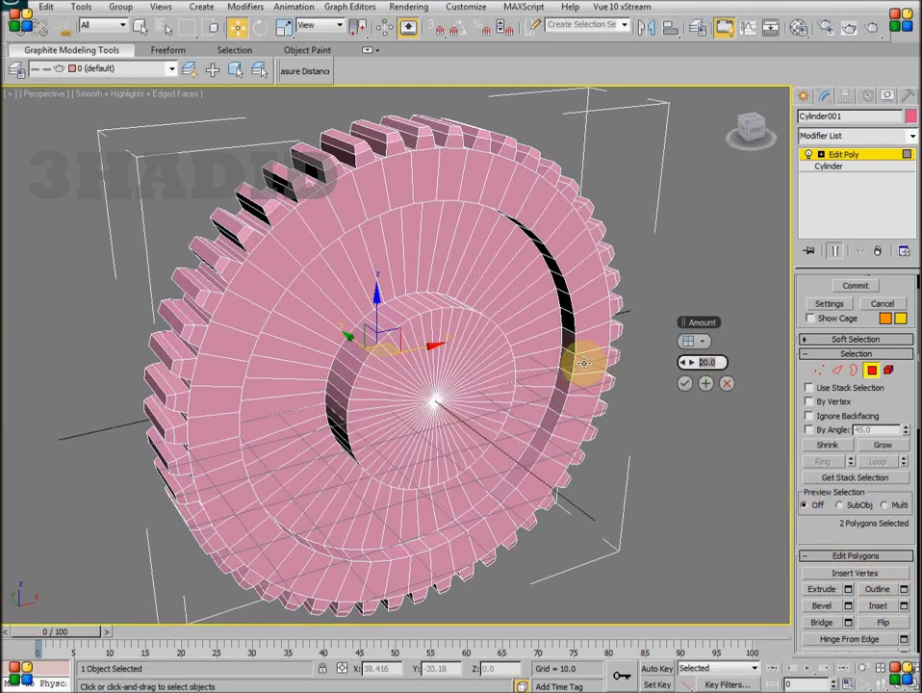
{"action": "key", "text": "Return"}
{"action": "left_click", "coordinate": [684, 383]}
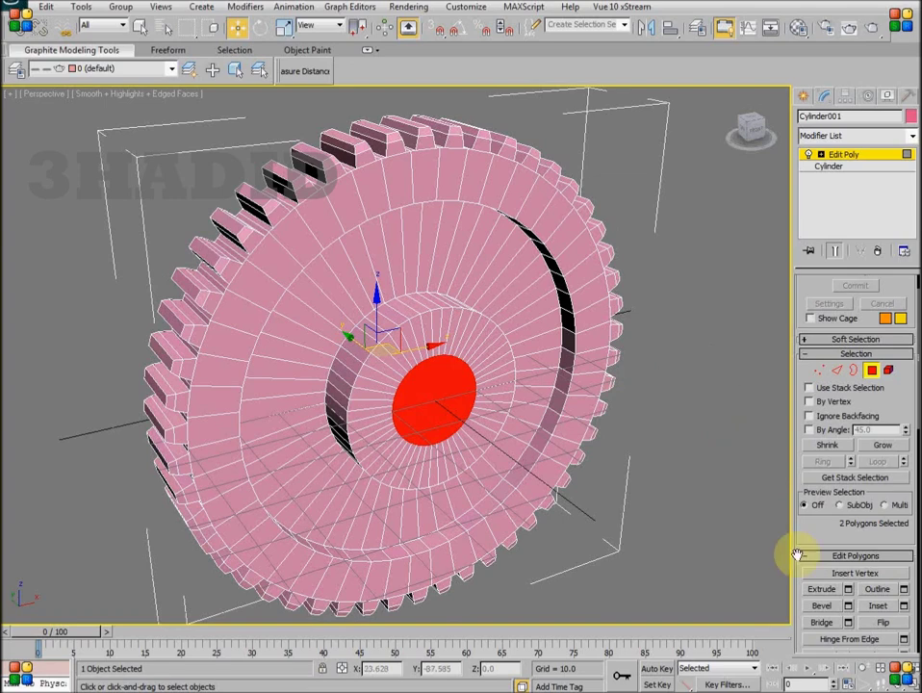
{"action": "left_click", "coordinate": [883, 445]}
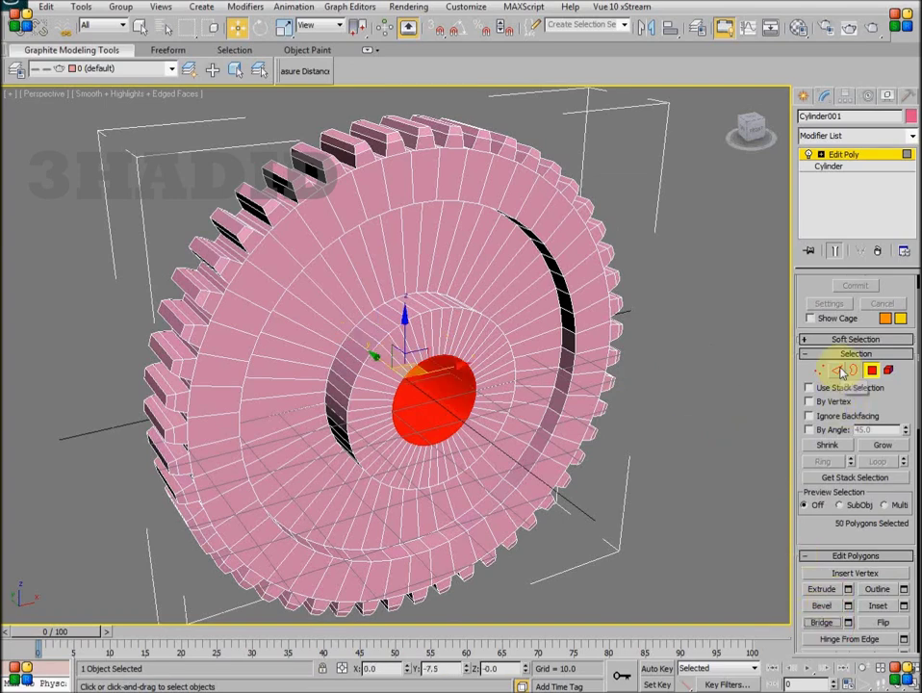
Select the gear tooth edges using Ring and then Loop
{"action": "left_click", "coordinate": [840, 370]}
{"action": "middle_click_drag", "start_coordinate": [428, 267], "coordinate": [466, 332], "text": "alt"}
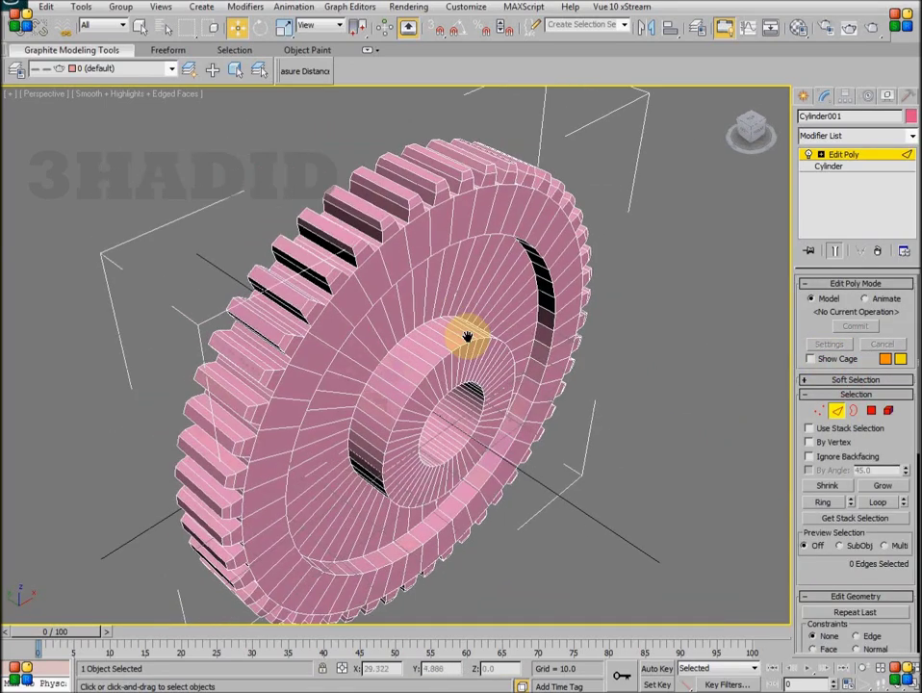
{"action": "scroll", "coordinate": [453, 288], "scroll_direction": "up", "scroll_amount": 4}
{"action": "left_click", "coordinate": [404, 239]}
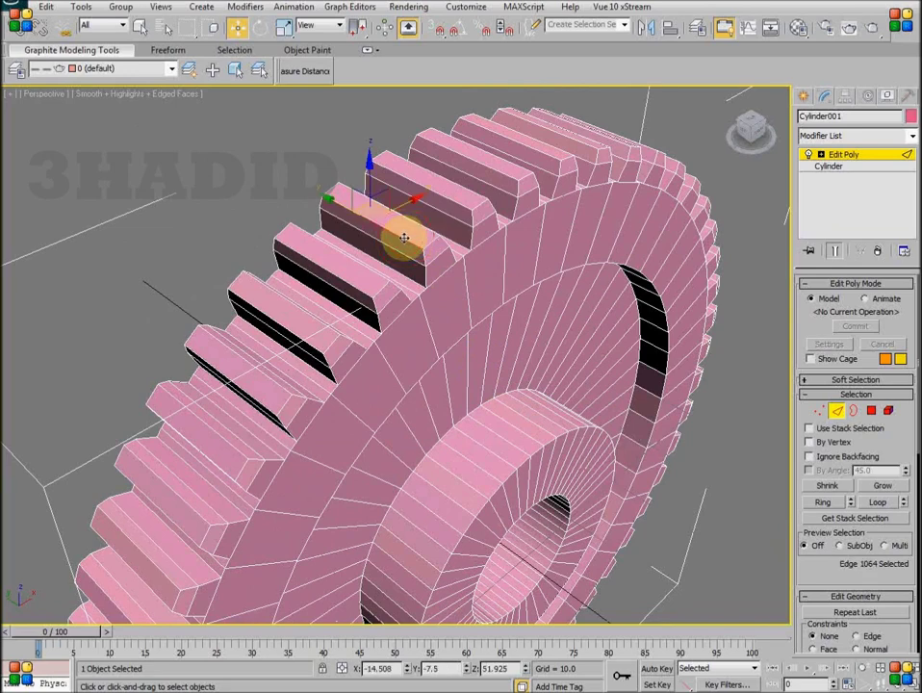
{"action": "middle_click_drag", "start_coordinate": [644, 394], "coordinate": [621, 382], "text": "alt"}
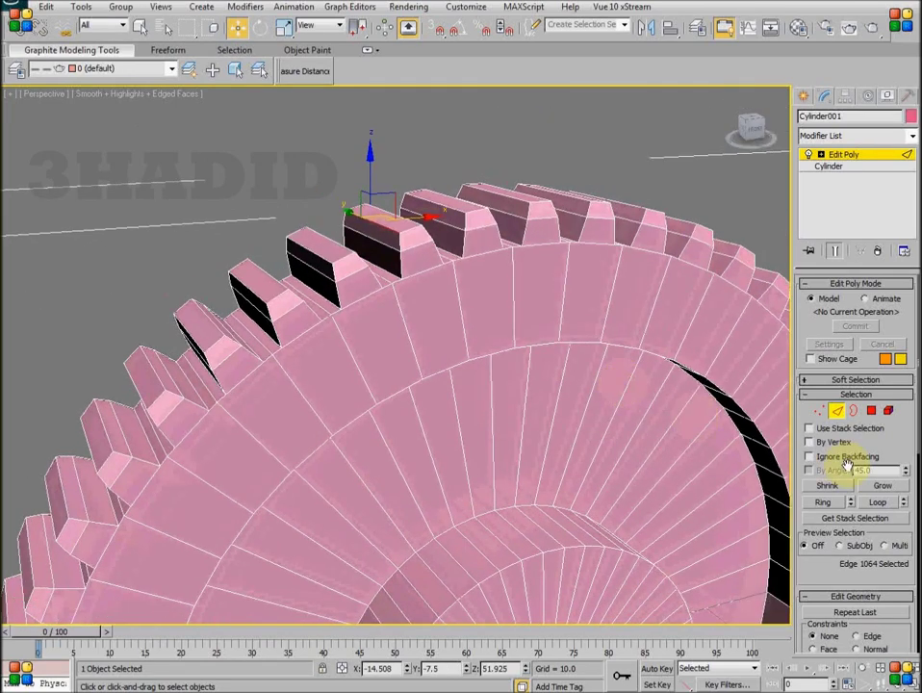
{"action": "left_click", "coordinate": [822, 501]}
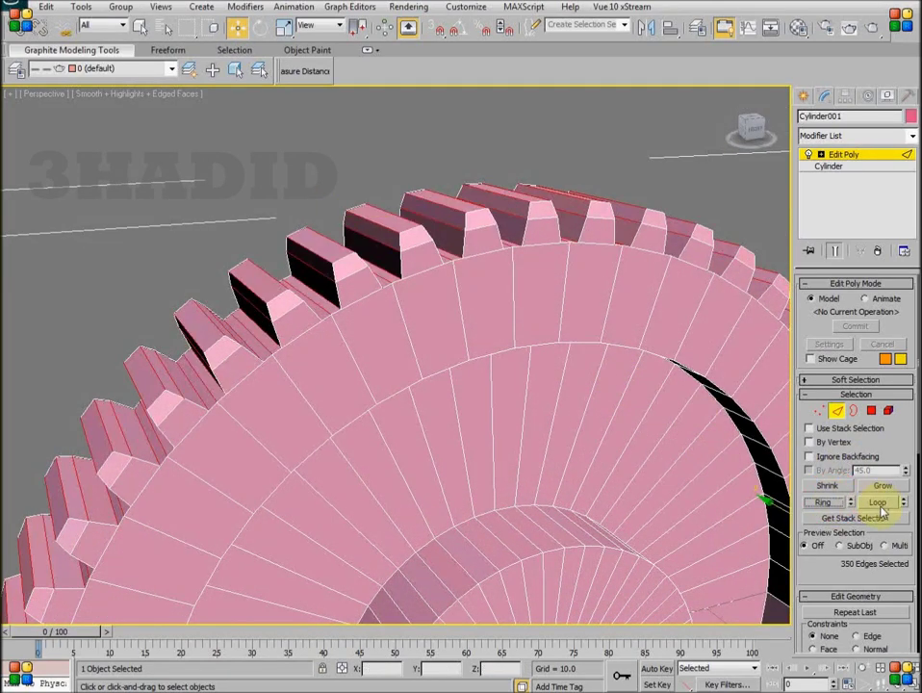
{"action": "left_click", "coordinate": [881, 506]}
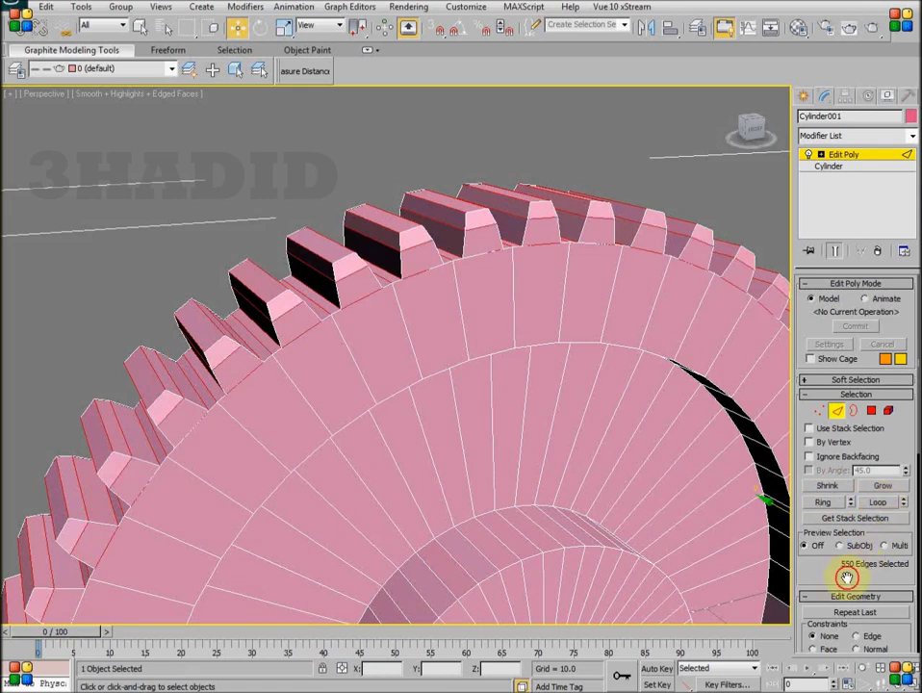
{"action": "left_click_drag", "start_coordinate": [846, 576], "coordinate": [848, 193]}
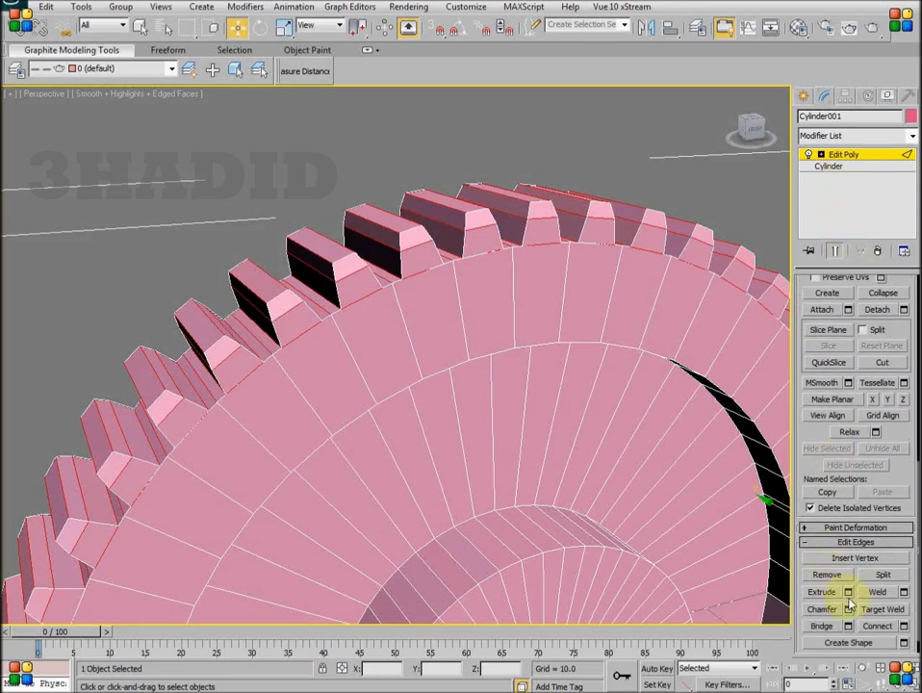
Chamfer the selected tooth edges with amount 0.5 and 3 segments
{"action": "left_click", "coordinate": [848, 610]}
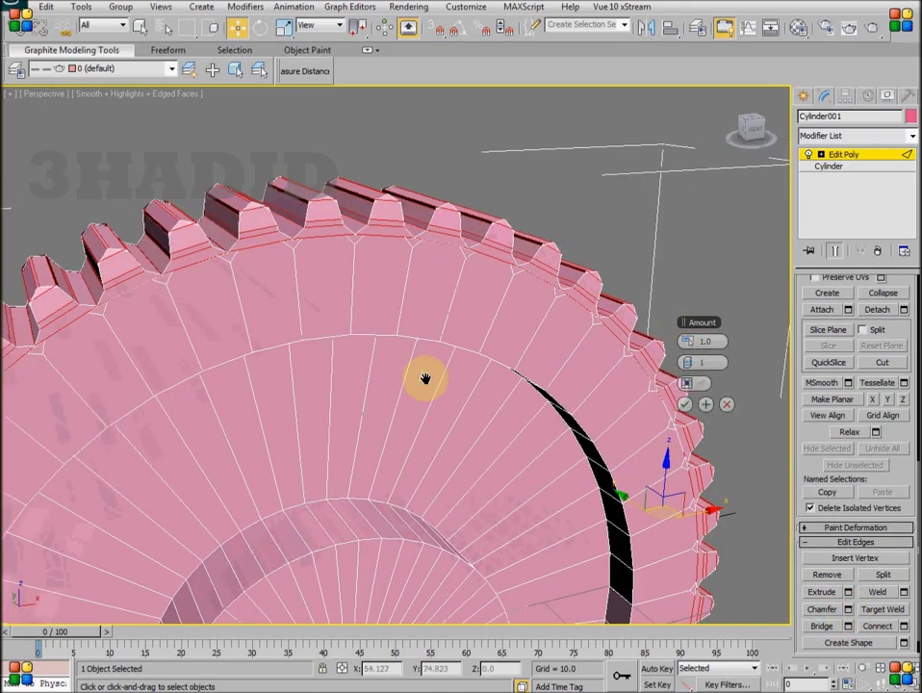
{"action": "middle_click_drag", "start_coordinate": [578, 389], "coordinate": [378, 376], "text": "alt"}
{"action": "left_click", "coordinate": [717, 341]}
{"action": "type", "text": "0.5"}
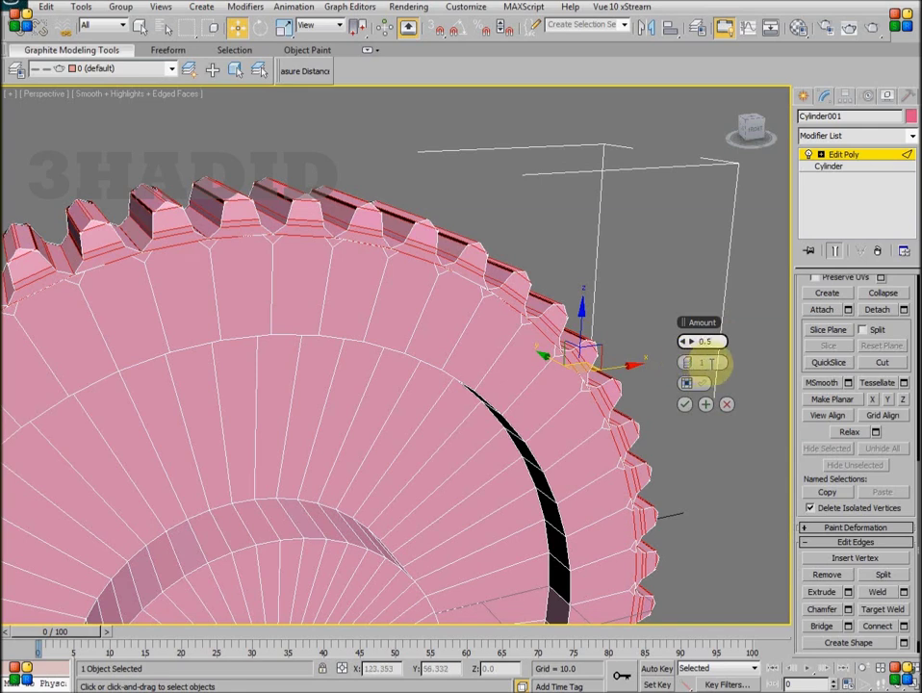
{"action": "left_click_drag", "start_coordinate": [722, 363], "coordinate": [718, 363]}
{"action": "left_click", "coordinate": [612, 354]}
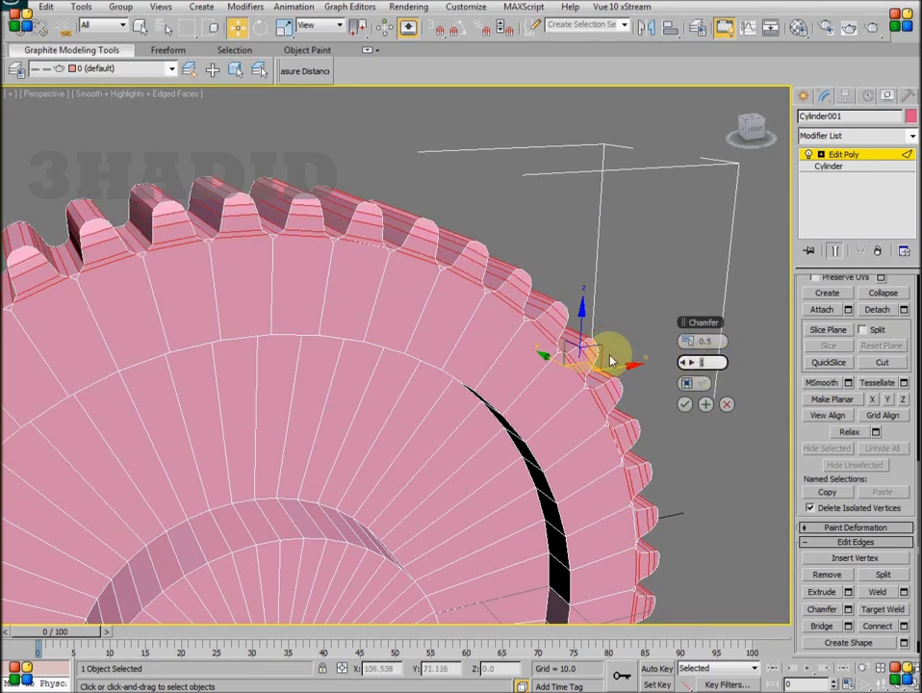
{"action": "type", "text": "3"}
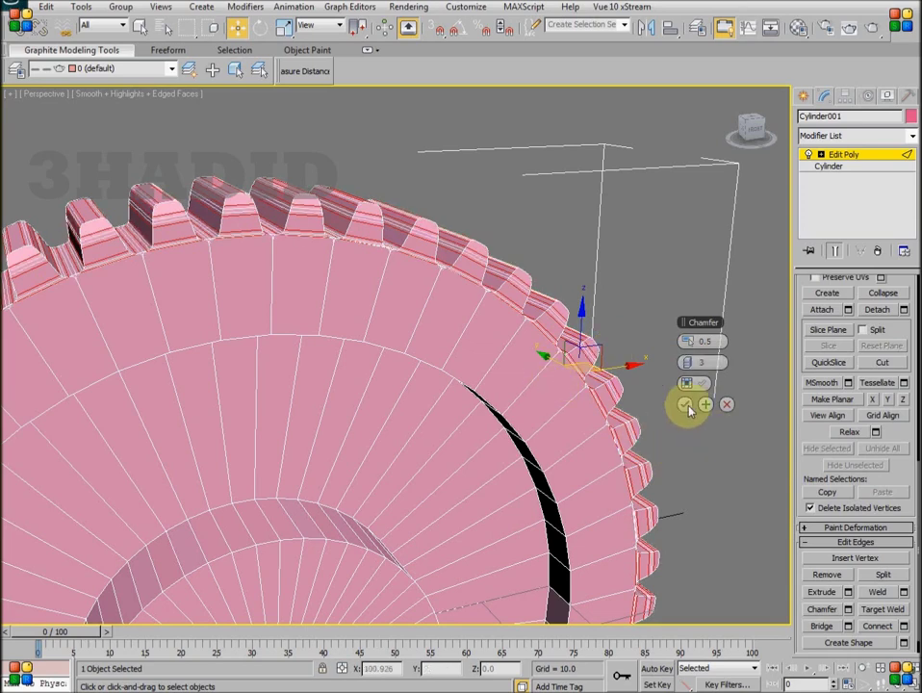
{"action": "left_click", "coordinate": [683, 405]}
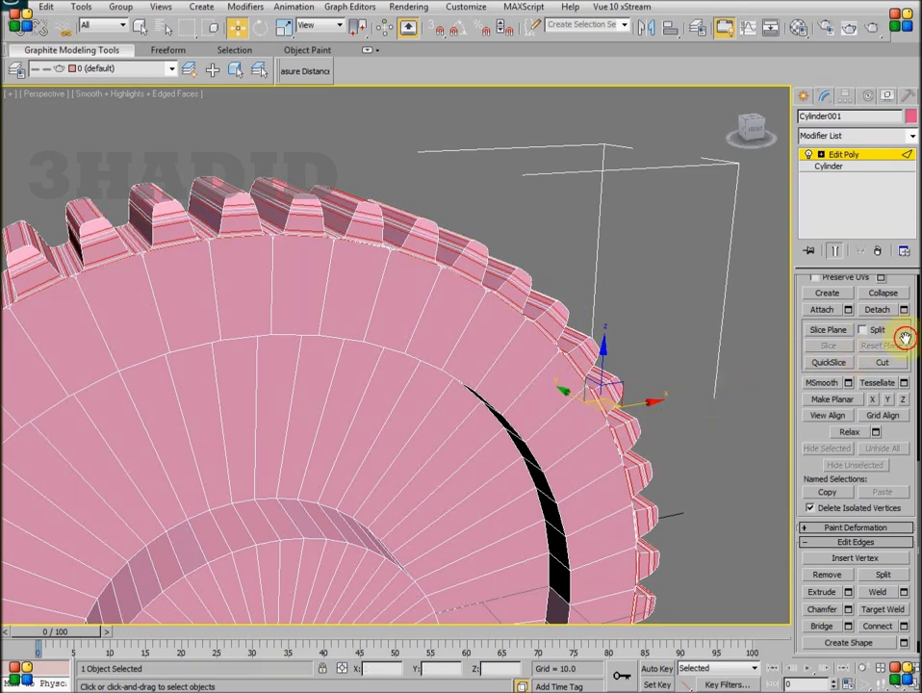
{"action": "left_click_drag", "start_coordinate": [904, 337], "coordinate": [864, 457]}
{"action": "left_click", "coordinate": [839, 371]}
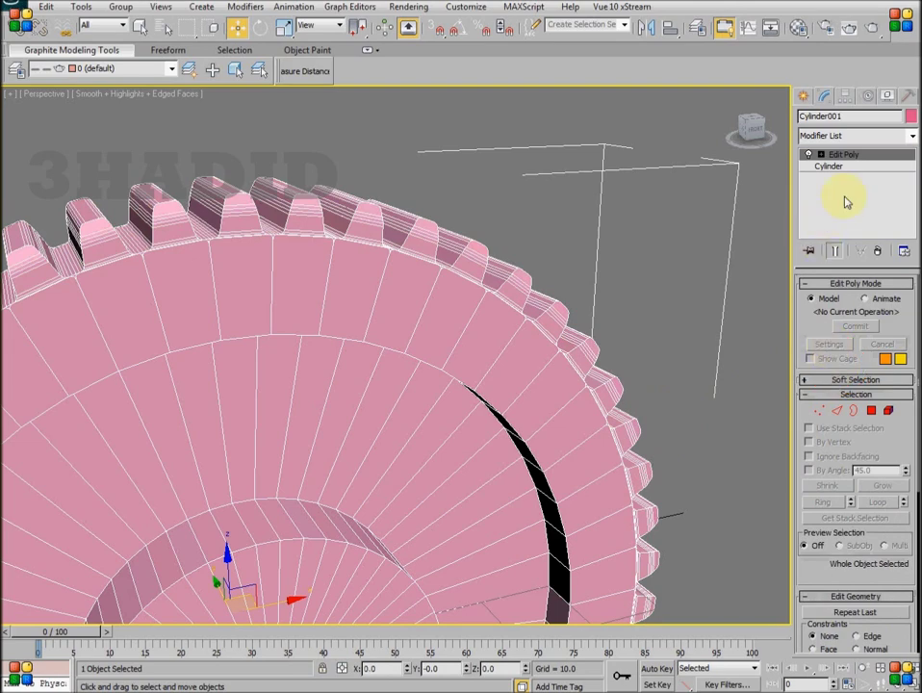
Add a Smooth modifier to the gear with Auto Smooth enabled
{"action": "left_click", "coordinate": [873, 136]}
{"action": "type", "text": "smooth"}
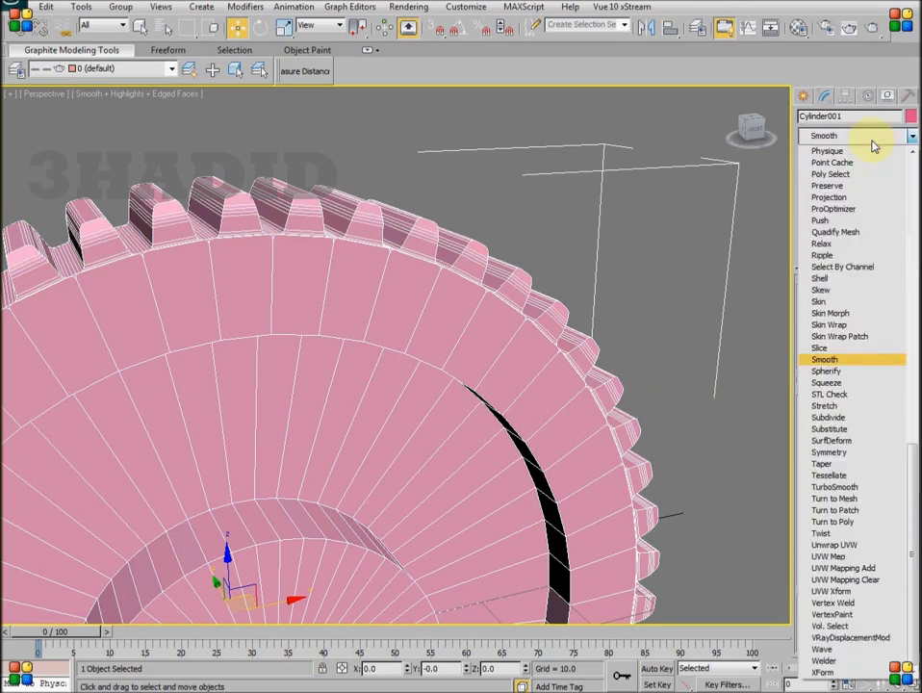
{"action": "left_click", "coordinate": [850, 360]}
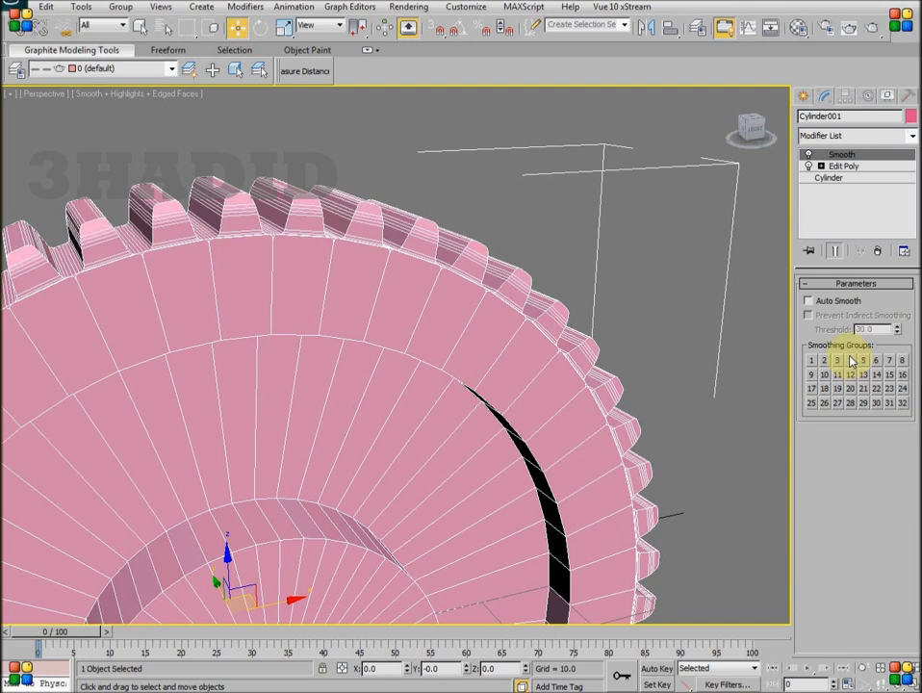
{"action": "left_click", "coordinate": [825, 302]}
Hide edged faces, deselect the gear, and restore the four-viewport layout
{"action": "key", "text": "F4"}
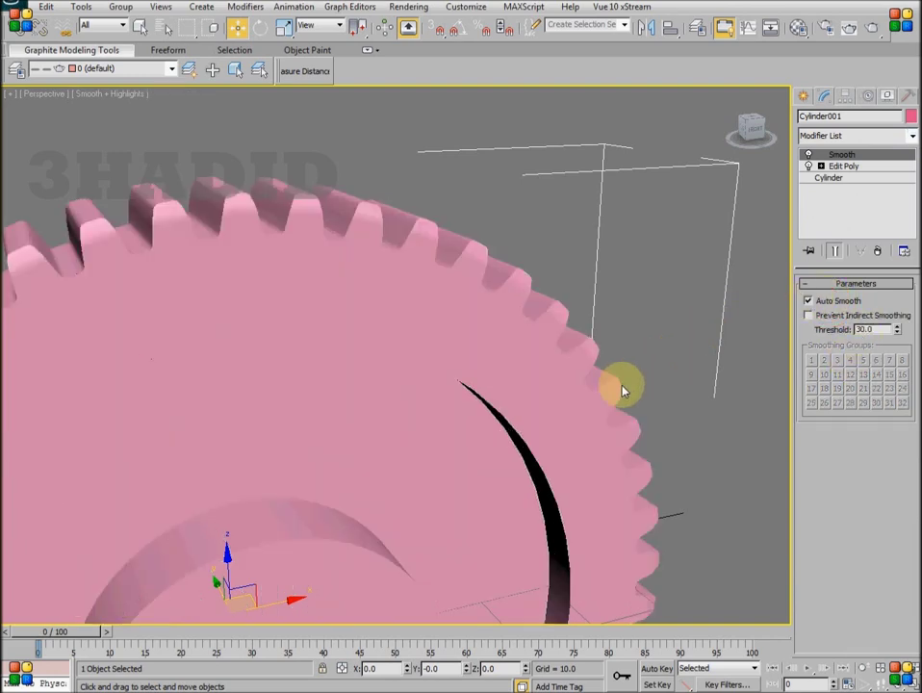
{"action": "middle_click_drag", "start_coordinate": [622, 387], "coordinate": [679, 376], "text": "alt"}
{"action": "left_click", "coordinate": [679, 376]}
{"action": "middle_click_drag", "start_coordinate": [510, 432], "coordinate": [570, 331], "text": "alt"}
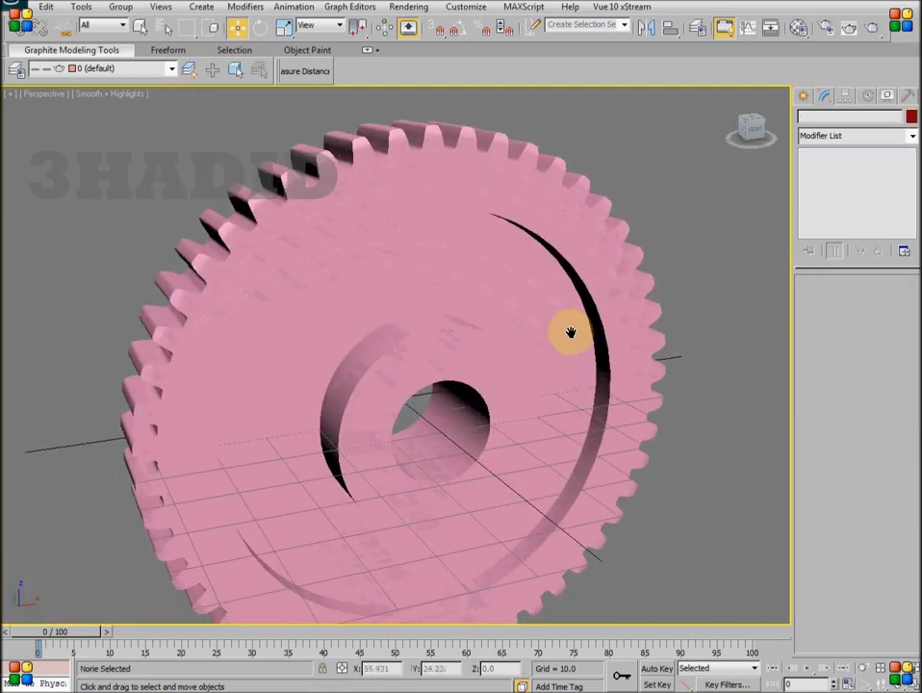
{"action": "key", "text": "alt+w"}
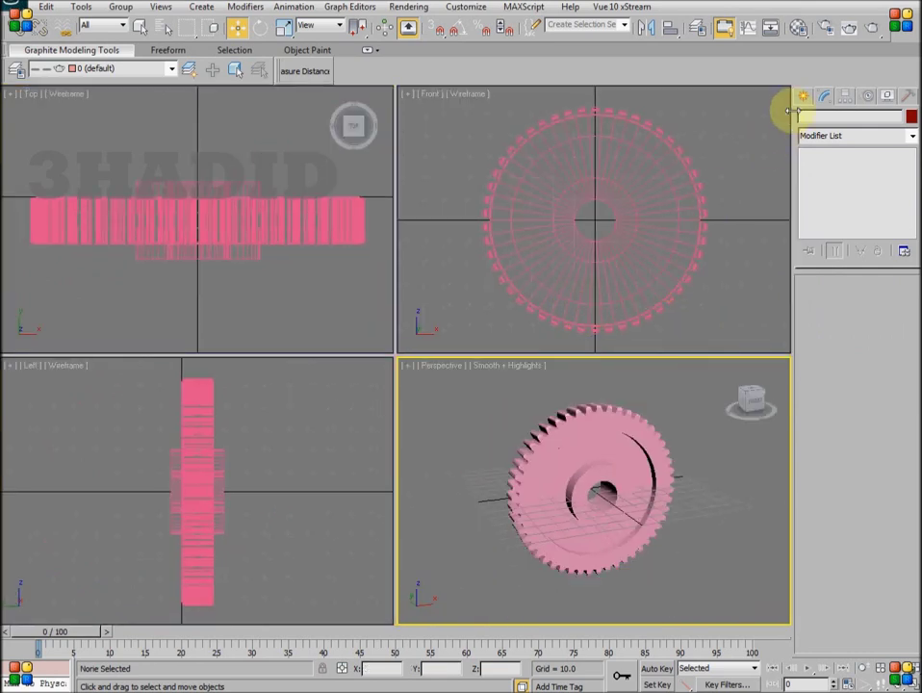
Draw a new cylinder above the pink gear in the Left viewport
{"action": "left_click", "coordinate": [806, 95]}
{"action": "left_click", "coordinate": [829, 218]}
{"action": "middle_click_drag", "start_coordinate": [330, 396], "coordinate": [307, 421]}
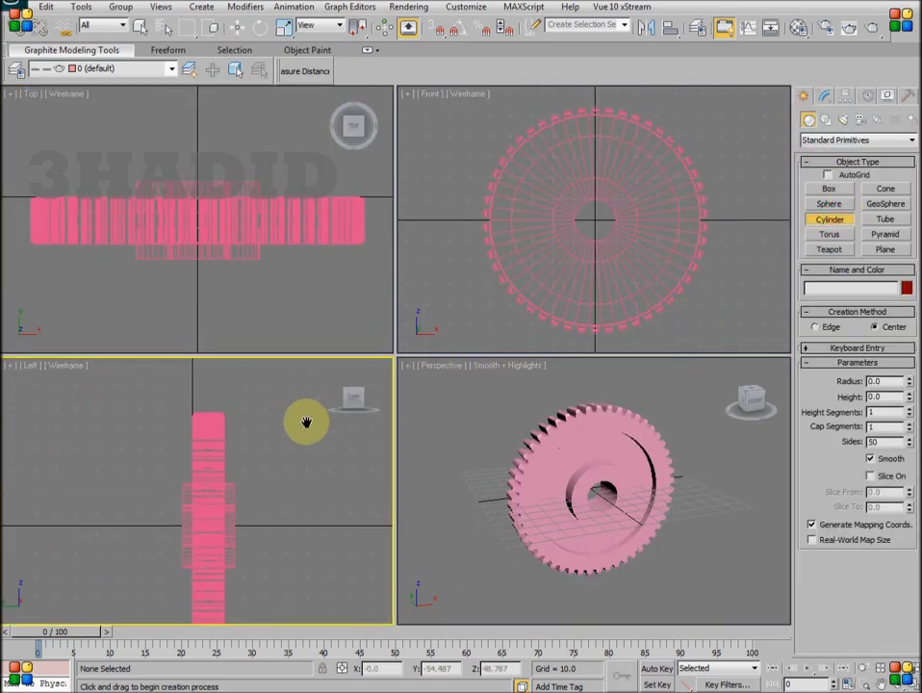
{"action": "left_click_drag", "start_coordinate": [209, 389], "coordinate": [230, 389]}
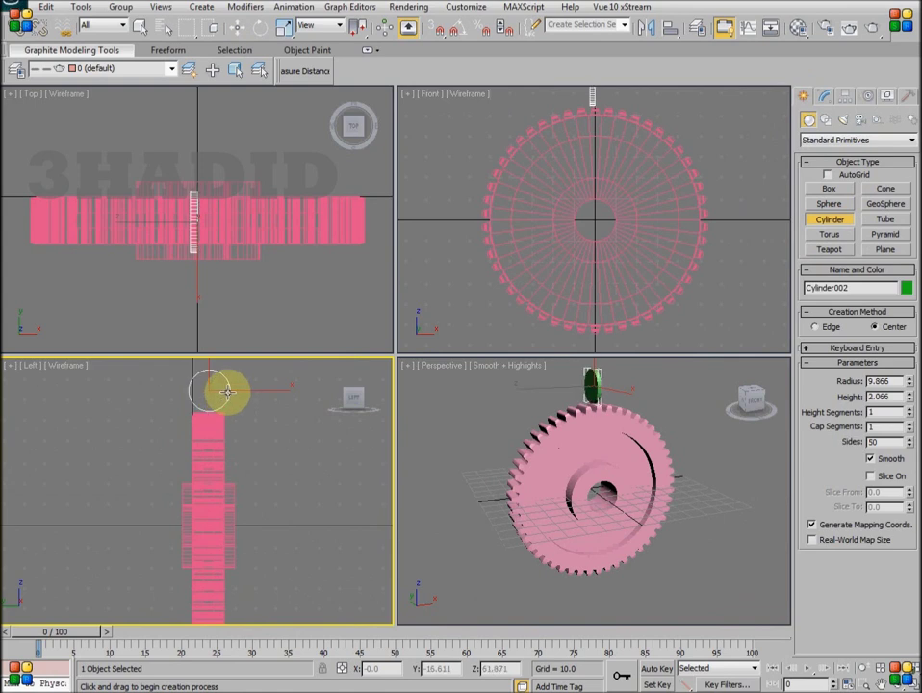
{"action": "left_click", "coordinate": [298, 334]}
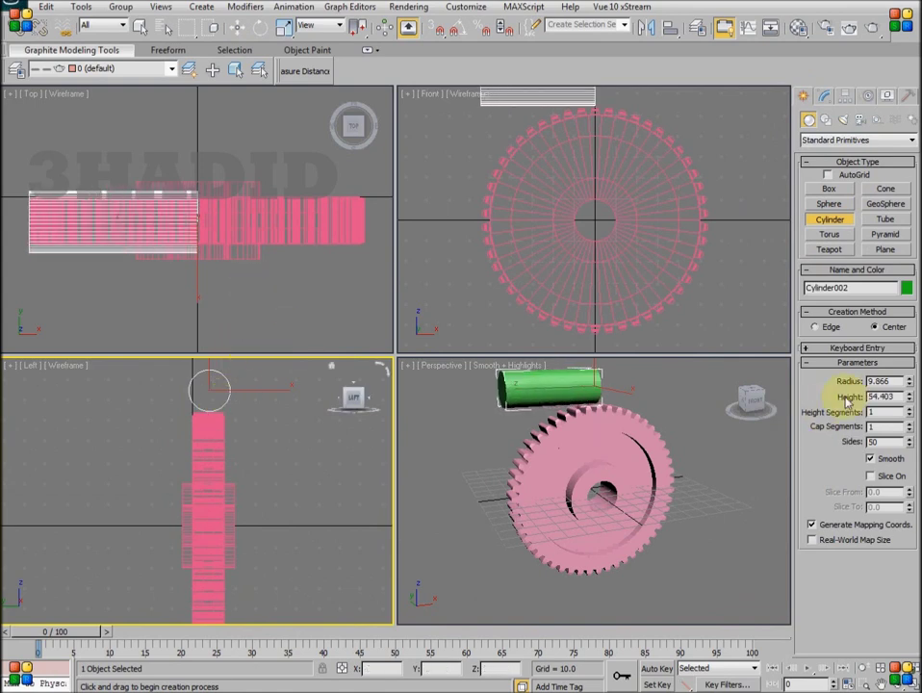
Give the cylinder radius 7.4 and height 100, then switch to Move
{"action": "left_click_drag", "start_coordinate": [890, 381], "coordinate": [763, 376]}
{"action": "type", "text": "7.4"}
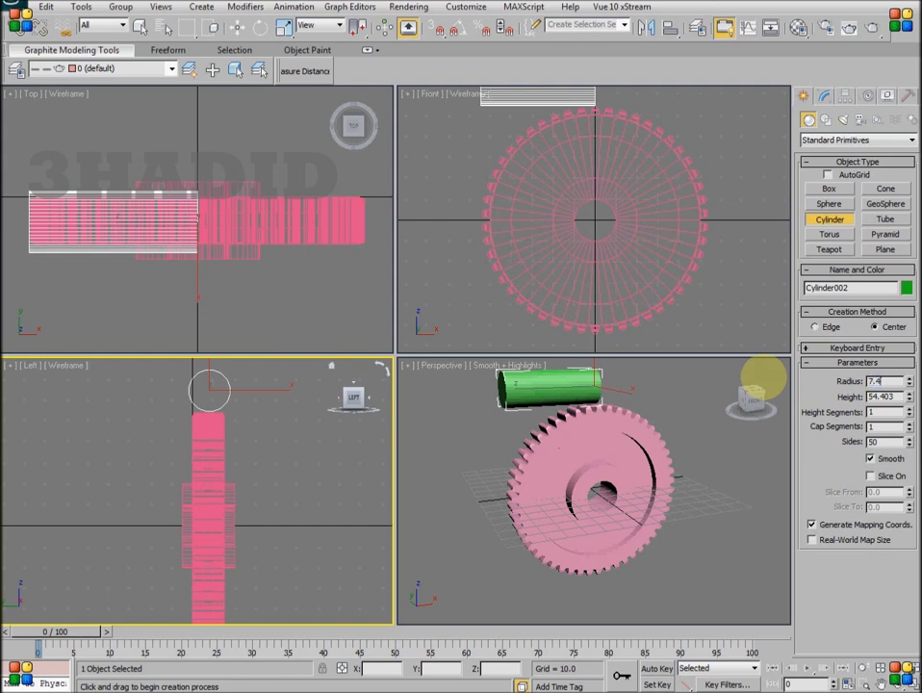
{"action": "type", "text": "100"}
{"action": "key", "text": "Return"}
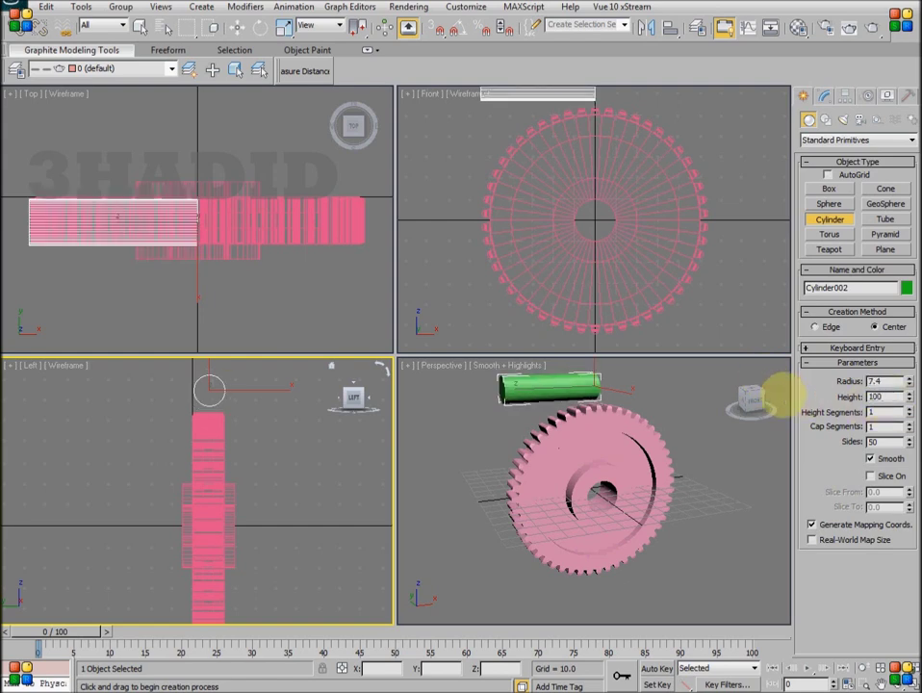
{"action": "key", "text": "Return"}
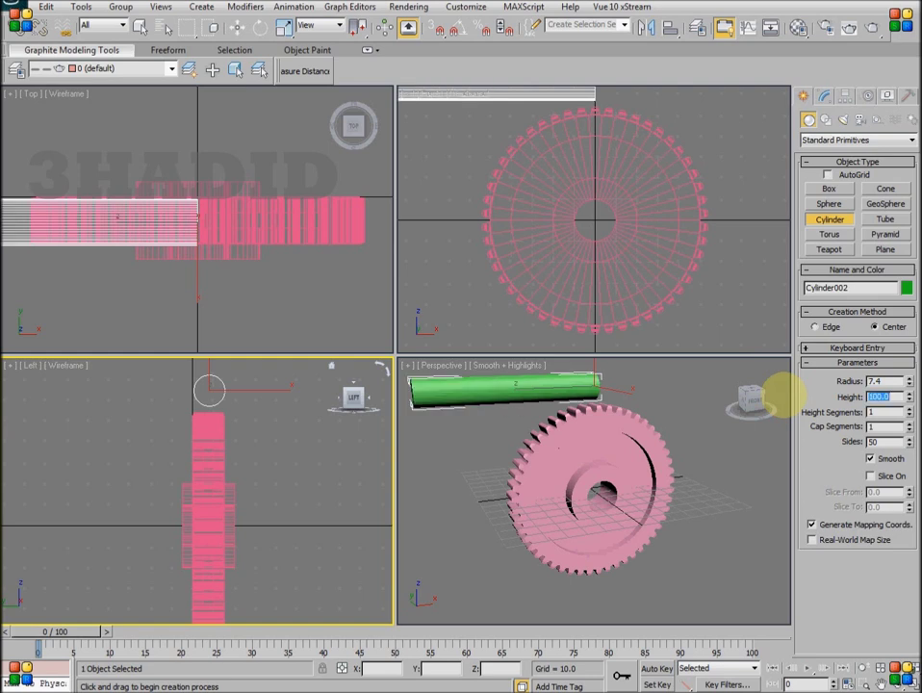
{"action": "left_click", "coordinate": [612, 446]}
{"action": "key", "text": "w"}
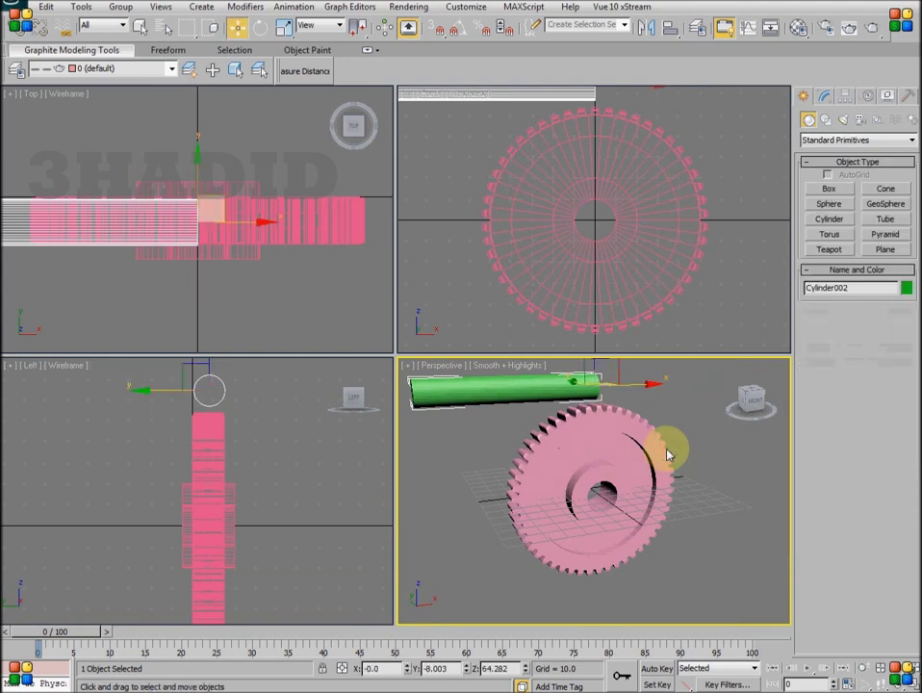
Align the shaft centre-to-centre with the gear on X and Y
{"action": "key", "text": "alt+w"}
{"action": "left_click", "coordinate": [670, 32]}
{"action": "left_click", "coordinate": [471, 241]}
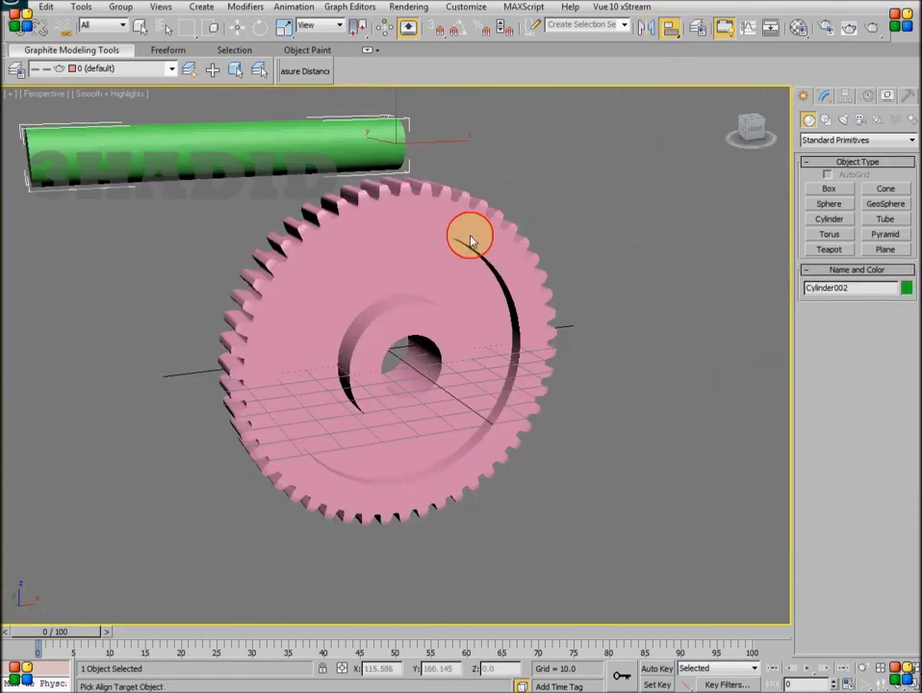
{"action": "left_click", "coordinate": [616, 242]}
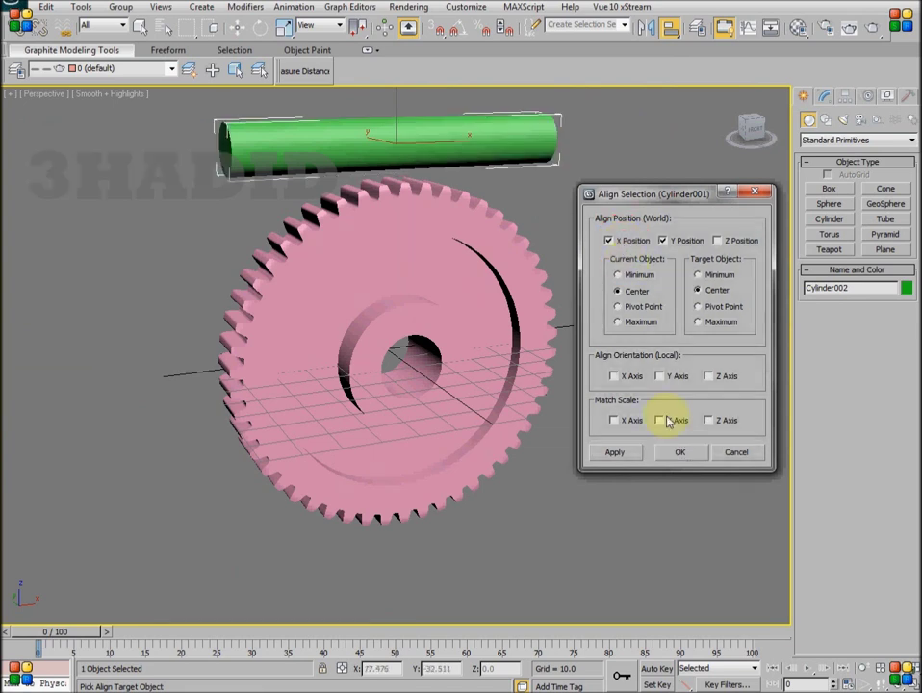
{"action": "left_click", "coordinate": [679, 454]}
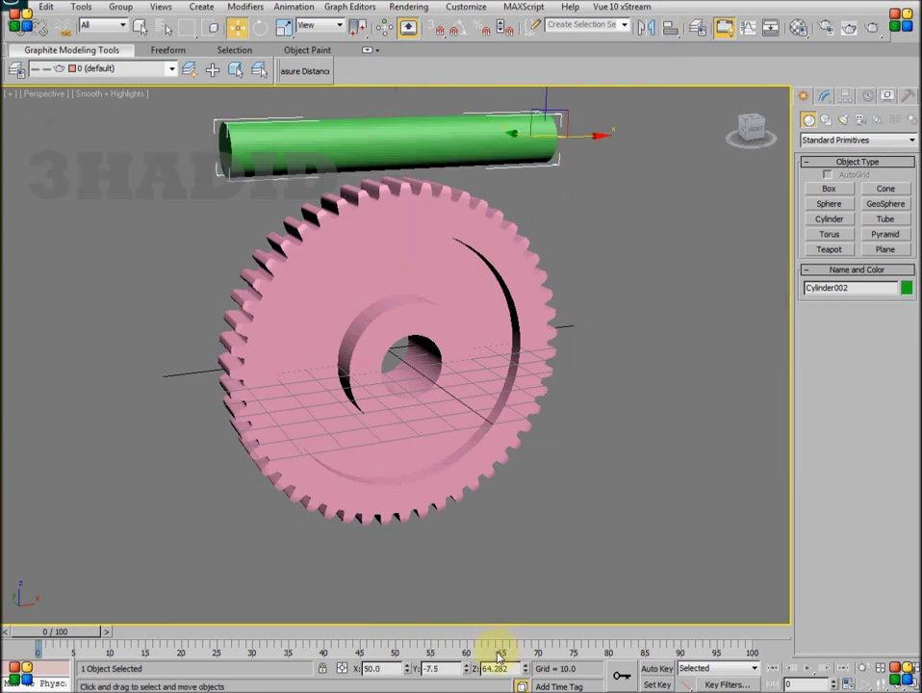
Raise the shaft to Z 61.5, just above the gear's teeth
{"action": "double_click", "coordinate": [510, 667]}
{"action": "left_click", "coordinate": [397, 667]}
{"action": "type", "text": "61.5"}
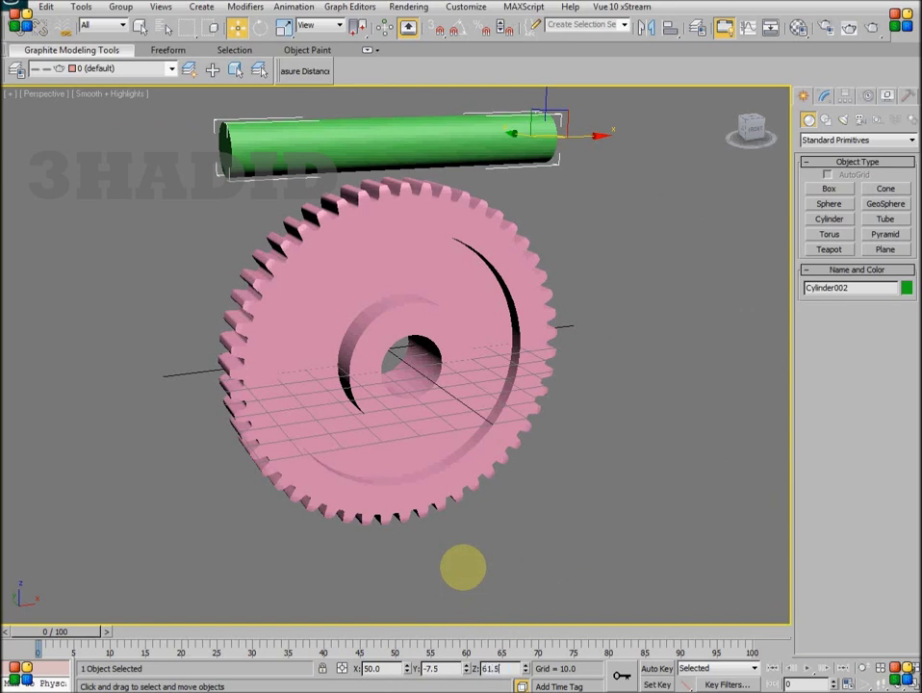
{"action": "key", "text": "Return"}
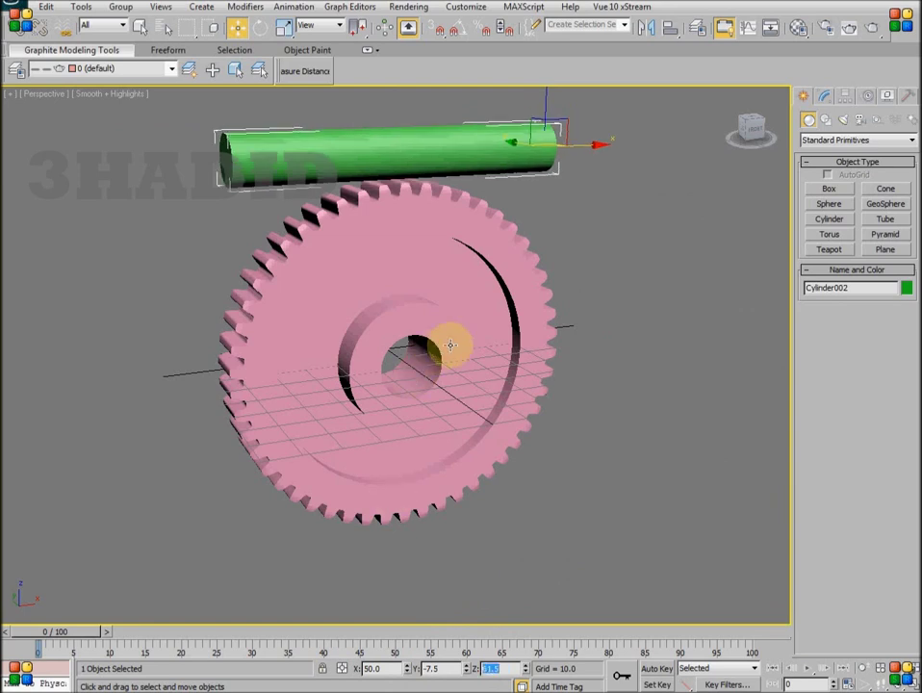
{"action": "middle_click_drag", "start_coordinate": [448, 346], "coordinate": [452, 401], "text": "alt"}
{"action": "key", "text": "alt+w"}
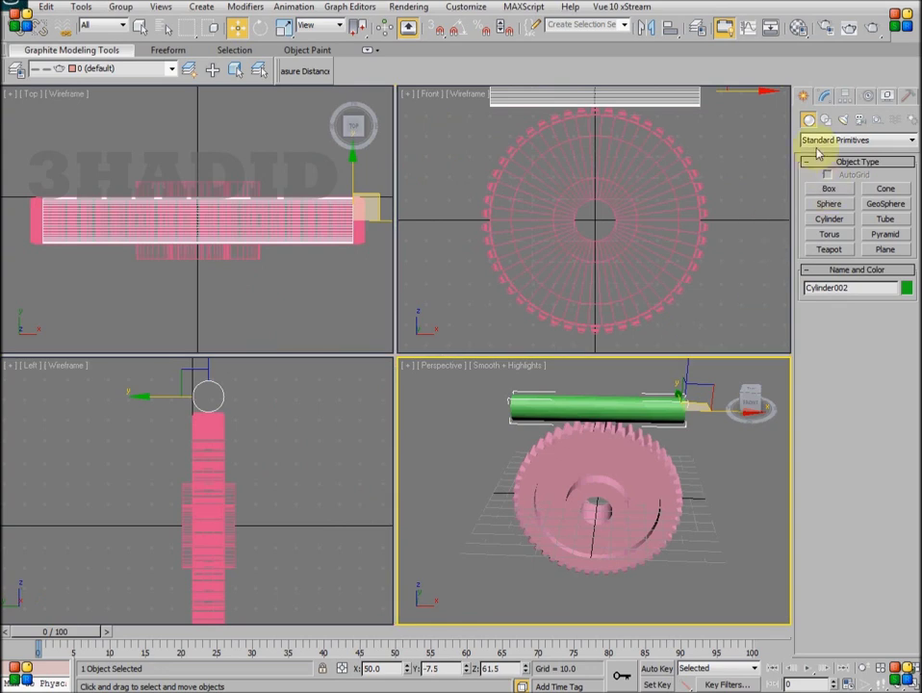
Draw a helix around the green shaft in the side view
{"action": "left_click", "coordinate": [824, 119]}
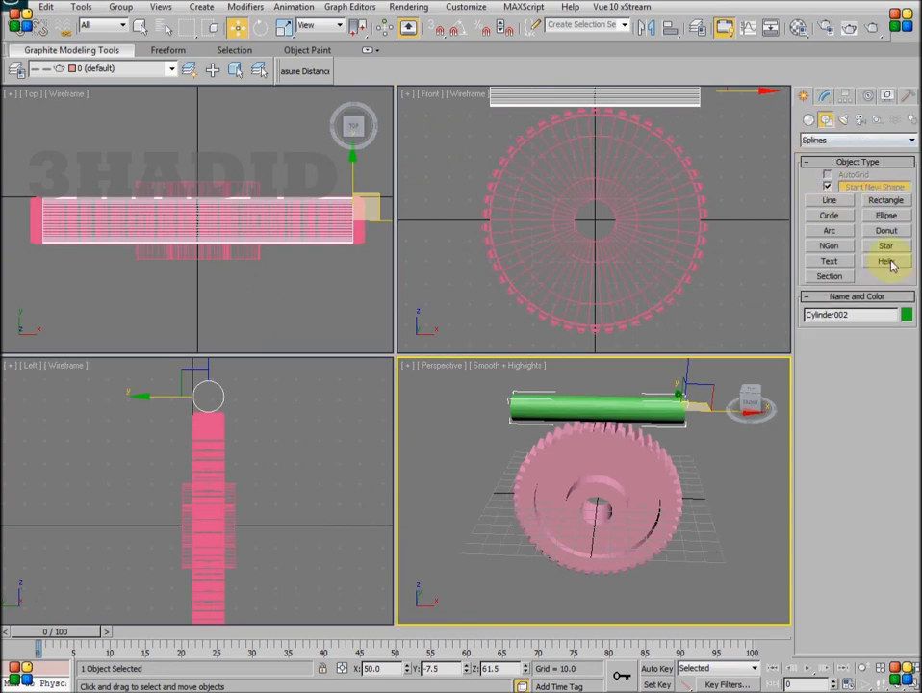
{"action": "left_click", "coordinate": [887, 262]}
{"action": "left_click_drag", "start_coordinate": [210, 392], "coordinate": [236, 391]}
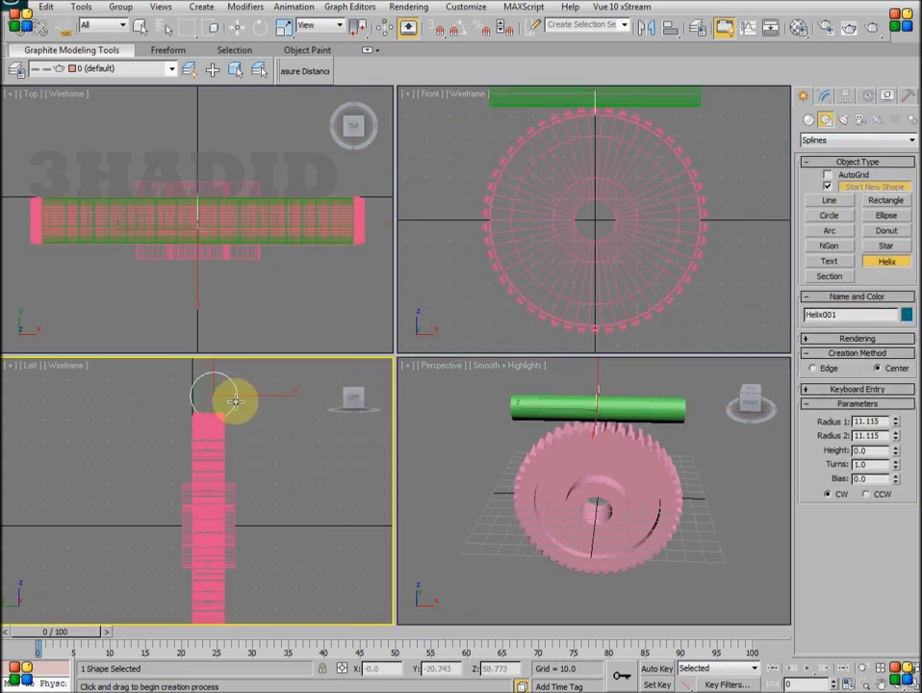
{"action": "left_click", "coordinate": [281, 273]}
{"action": "left_click", "coordinate": [284, 263]}
{"action": "left_click", "coordinate": [870, 420]}
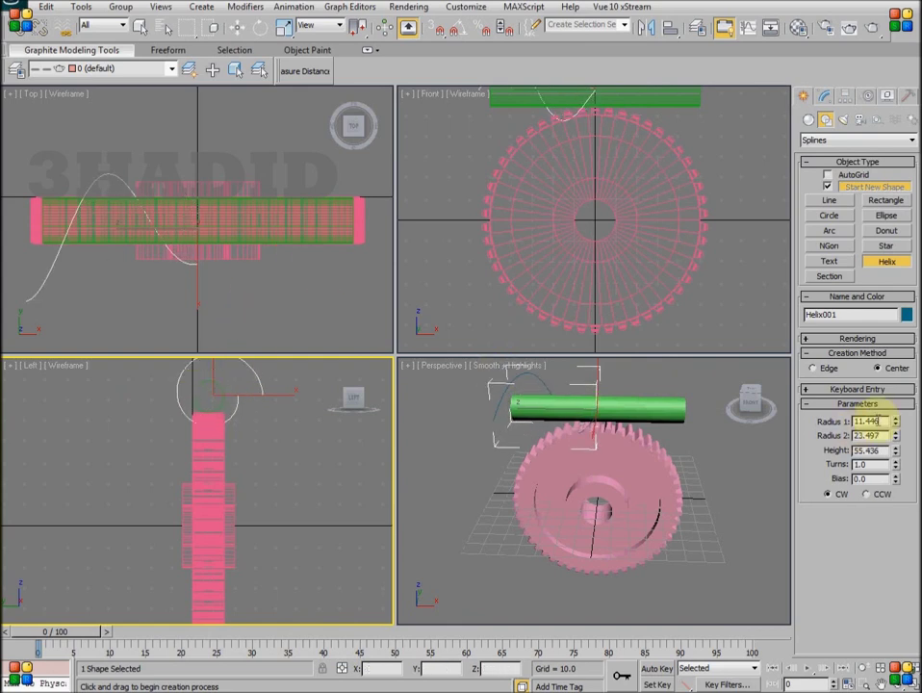
{"action": "key", "text": "w"}
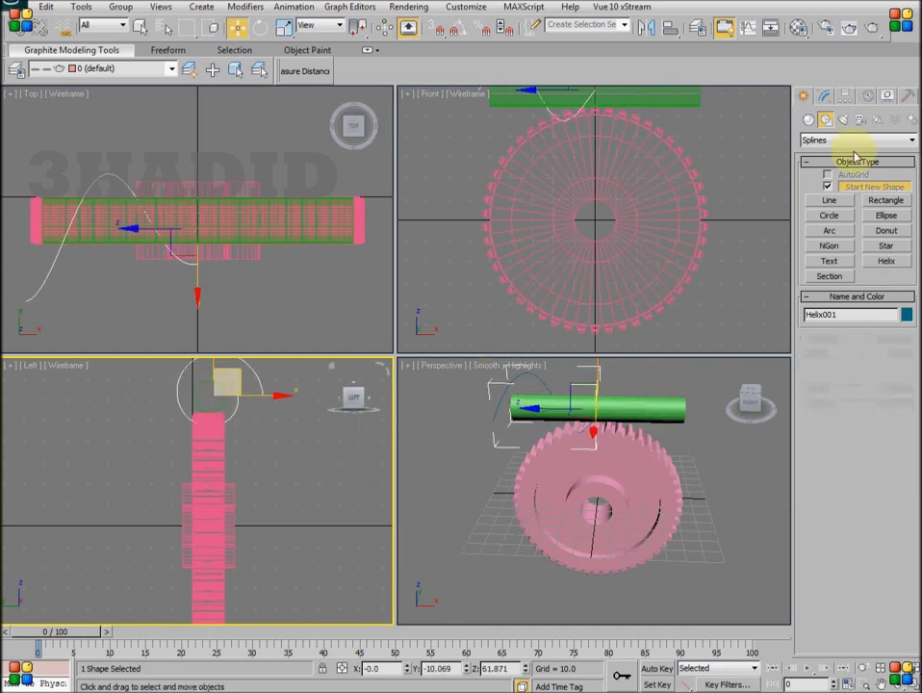
Set both helix radii to 8.5 in the Modify panel
{"action": "left_click", "coordinate": [825, 98]}
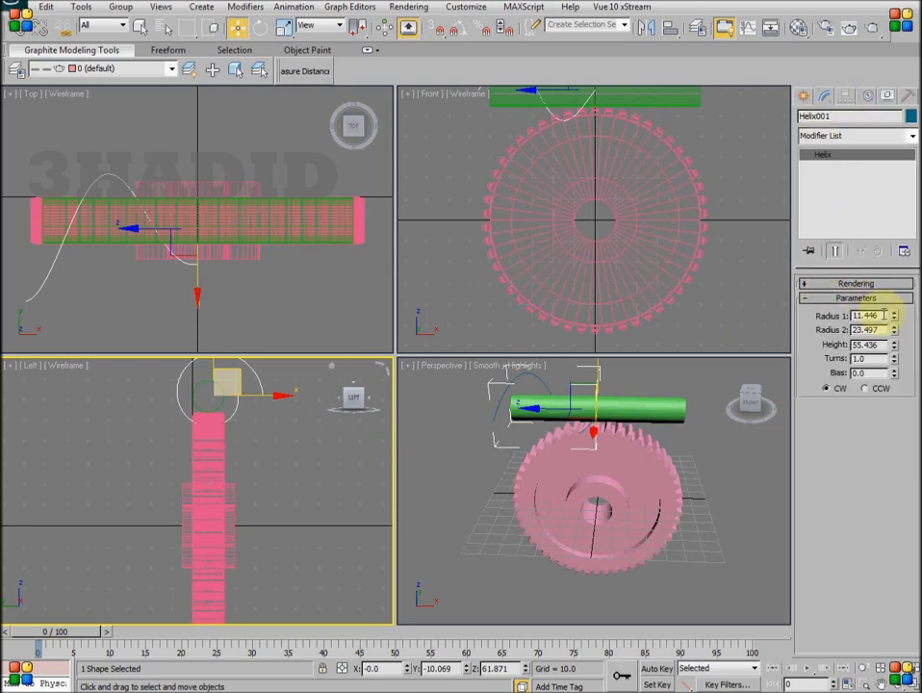
{"action": "right_click", "coordinate": [566, 509]}
{"action": "key", "text": "alt+w"}
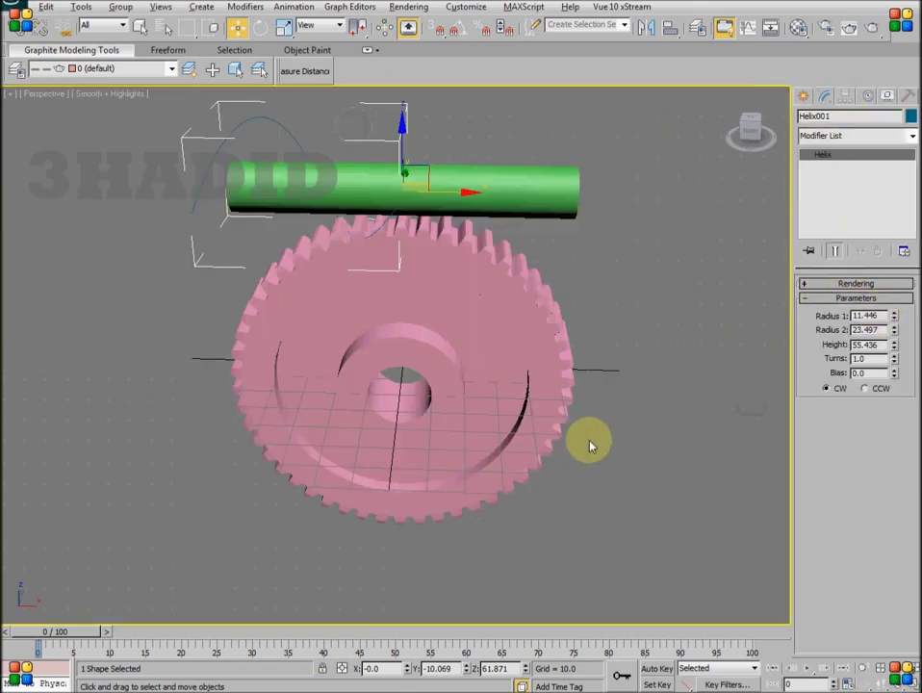
{"action": "middle_click_drag", "start_coordinate": [591, 444], "coordinate": [531, 469], "text": "alt"}
{"action": "left_click", "coordinate": [833, 316]}
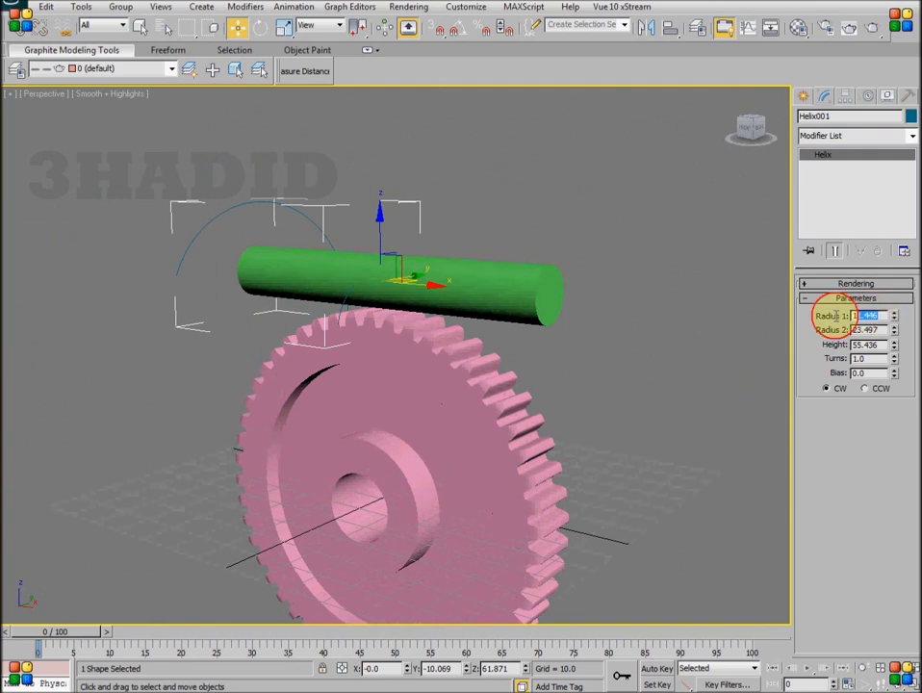
{"action": "type", "text": "8.5"}
{"action": "key", "text": "Return"}
{"action": "type", "text": "8.5"}
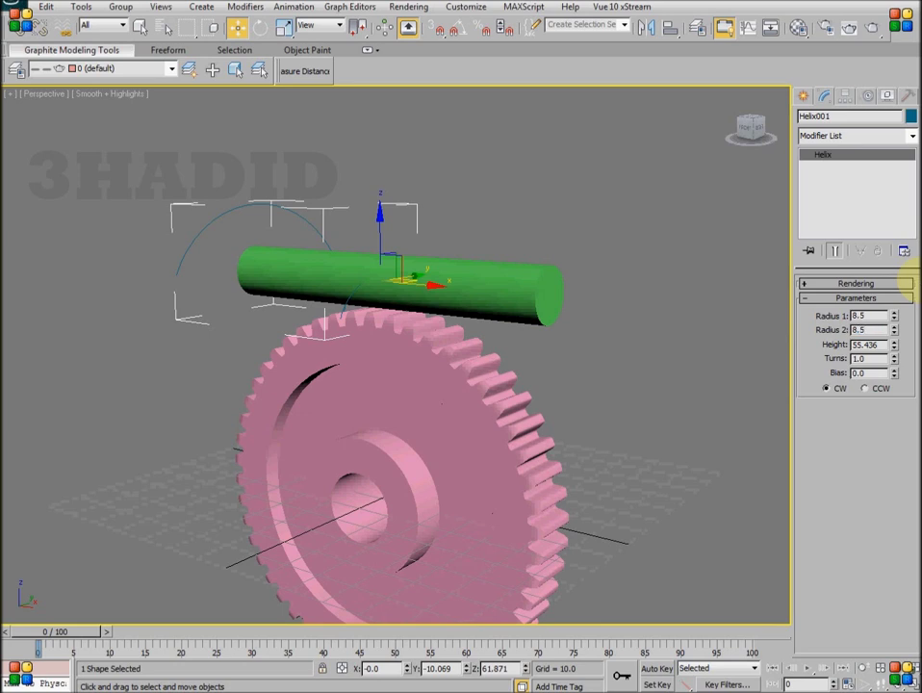
{"action": "key", "text": "Return"}
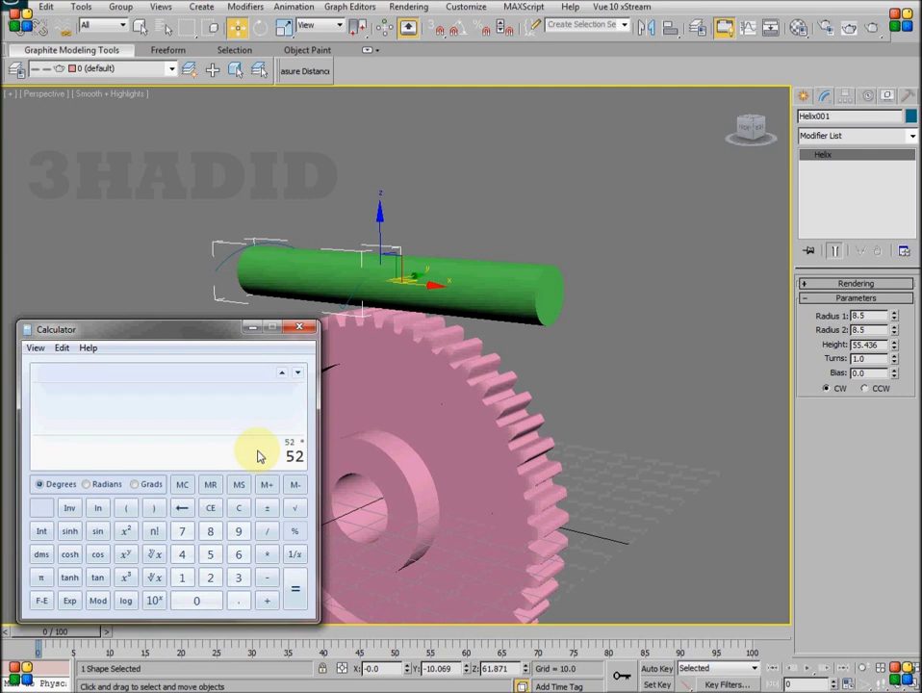
{"action": "type", "text": "2"}
Calculate 52 × 2 × 3.14159 ÷ 50 × 10 = 65.345072 and copy the result
{"action": "key", "text": "Return"}
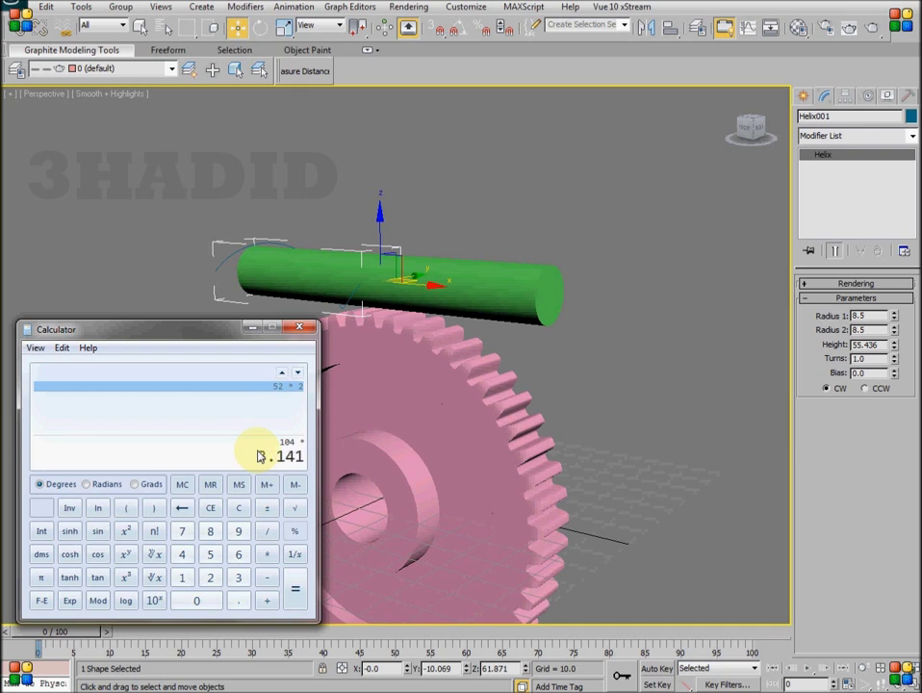
{"action": "key", "text": "Return"}
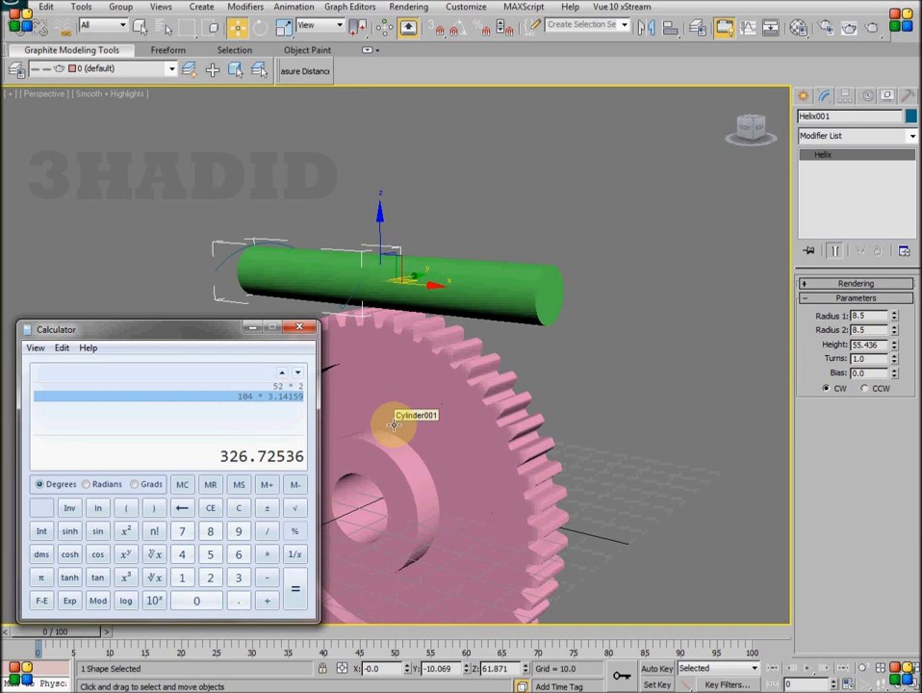
{"action": "type", "text": "50"}
{"action": "key", "text": "Return"}
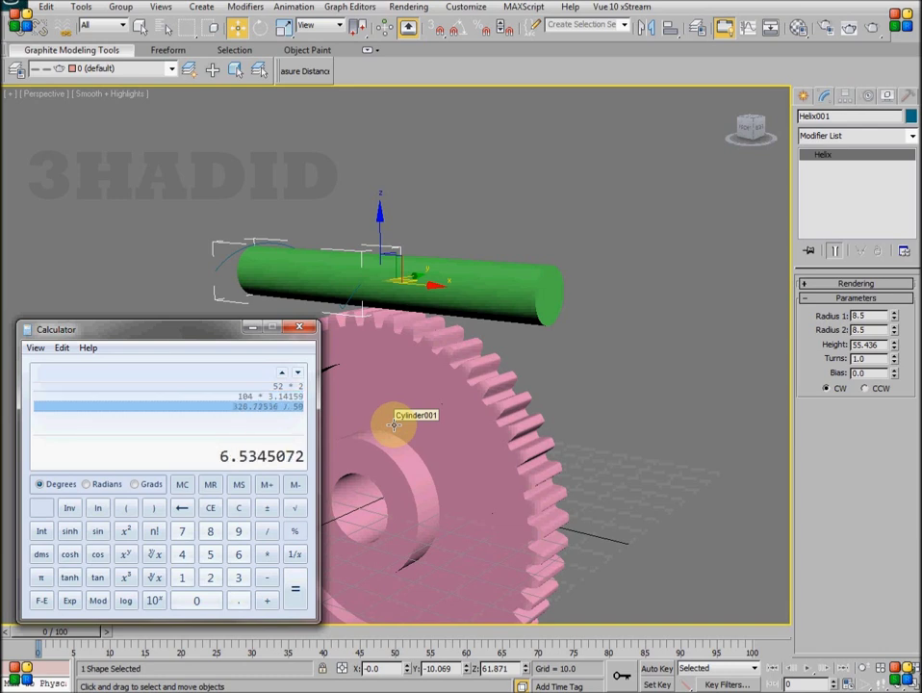
{"action": "type", "text": "10"}
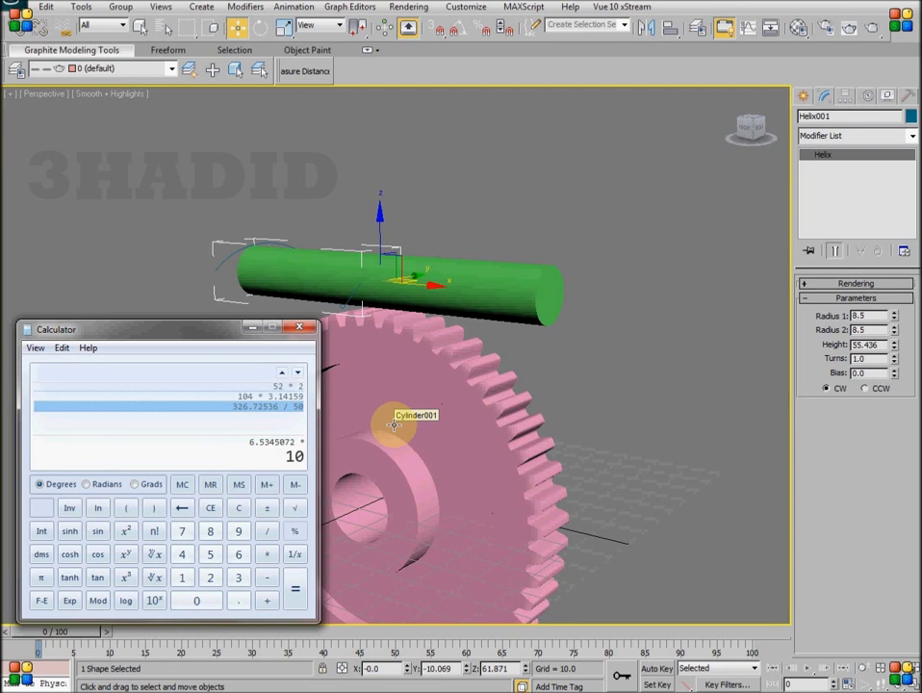
{"action": "key", "text": "Return"}
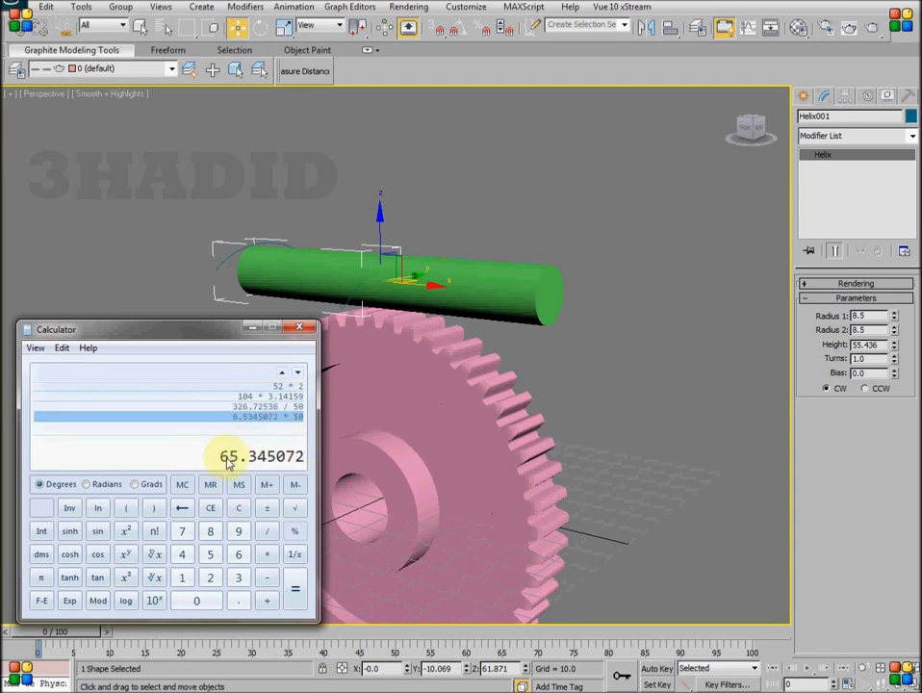
{"action": "right_click", "coordinate": [228, 463]}
{"action": "left_click", "coordinate": [273, 469]}
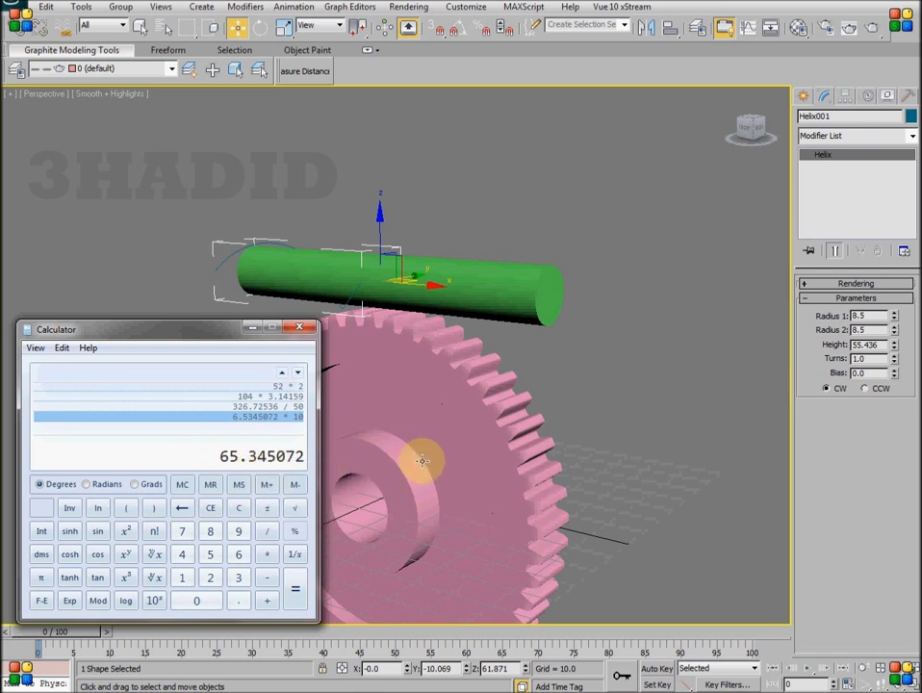
Paste 65.345 as the helix height and set its turns to 10
{"action": "left_click", "coordinate": [866, 343]}
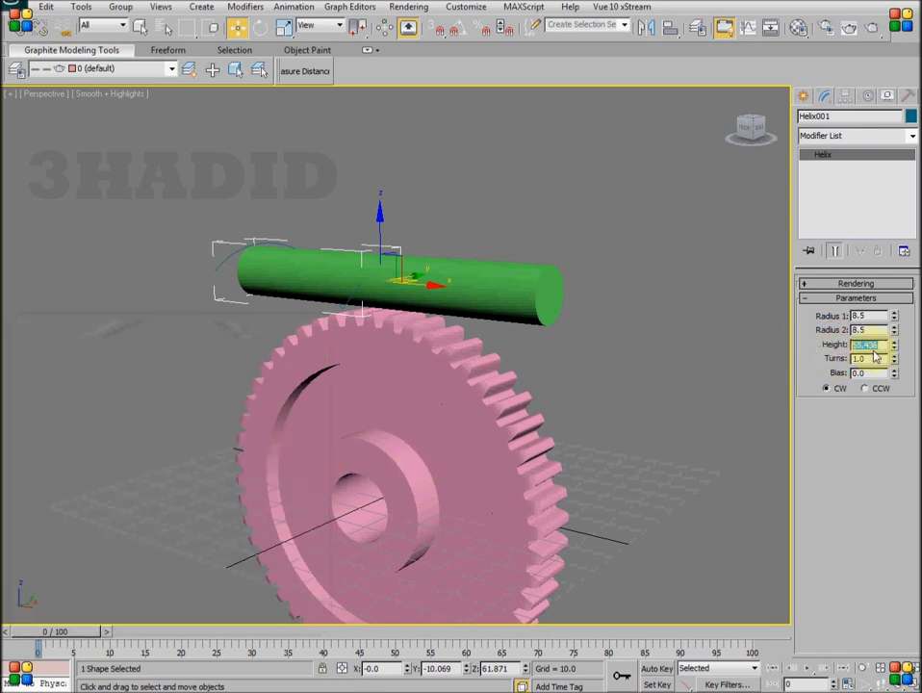
{"action": "right_click", "coordinate": [866, 343]}
{"action": "left_click", "coordinate": [799, 406]}
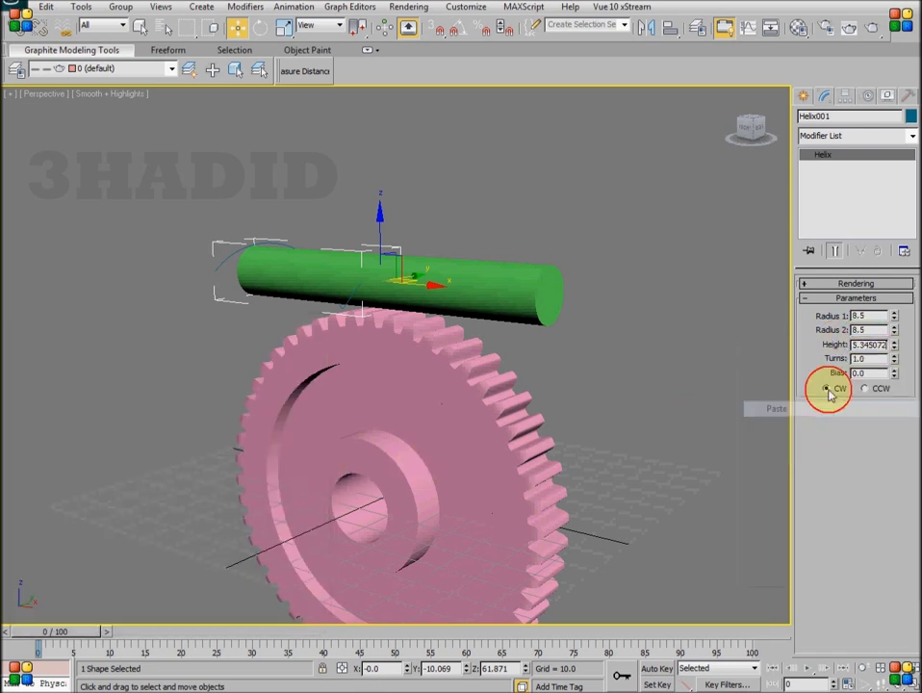
{"action": "key", "text": "Return"}
{"action": "left_click", "coordinate": [878, 357]}
{"action": "type", "text": "10"}
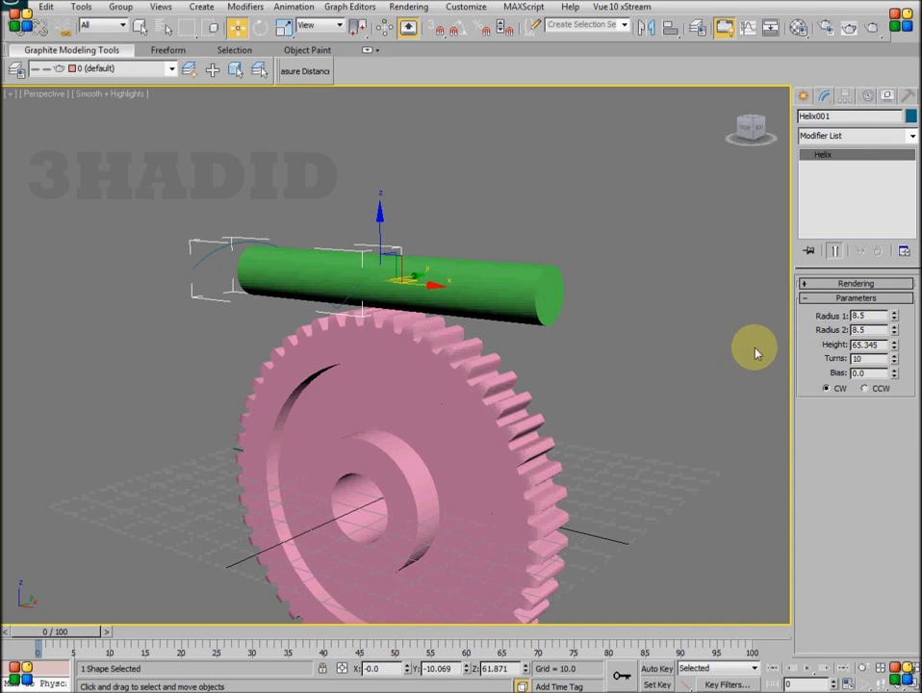
{"action": "key", "text": "Return"}
Centre the helix on the green shaft along X, Y and Z
{"action": "middle_click_drag", "start_coordinate": [678, 368], "coordinate": [658, 391]}
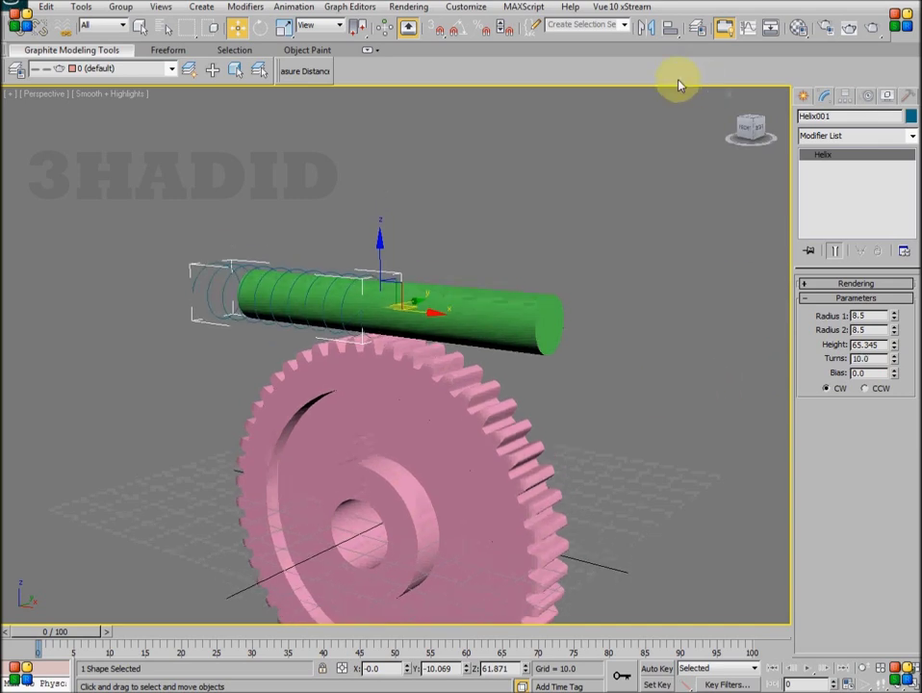
{"action": "left_click", "coordinate": [666, 33]}
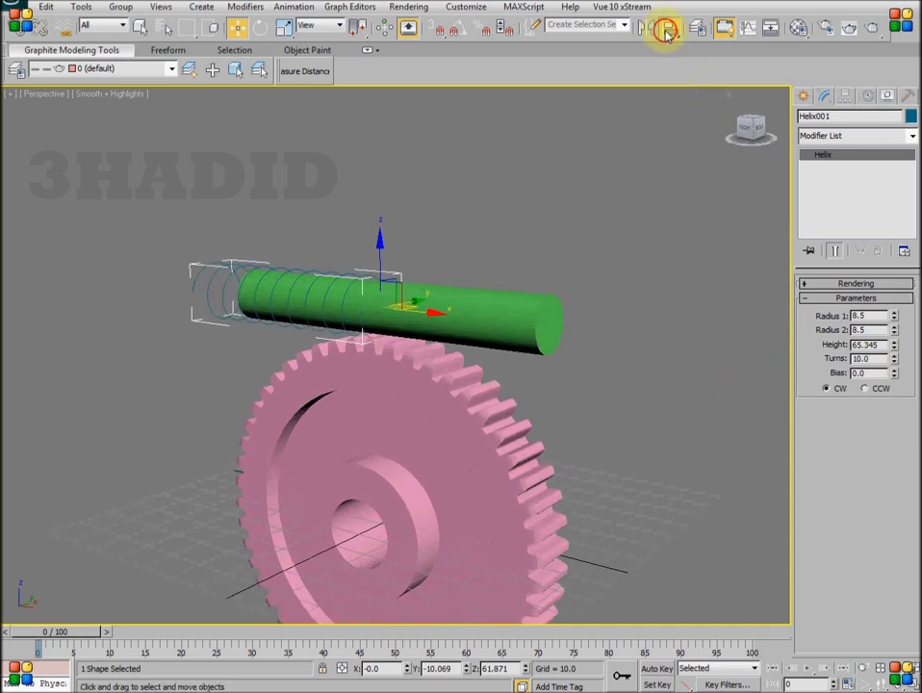
{"action": "left_click", "coordinate": [517, 305]}
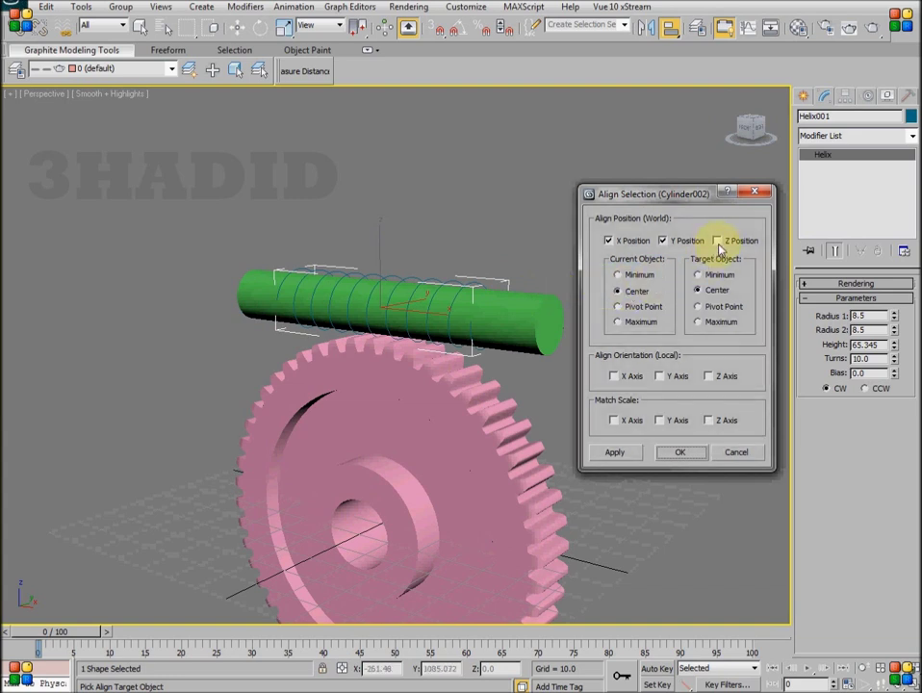
{"action": "left_click", "coordinate": [718, 242]}
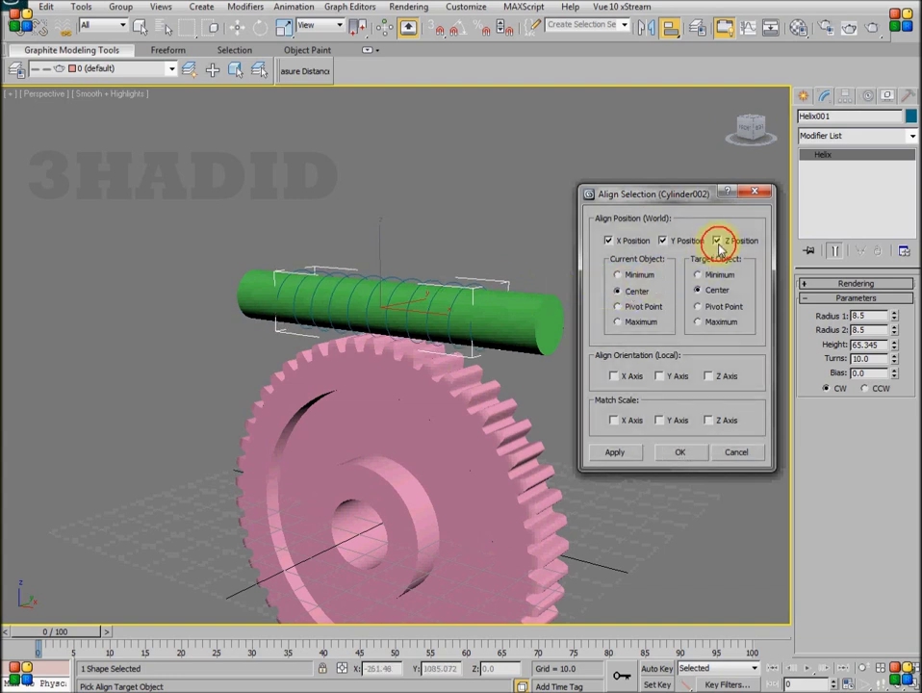
{"action": "left_click", "coordinate": [680, 452]}
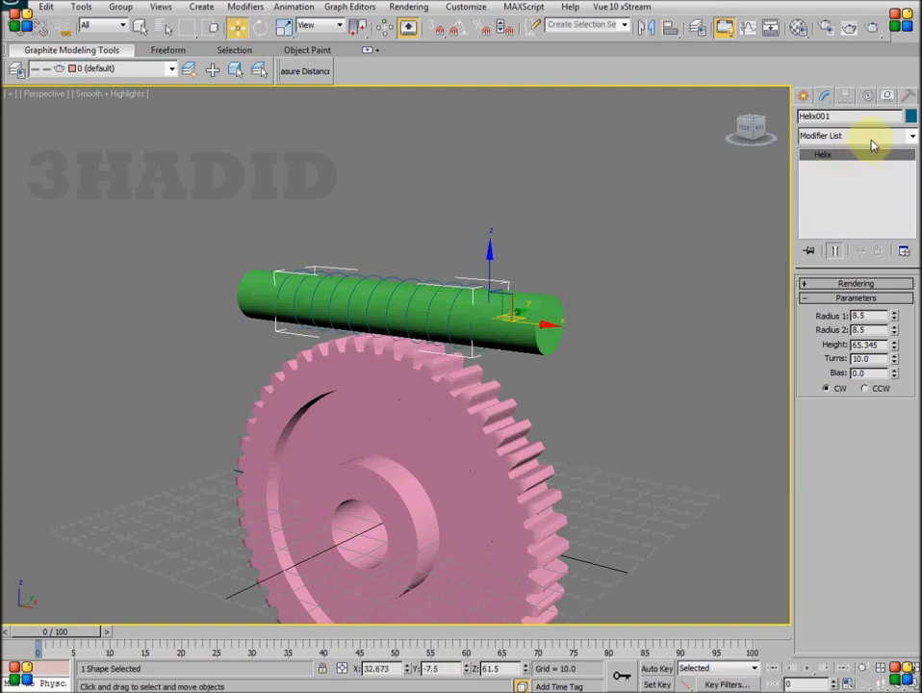
Add a Sweep modifier to the helix
{"action": "left_click", "coordinate": [872, 144]}
{"action": "type", "text": "sw"}
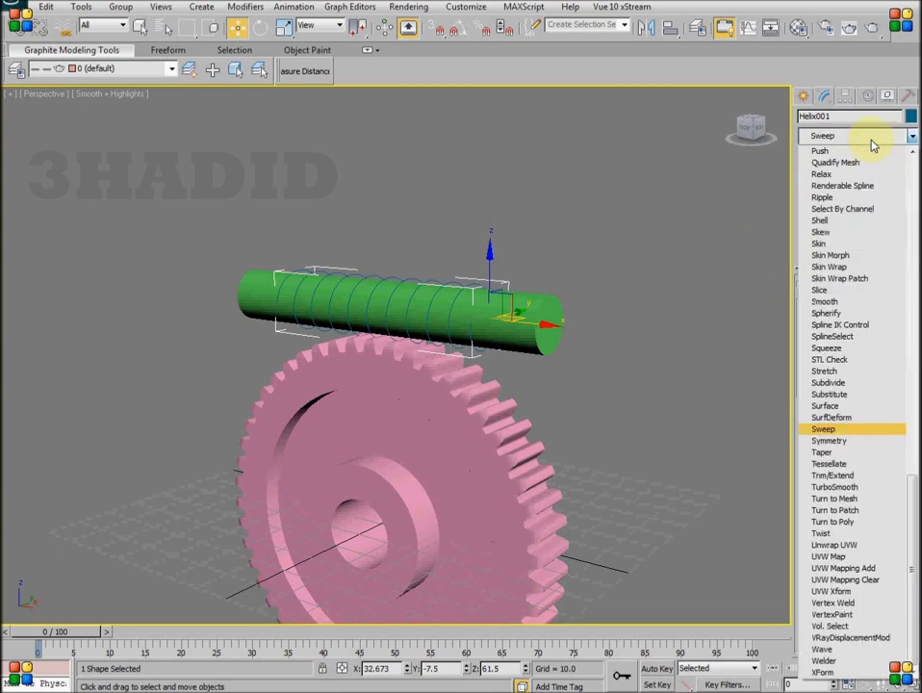
{"action": "left_click", "coordinate": [833, 429]}
{"action": "middle_click_drag", "start_coordinate": [522, 432], "coordinate": [512, 435]}
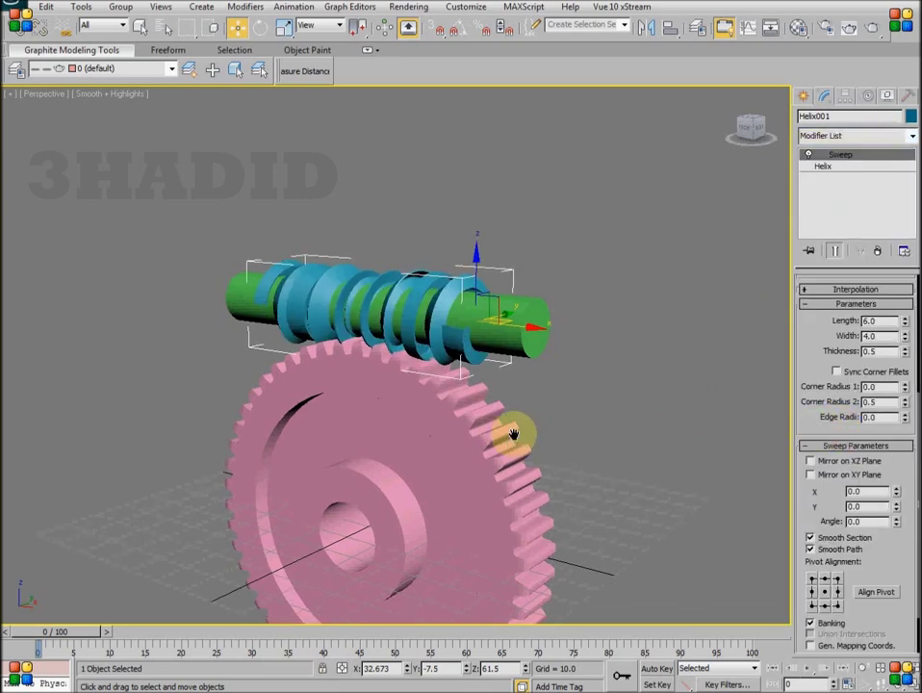
{"action": "scroll", "coordinate": [512, 435], "scroll_direction": "up", "scroll_amount": 3}
{"action": "left_click_drag", "start_coordinate": [792, 390], "coordinate": [804, 577]}
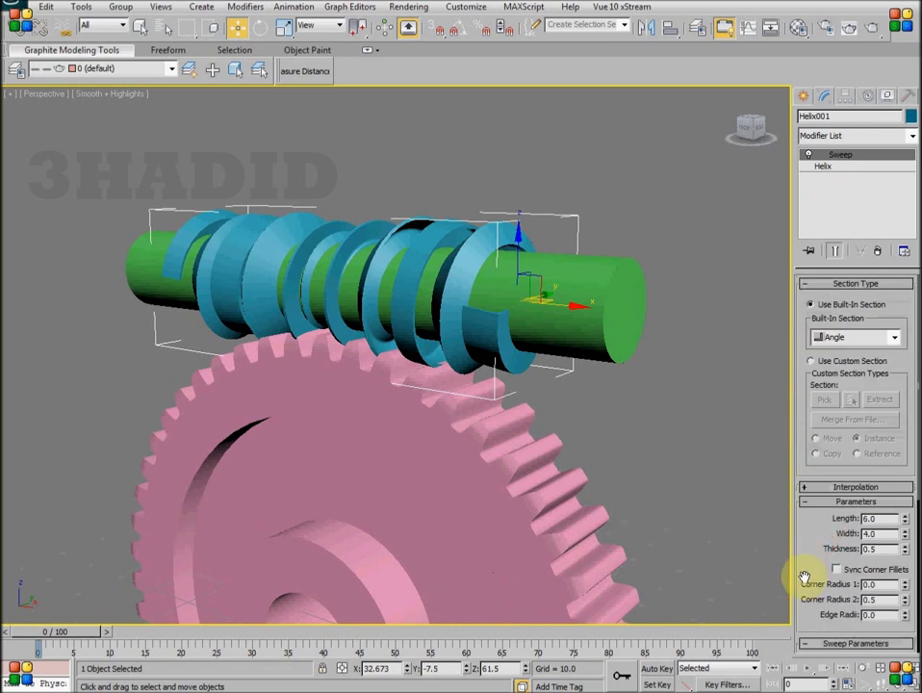
Sweep a Tee section with banking off and an angle of -90
{"action": "left_click", "coordinate": [895, 343]}
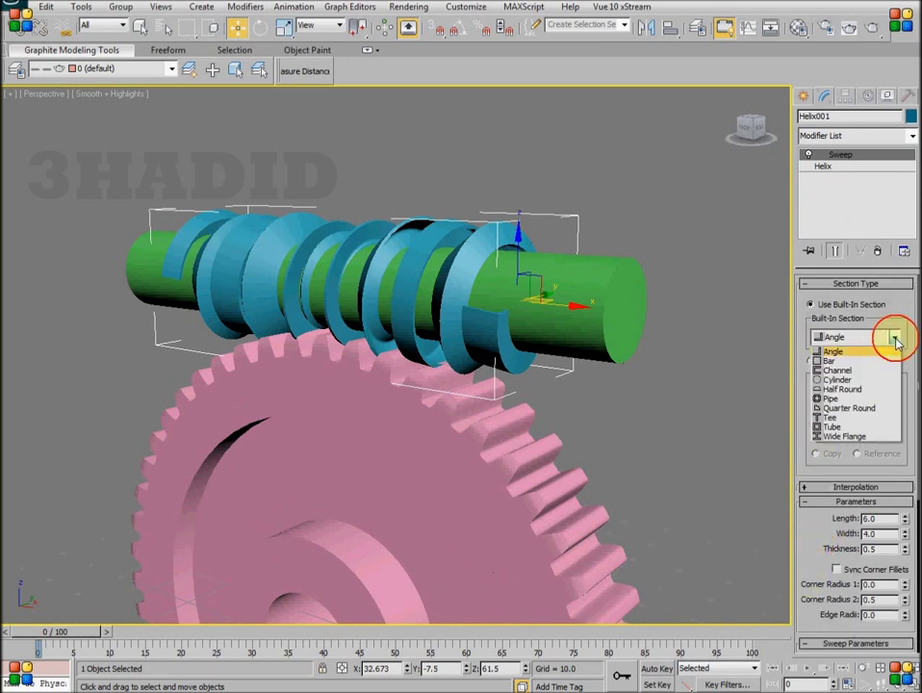
{"action": "left_click", "coordinate": [829, 417]}
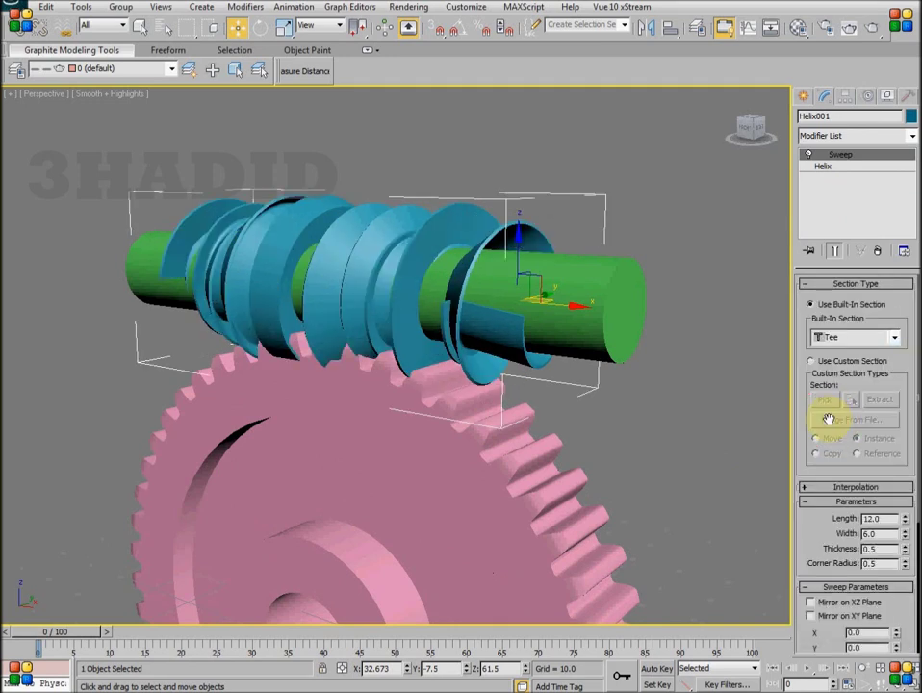
{"action": "left_click_drag", "start_coordinate": [831, 452], "coordinate": [843, 249]}
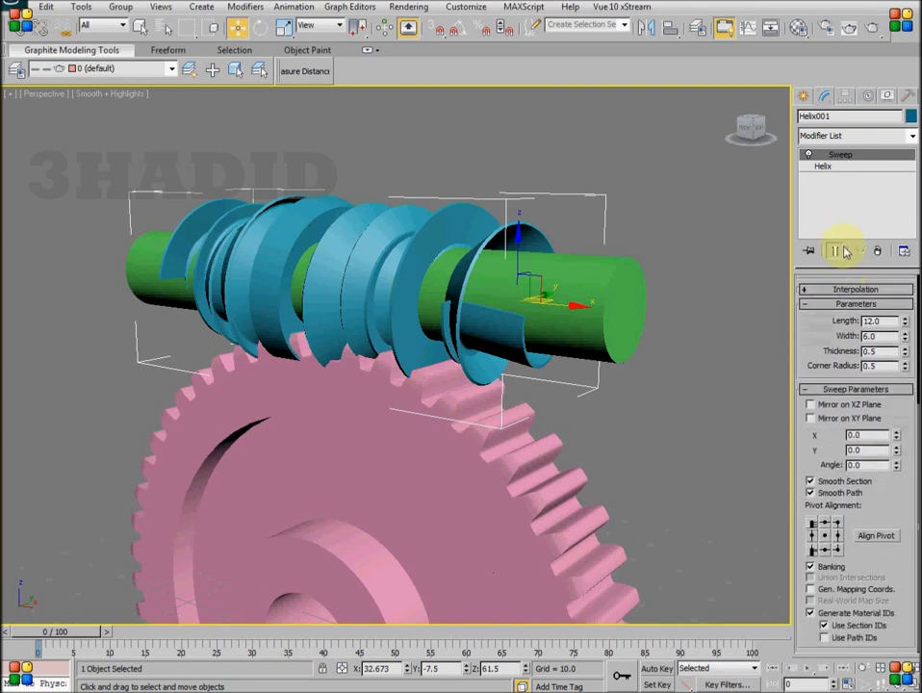
{"action": "left_click", "coordinate": [820, 569]}
{"action": "left_click", "coordinate": [850, 465]}
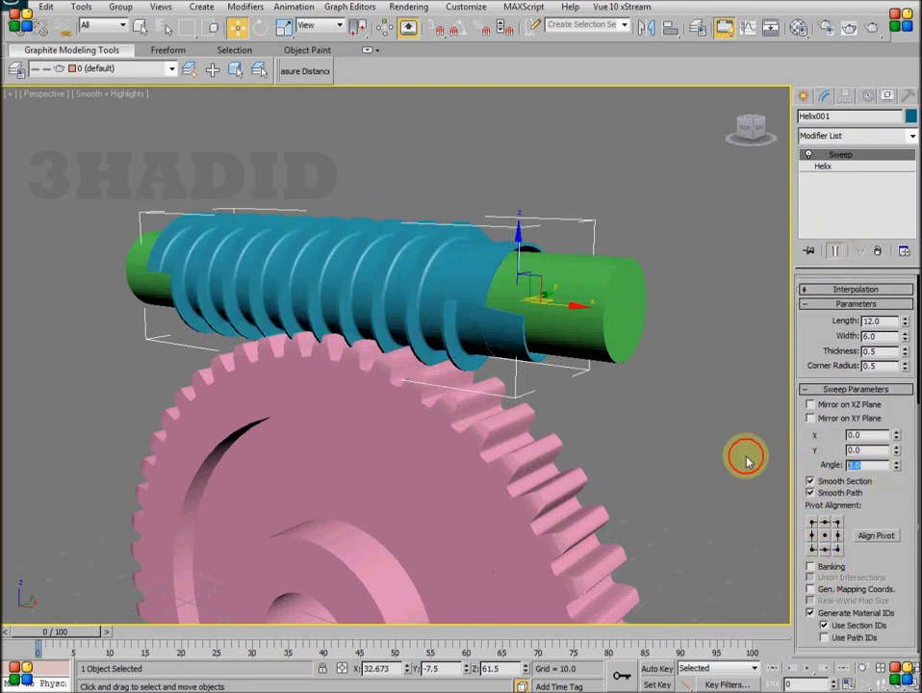
{"action": "type", "text": "-90"}
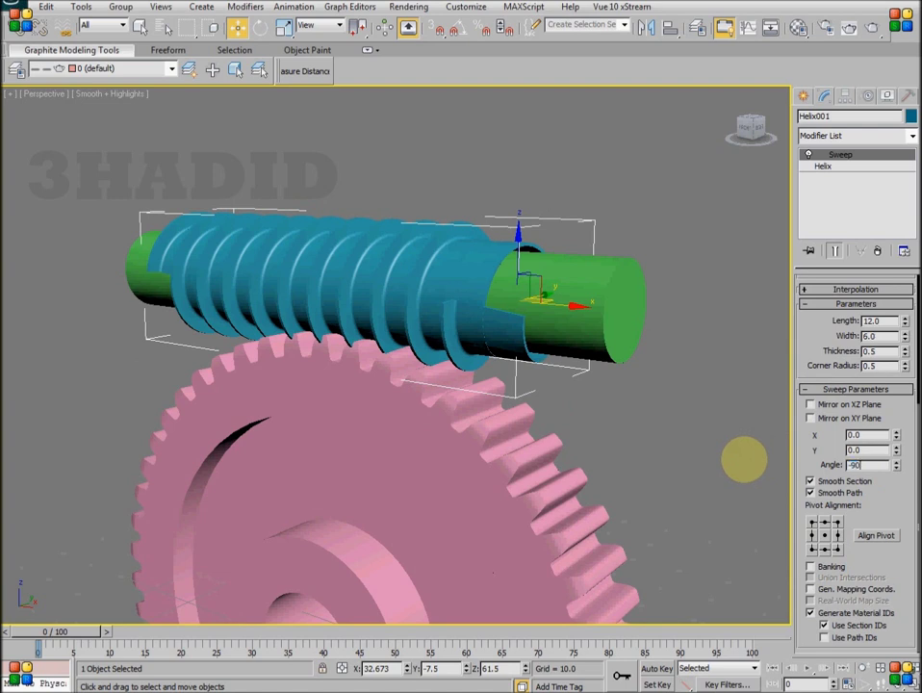
{"action": "key", "text": "Return"}
Size the Tee profile: length 6, width 6.5, thickness 2, corner radius 1.5
{"action": "left_click_drag", "start_coordinate": [809, 339], "coordinate": [814, 466]}
{"action": "left_click_drag", "start_coordinate": [880, 446], "coordinate": [790, 447]}
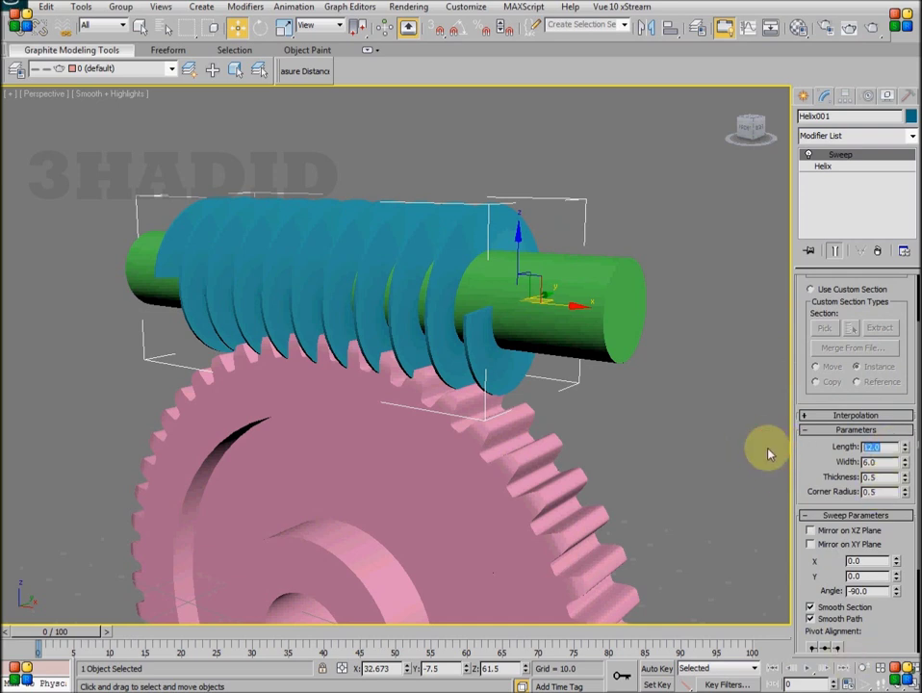
{"action": "type", "text": "6"}
{"action": "key", "text": "Return"}
{"action": "key", "text": "Tab"}
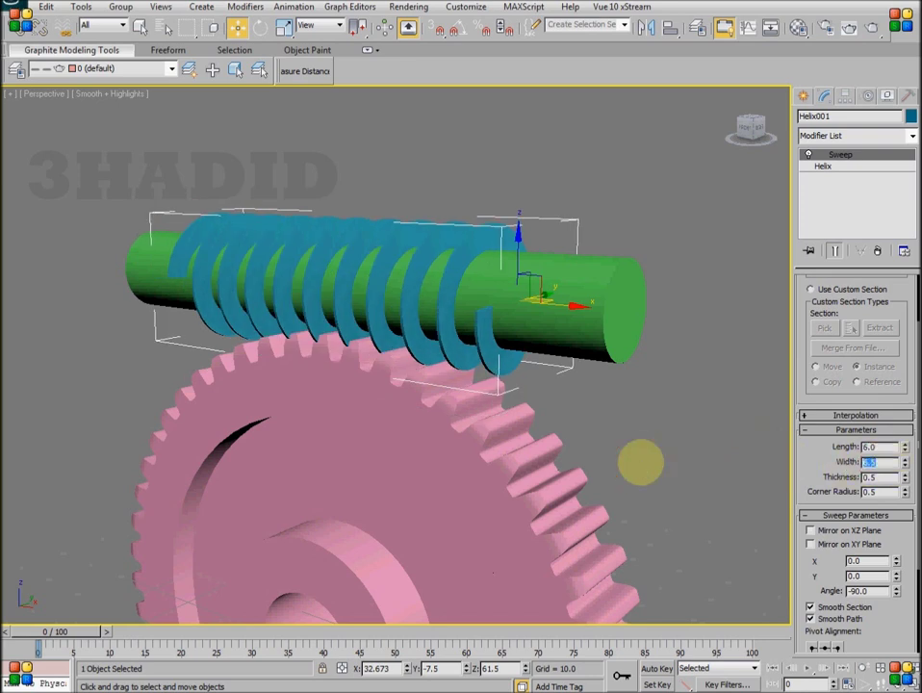
{"action": "key", "text": "Tab"}
{"action": "type", "text": "2"}
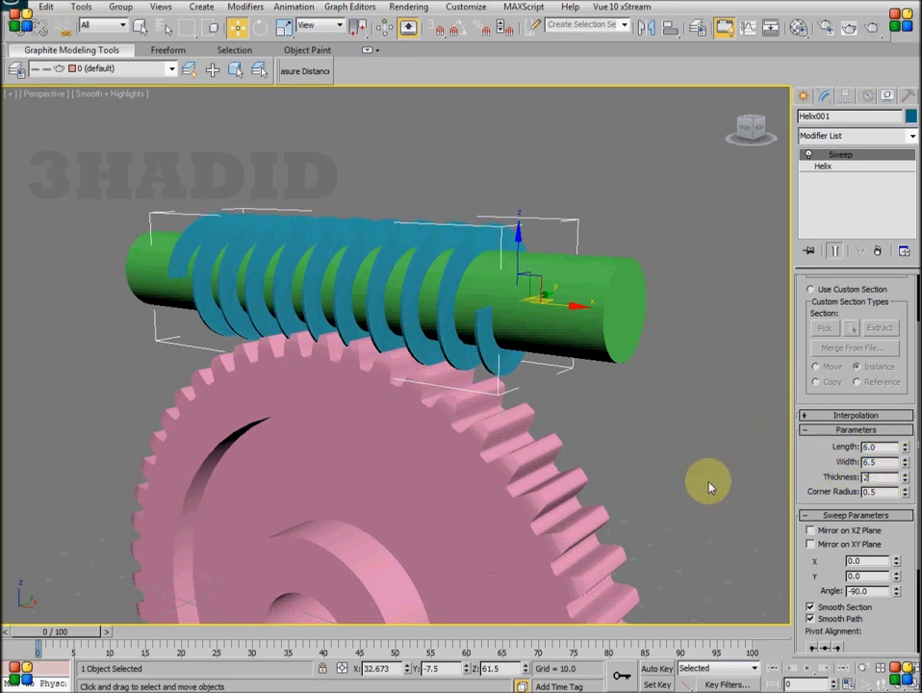
{"action": "key", "text": "Return"}
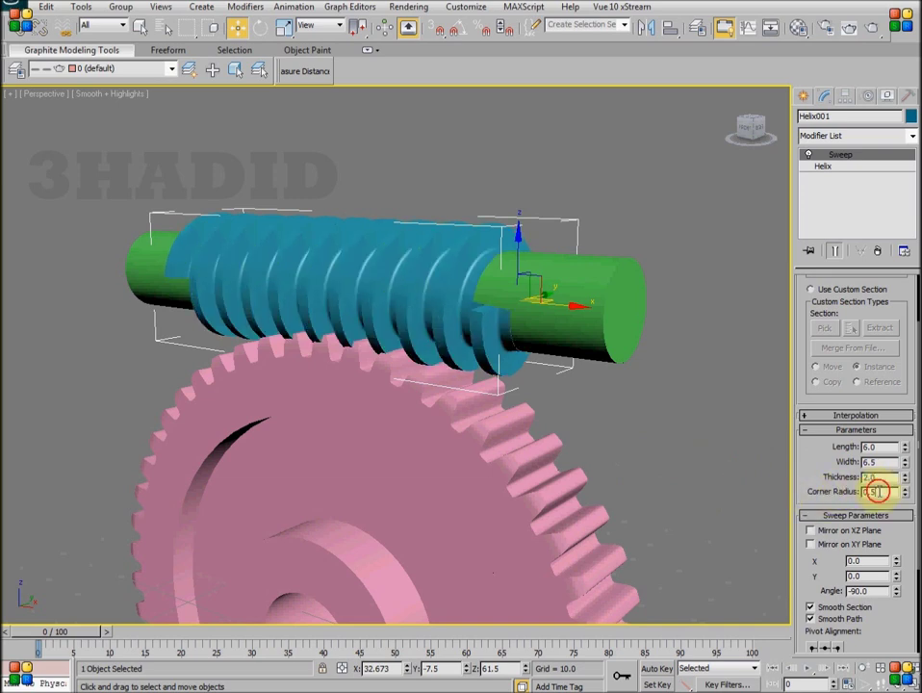
{"action": "double_click", "coordinate": [877, 491]}
{"action": "type", "text": "1.5"}
{"action": "key", "text": "Return"}
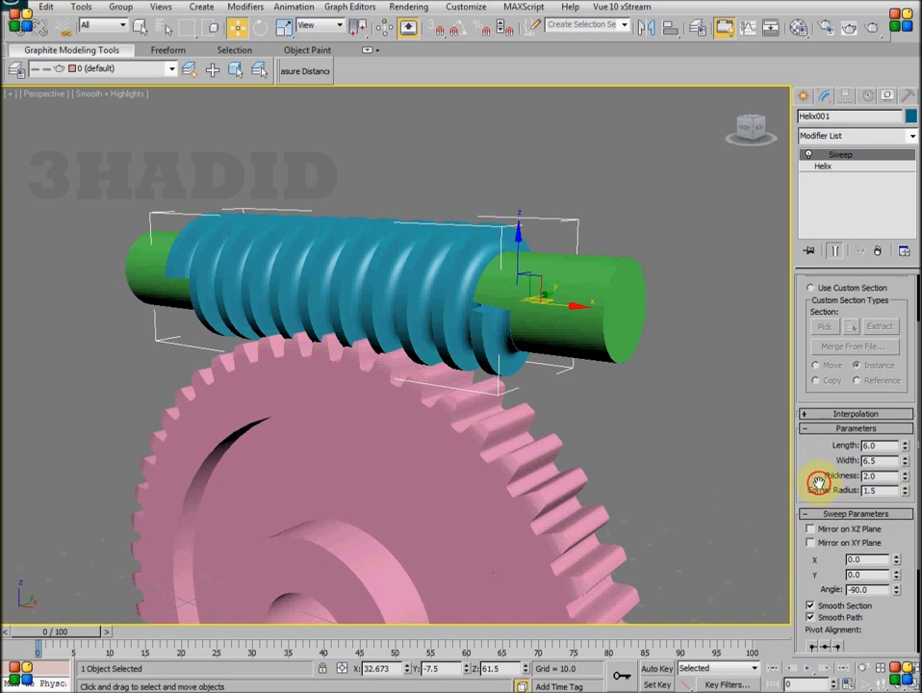
{"action": "left_click_drag", "start_coordinate": [824, 496], "coordinate": [816, 492]}
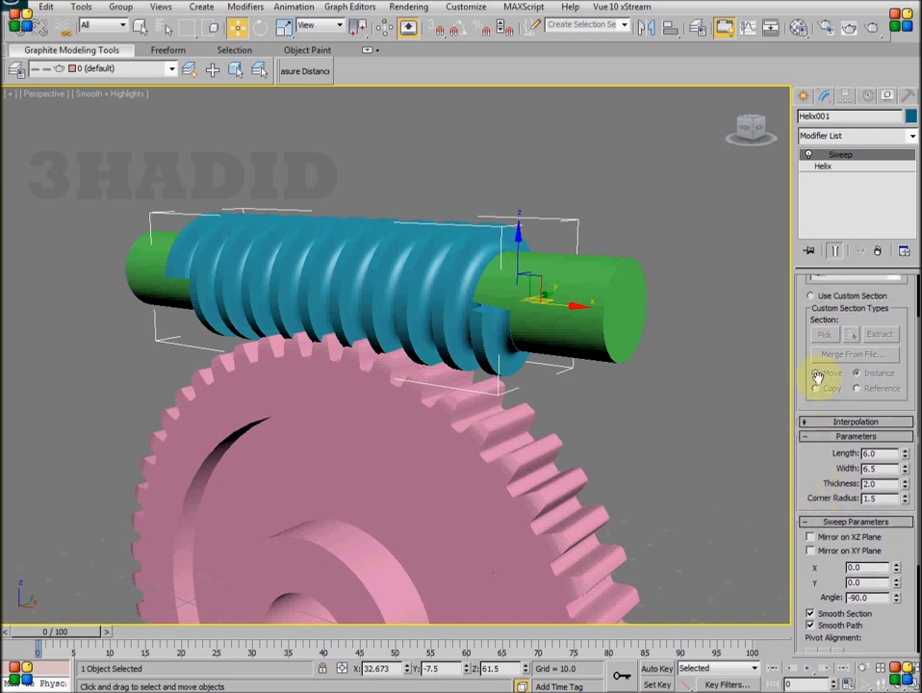
{"action": "left_click_drag", "start_coordinate": [808, 294], "coordinate": [817, 360]}
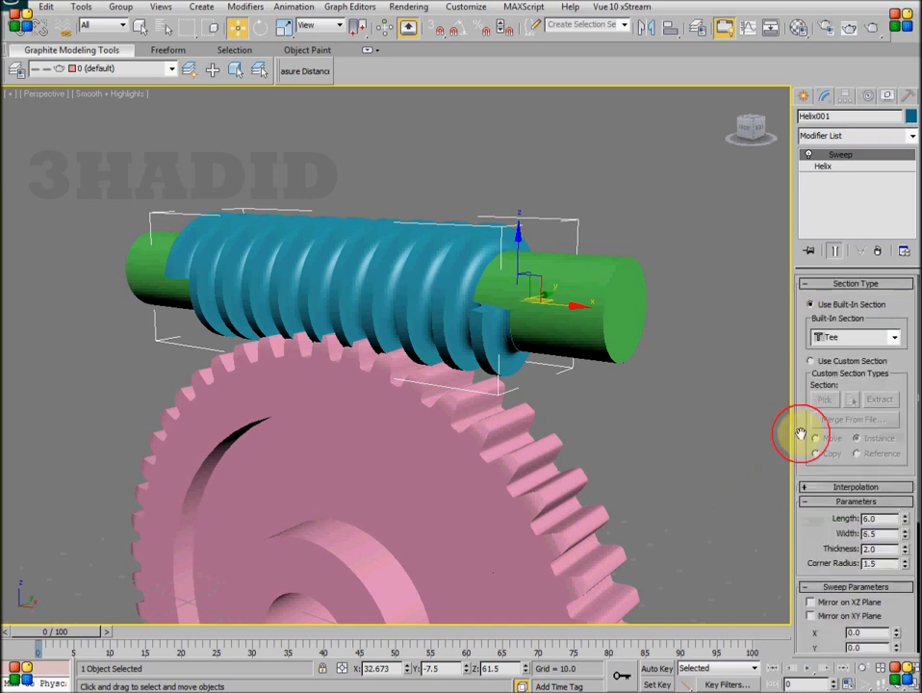
Add Edit Poly, switch to Edge mode, and turn on Edged Faces
{"action": "left_click", "coordinate": [874, 135]}
{"action": "key", "text": "e"}
{"action": "key", "text": "d"}
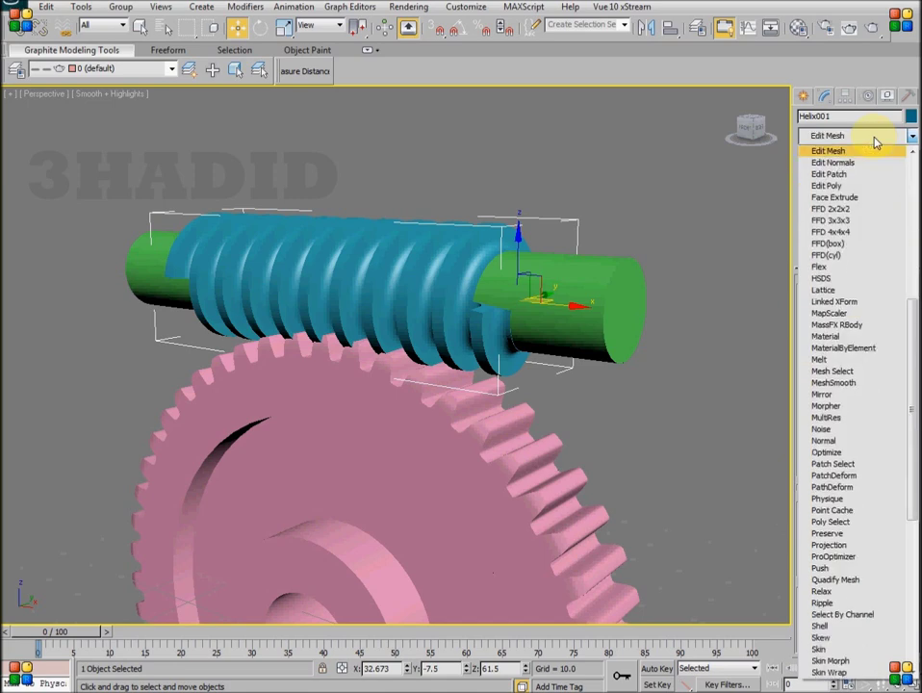
{"action": "left_click", "coordinate": [846, 186]}
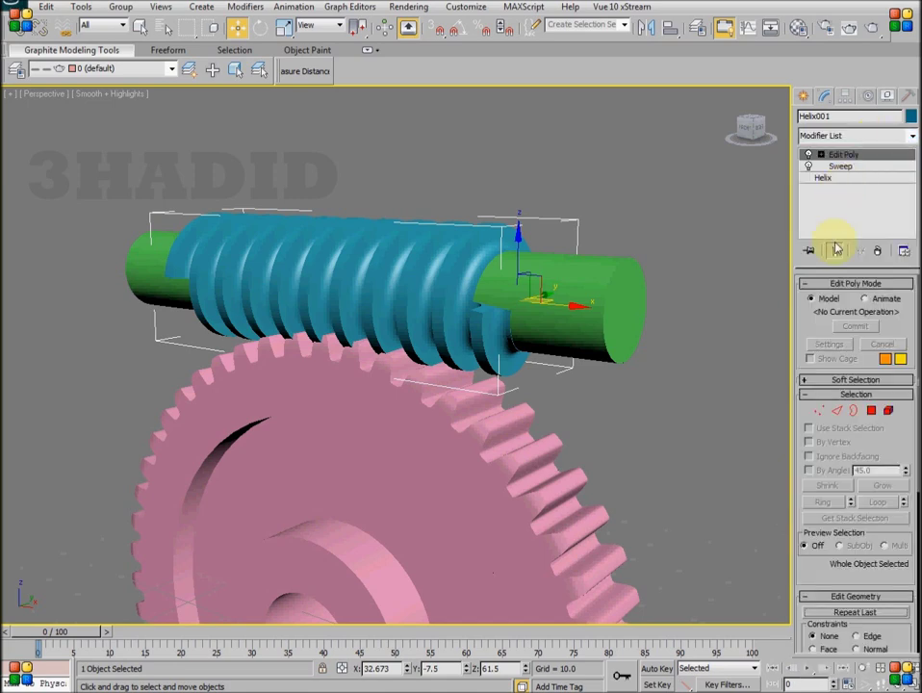
{"action": "left_click", "coordinate": [835, 410]}
{"action": "key", "text": "F4"}
Select two ridge edges on the thread and extend them to full loops
{"action": "scroll", "coordinate": [491, 467], "scroll_direction": "up", "scroll_amount": 3}
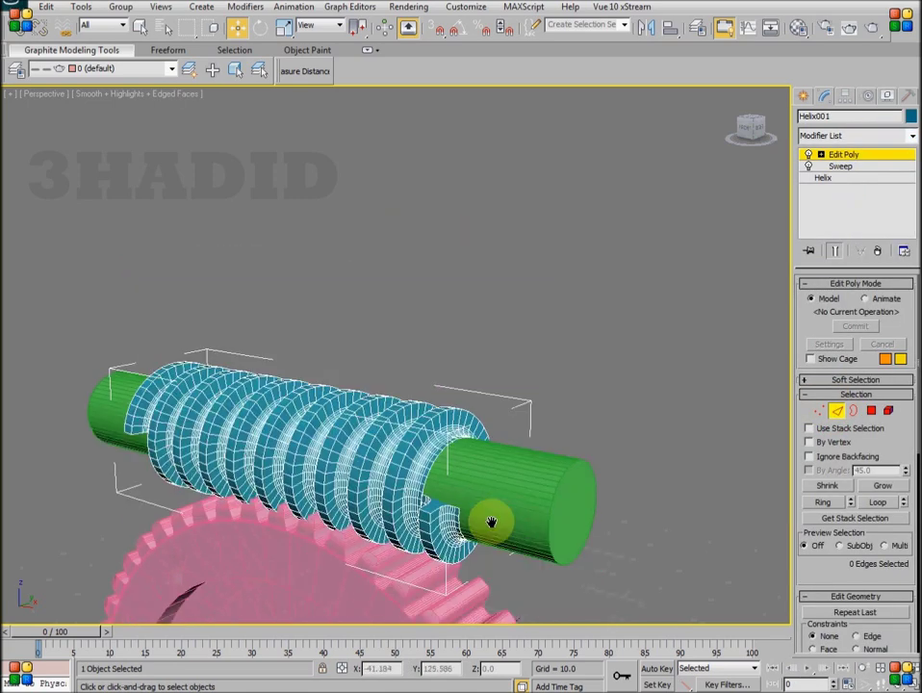
{"action": "scroll", "coordinate": [488, 523], "scroll_direction": "up", "scroll_amount": 4}
{"action": "mouse_move", "coordinate": [488, 523]}
{"action": "middle_mouse_down"}
{"action": "mouse_move", "coordinate": [489, 443]}
{"action": "mouse_move", "coordinate": [478, 398]}
{"action": "middle_mouse_up"}
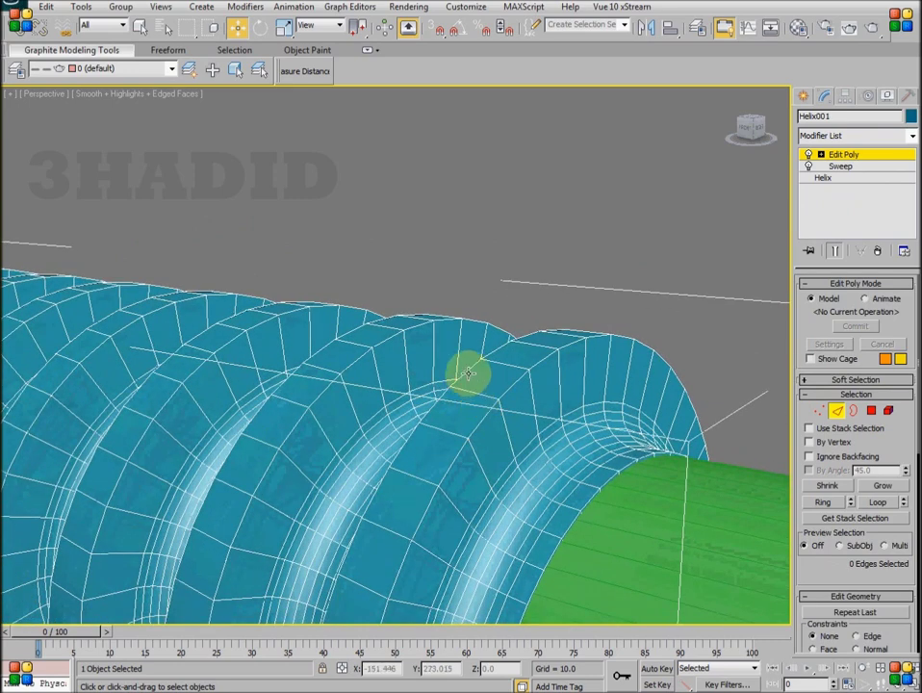
{"action": "left_click", "coordinate": [469, 373]}
{"action": "left_click", "coordinate": [500, 383], "text": "ctrl"}
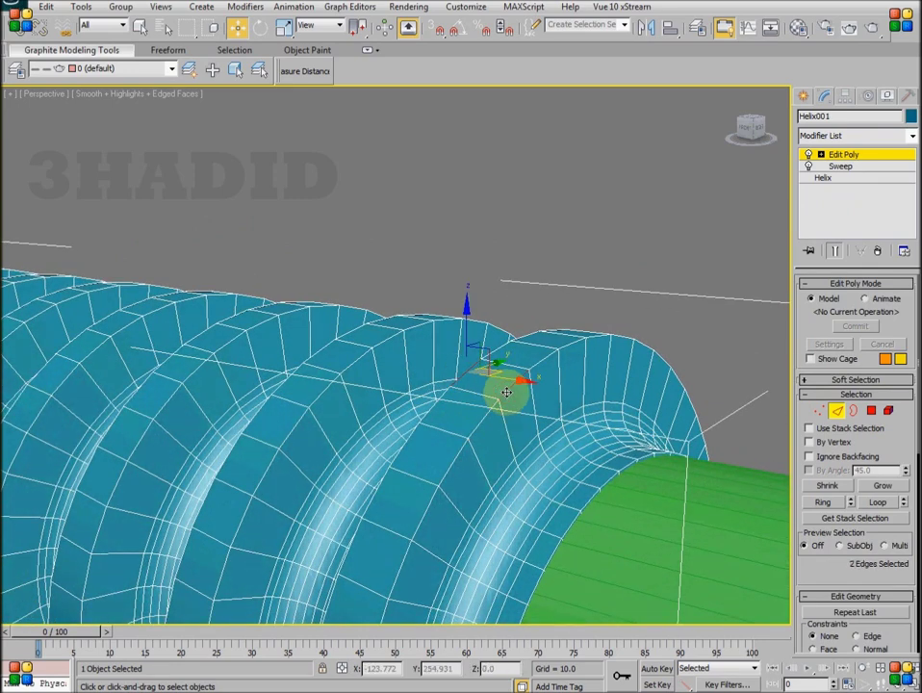
{"action": "left_click", "coordinate": [878, 501]}
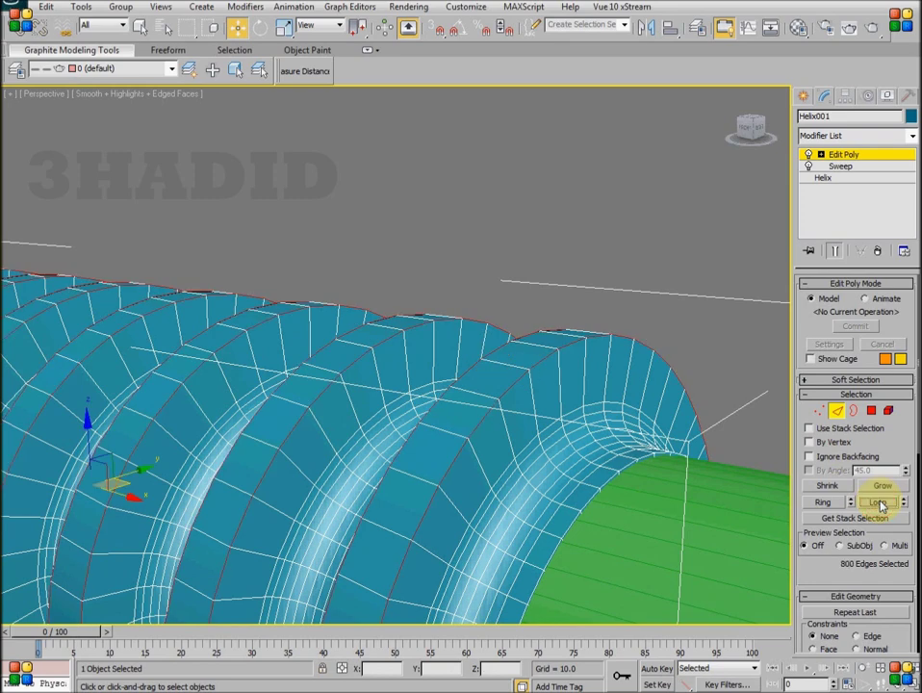
{"action": "left_click_drag", "start_coordinate": [813, 572], "coordinate": [817, 271]}
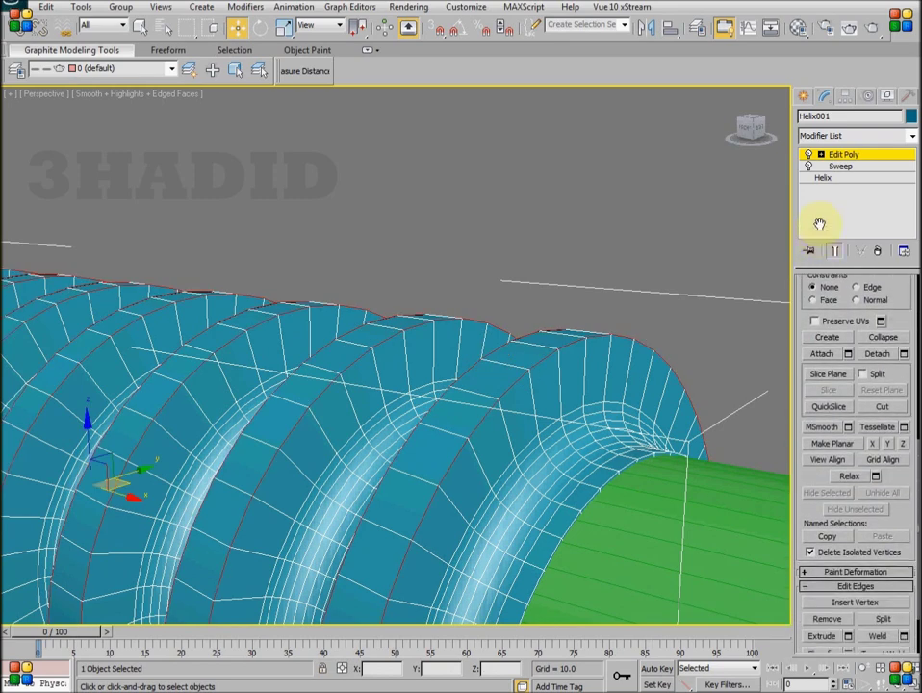
{"action": "scroll", "coordinate": [880, 494], "scroll_direction": "down", "scroll_amount": 3}
Chamfer the ridge loops with amount 1.0 and 3 segments
{"action": "left_click", "coordinate": [849, 609]}
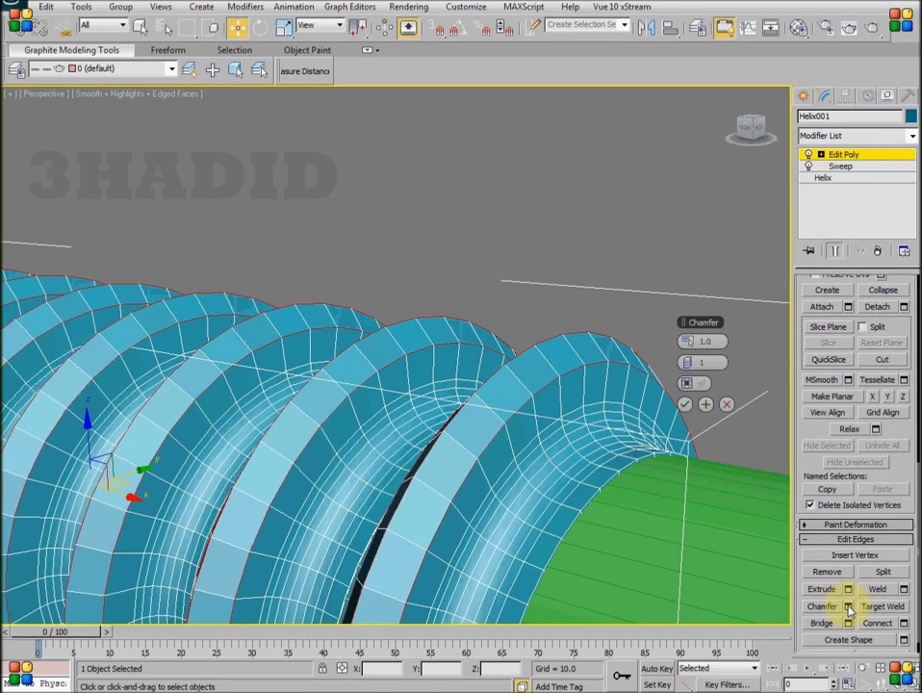
{"action": "left_click_drag", "start_coordinate": [701, 322], "coordinate": [724, 327]}
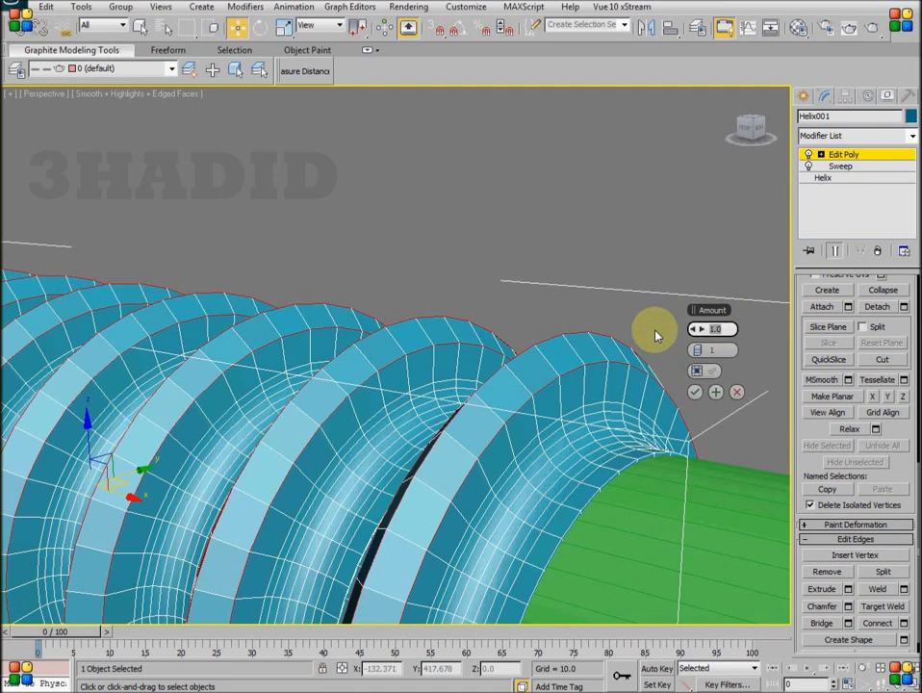
{"action": "key", "text": "Tab"}
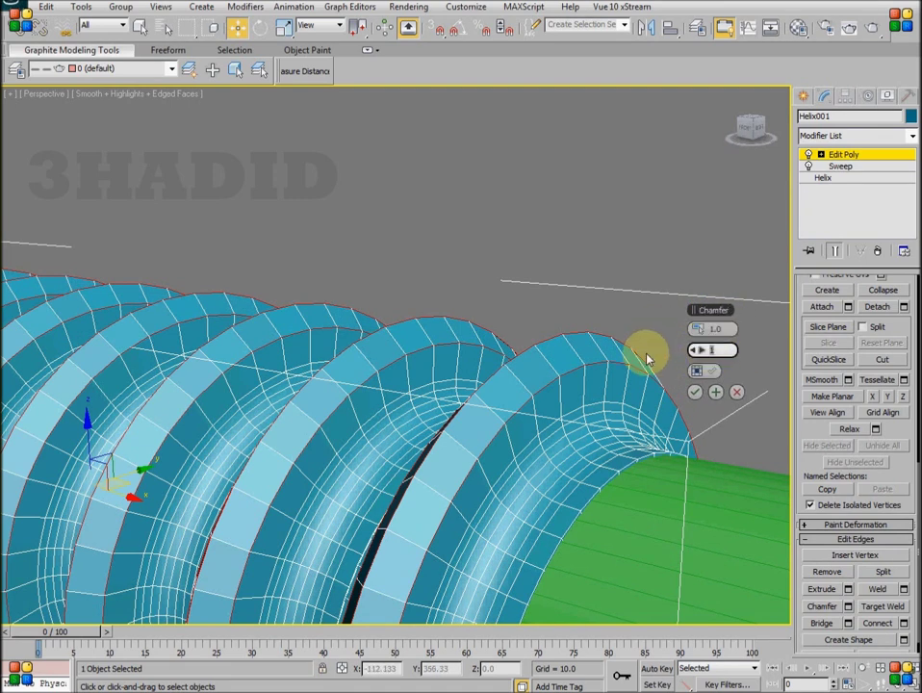
{"action": "type", "text": "3"}
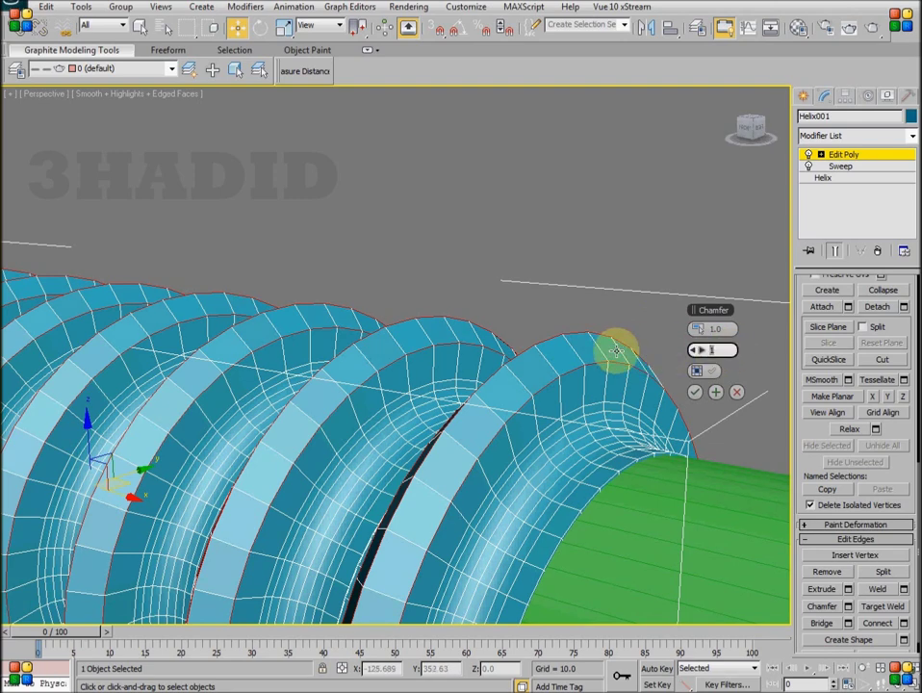
{"action": "key", "text": "Return"}
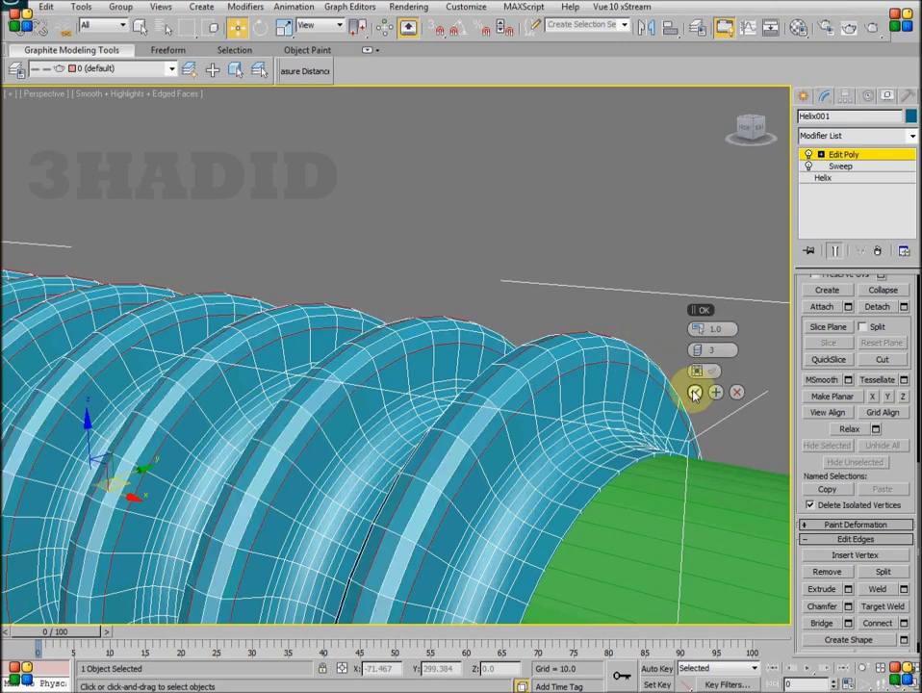
{"action": "left_click", "coordinate": [694, 394]}
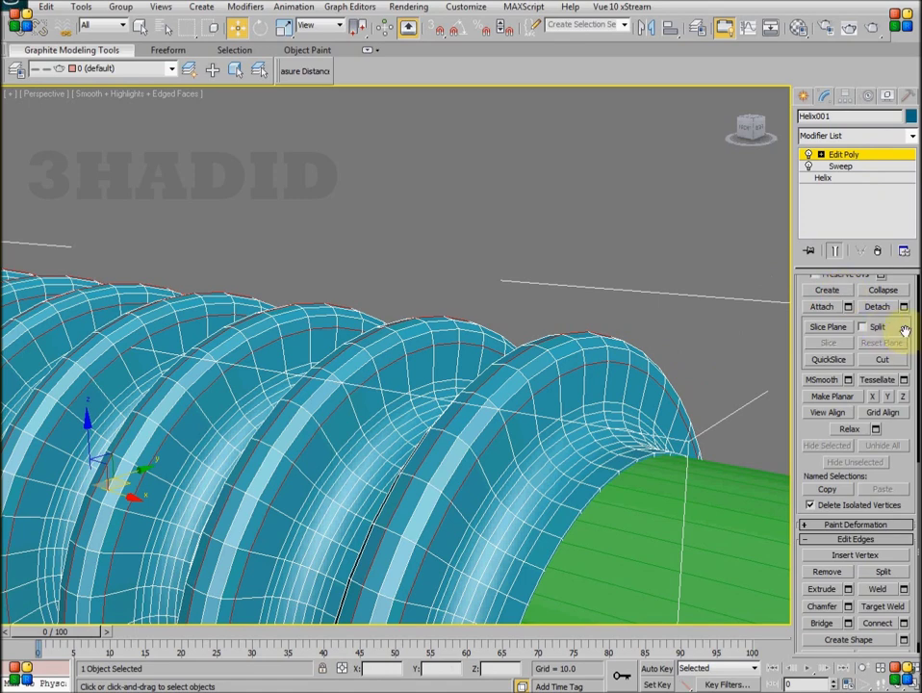
{"action": "scroll", "coordinate": [896, 332], "scroll_direction": "up", "scroll_amount": 5}
Add a Smooth modifier with Auto Smooth at threshold 30 and hide edged faces
{"action": "left_click", "coordinate": [836, 405]}
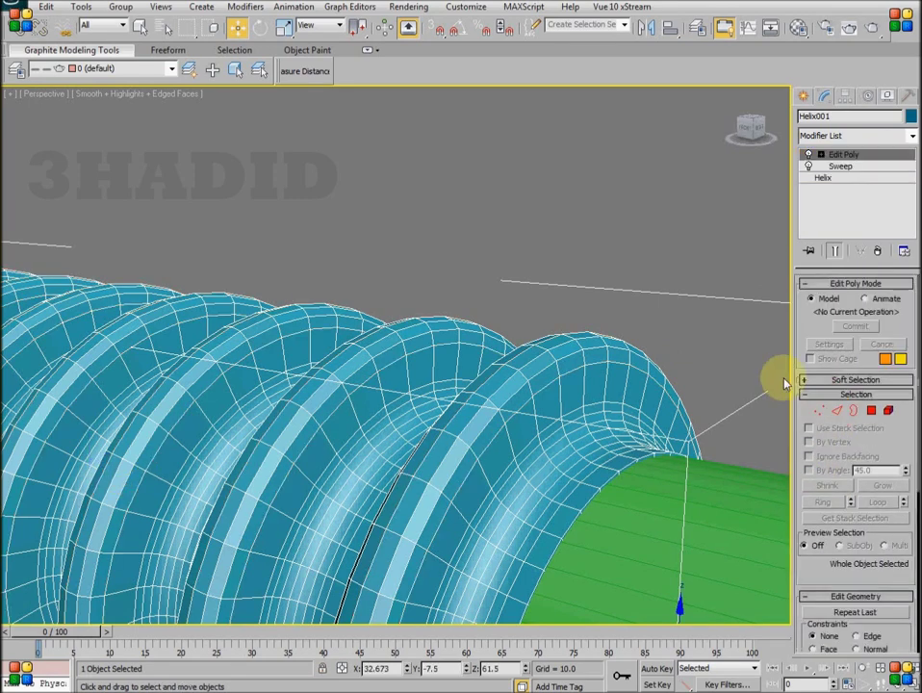
{"action": "left_click", "coordinate": [871, 140]}
{"action": "type", "text": "s"}
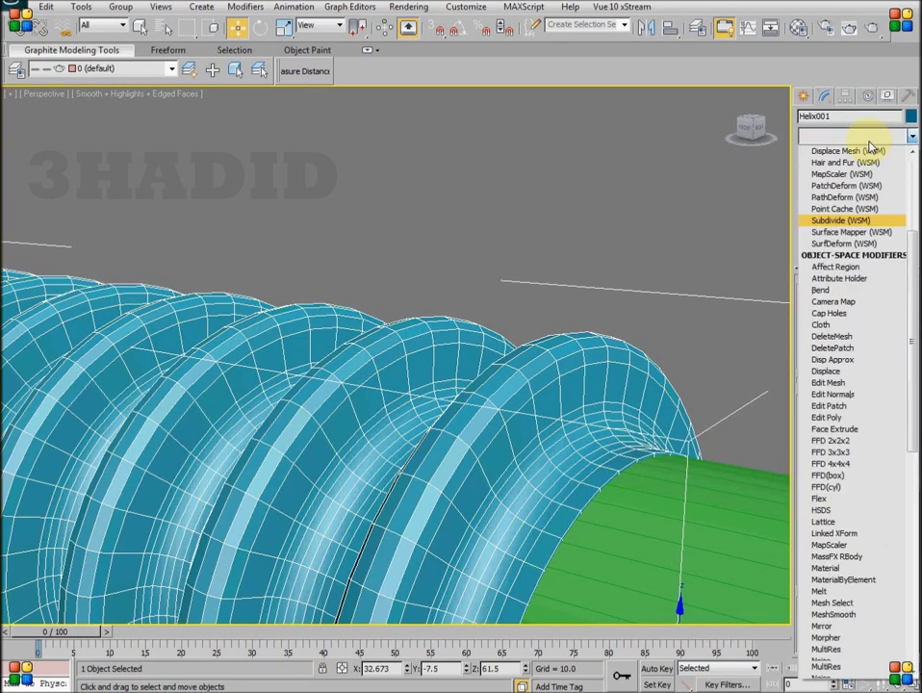
{"action": "type", "text": "mooth"}
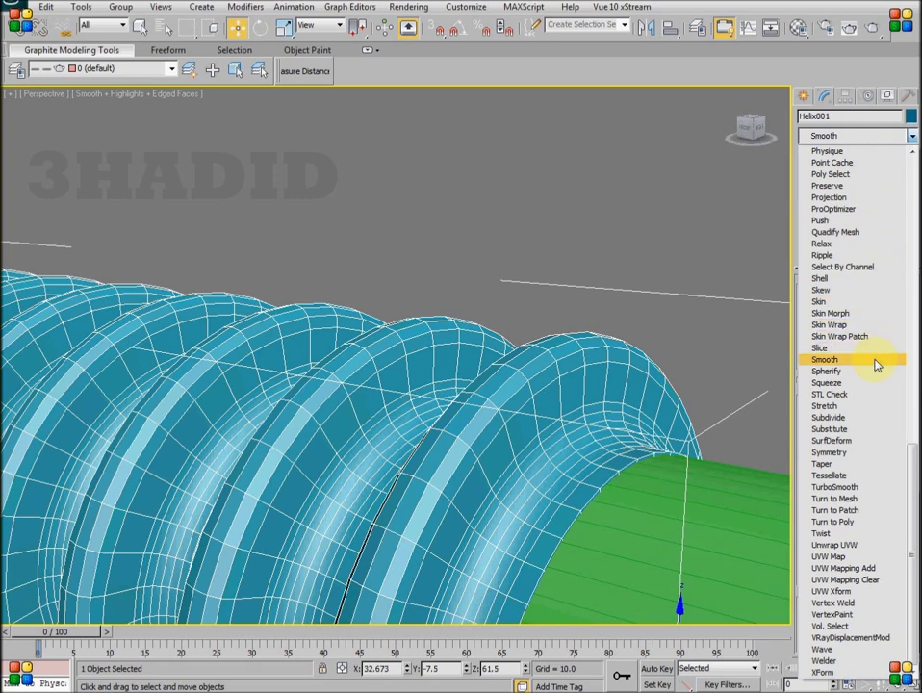
{"action": "left_click", "coordinate": [876, 363]}
{"action": "left_click", "coordinate": [808, 301]}
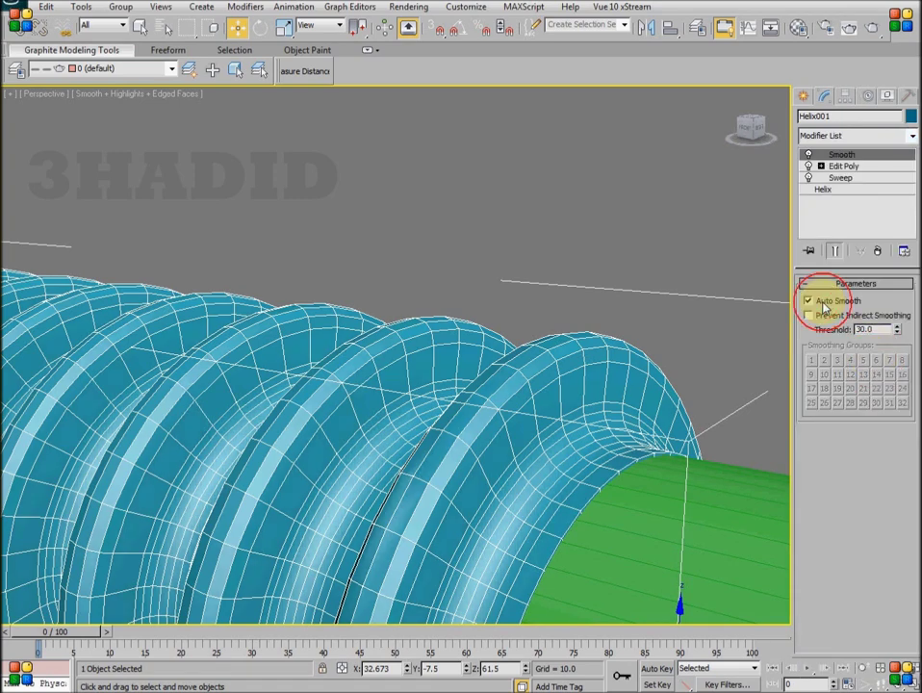
{"action": "key", "text": "F4"}
Maximize the Perspective view front-on to the worm and gear, then deselect the thread
{"action": "scroll", "coordinate": [524, 425], "scroll_direction": "up", "scroll_amount": 2}
{"action": "scroll", "coordinate": [531, 421], "scroll_direction": "up", "scroll_amount": 2}
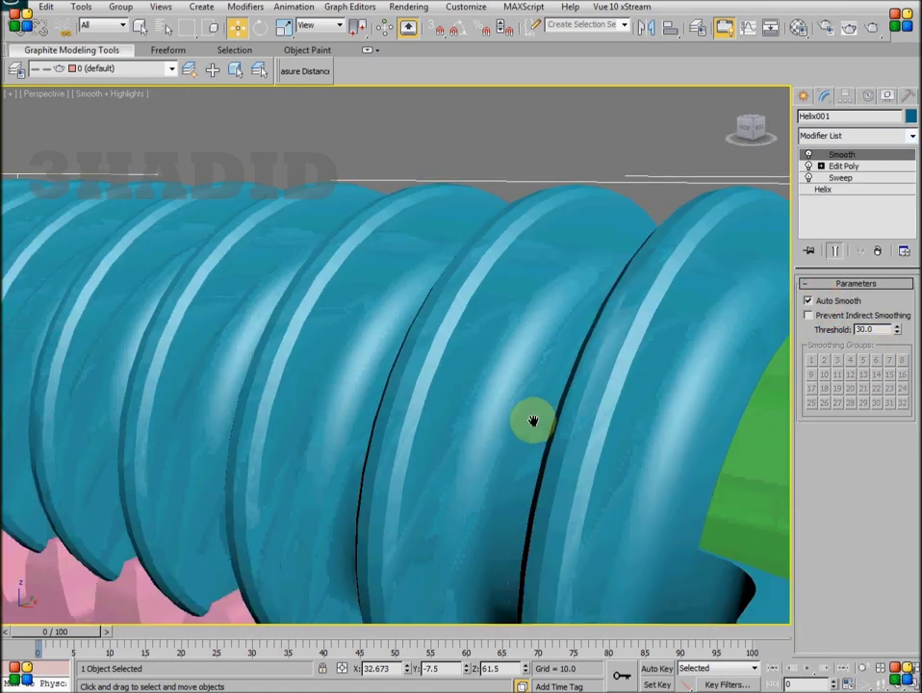
{"action": "scroll", "coordinate": [475, 437], "scroll_direction": "up", "scroll_amount": 2}
{"action": "scroll", "coordinate": [476, 438], "scroll_direction": "down", "scroll_amount": 5}
{"action": "key", "text": "alt+w"}
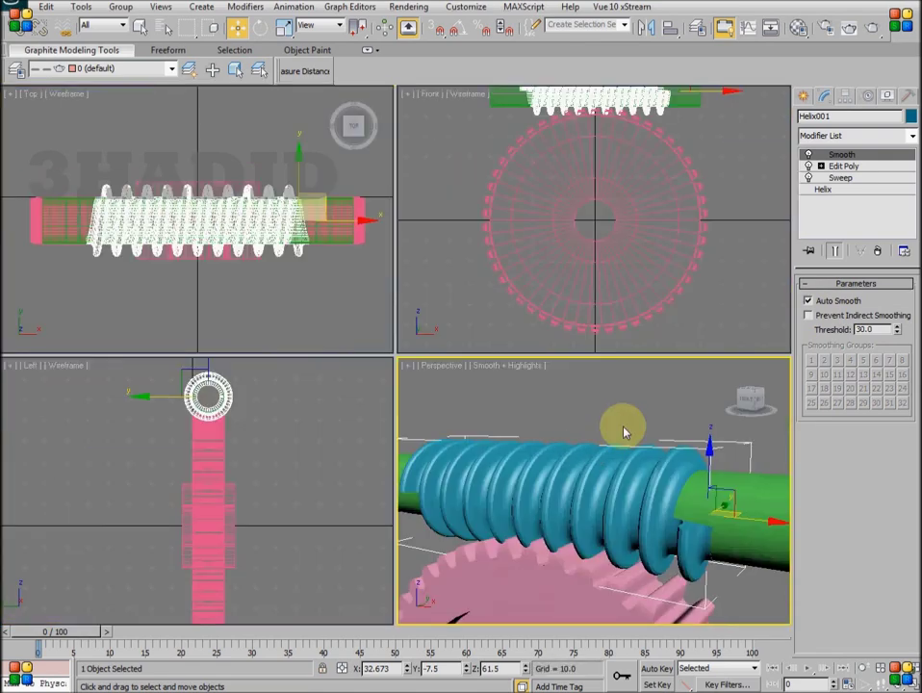
{"action": "key", "text": "alt+w"}
{"action": "mouse_move", "coordinate": [613, 419]}
{"action": "middle_mouse_down", "text": "alt"}
{"action": "mouse_move", "coordinate": [578, 401]}
{"action": "mouse_move", "coordinate": [582, 469]}
{"action": "mouse_move", "coordinate": [569, 387]}
{"action": "middle_mouse_up", "text": "alt"}
{"action": "left_click", "coordinate": [640, 314]}
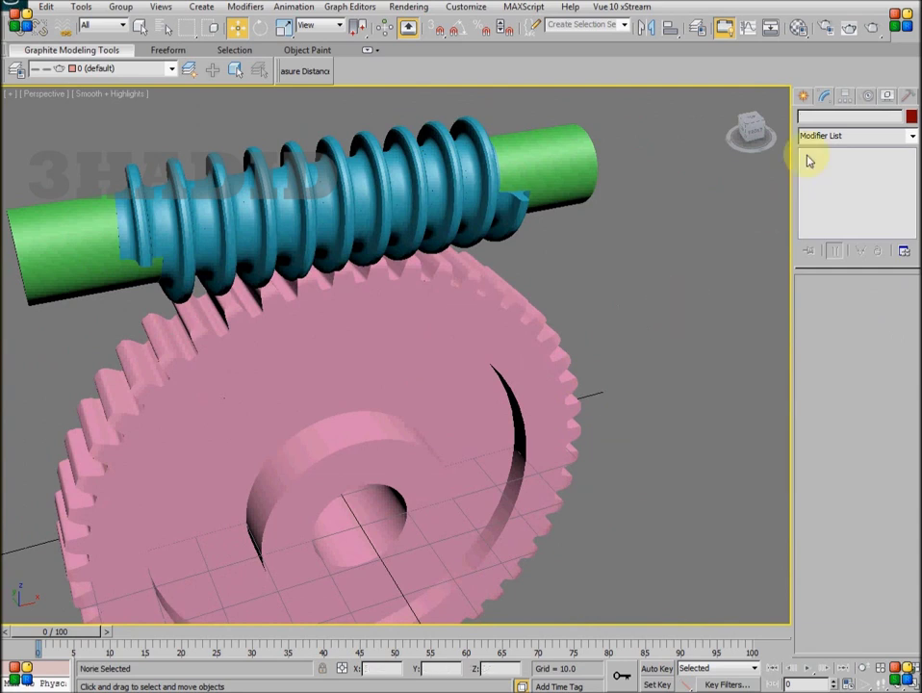
Create two Dummy helpers beside the gear, Dummy002 below Dummy001
{"action": "left_click", "coordinate": [806, 97]}
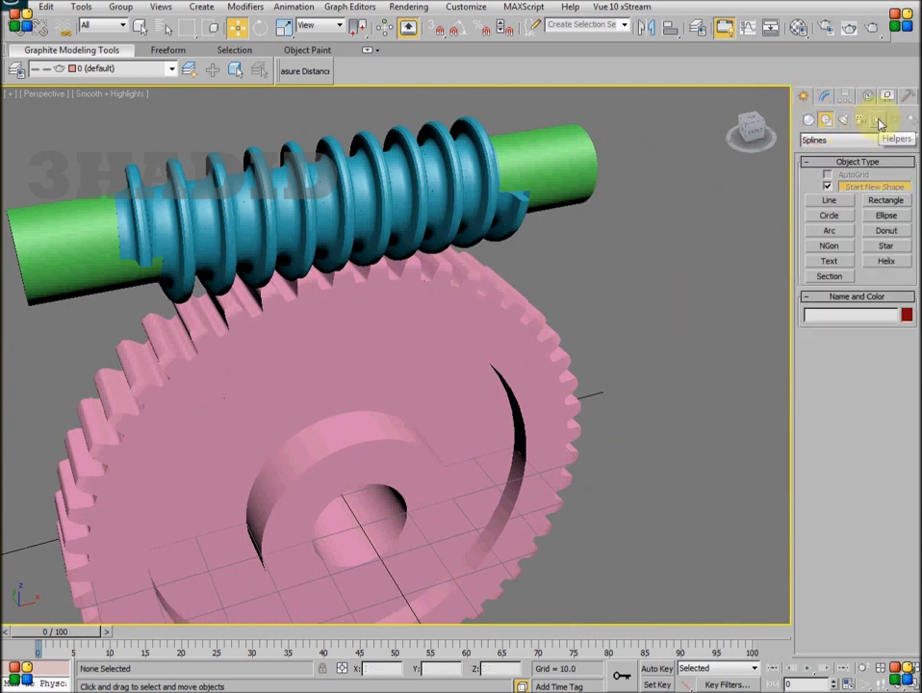
{"action": "left_click", "coordinate": [877, 120]}
{"action": "left_click", "coordinate": [828, 189]}
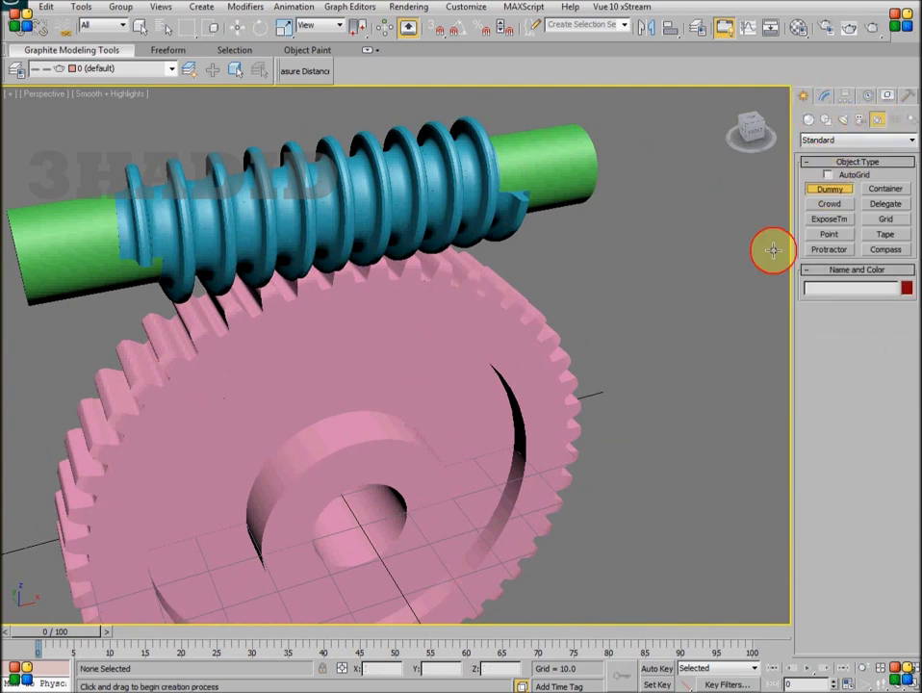
{"action": "left_click_drag", "start_coordinate": [633, 384], "coordinate": [723, 420]}
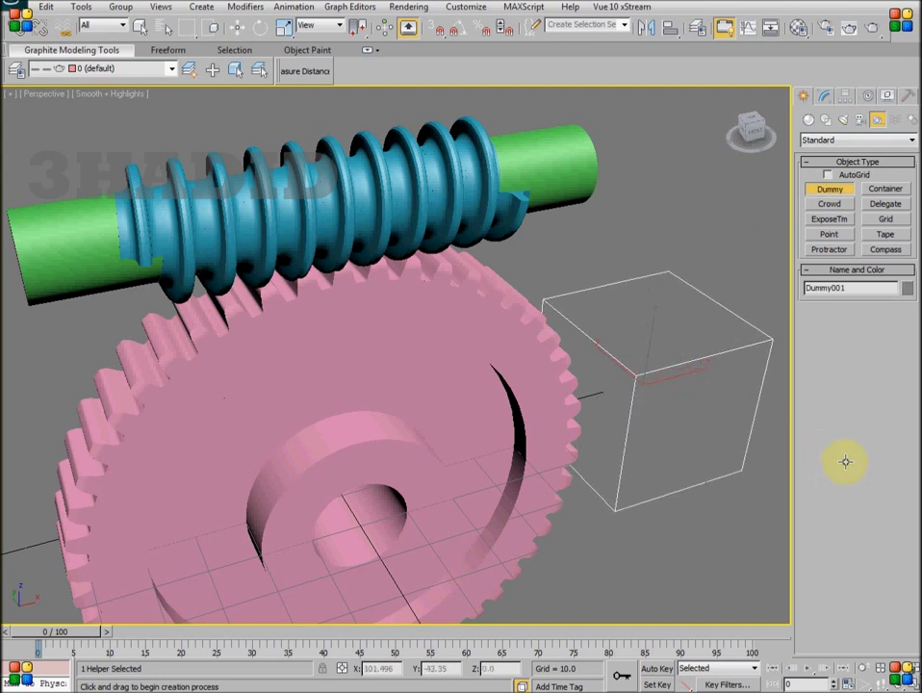
{"action": "right_click", "coordinate": [610, 378]}
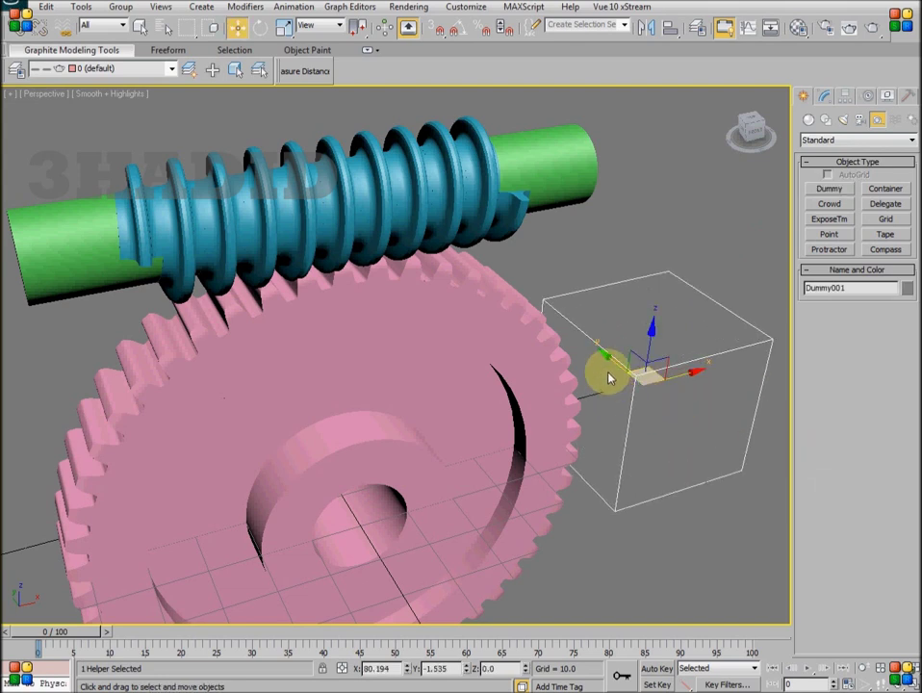
{"action": "middle_click_drag", "start_coordinate": [650, 379], "coordinate": [556, 347]}
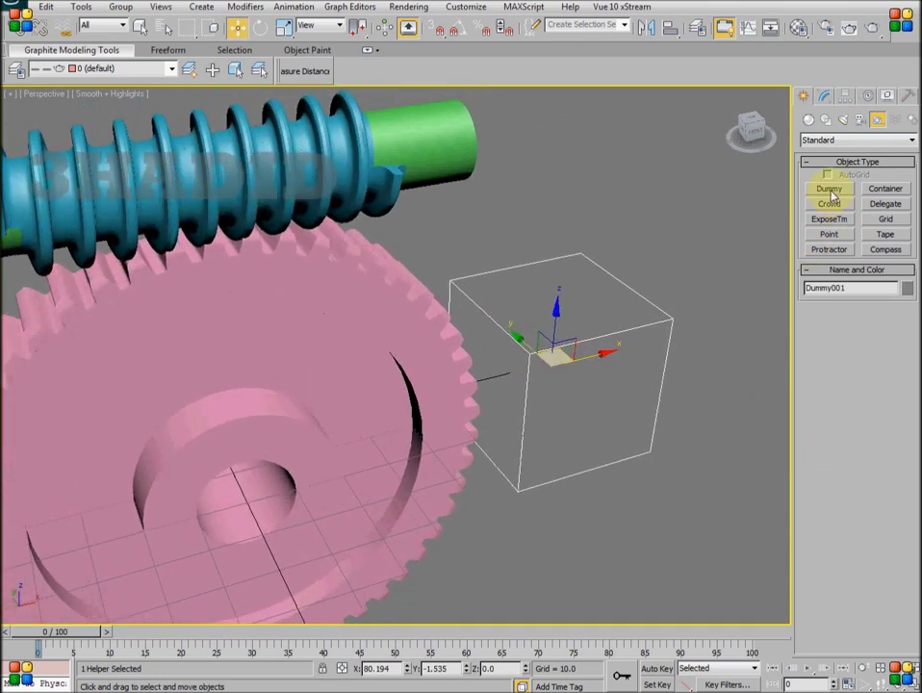
{"action": "left_click", "coordinate": [829, 190]}
{"action": "left_click", "coordinate": [646, 546]}
{"action": "left_click_drag", "start_coordinate": [822, 549], "coordinate": [724, 373]}
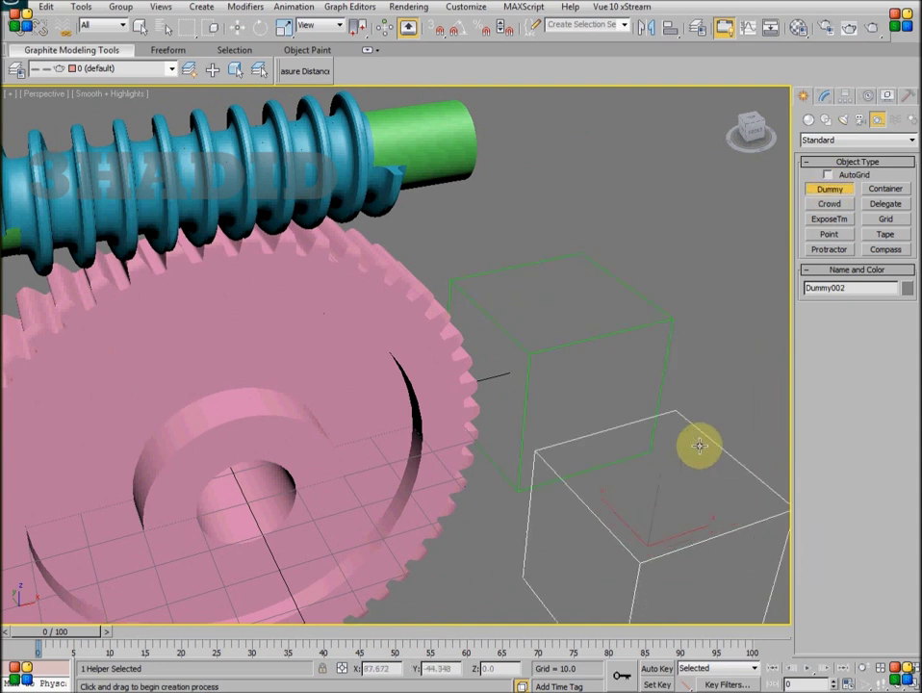
{"action": "right_click", "coordinate": [724, 373]}
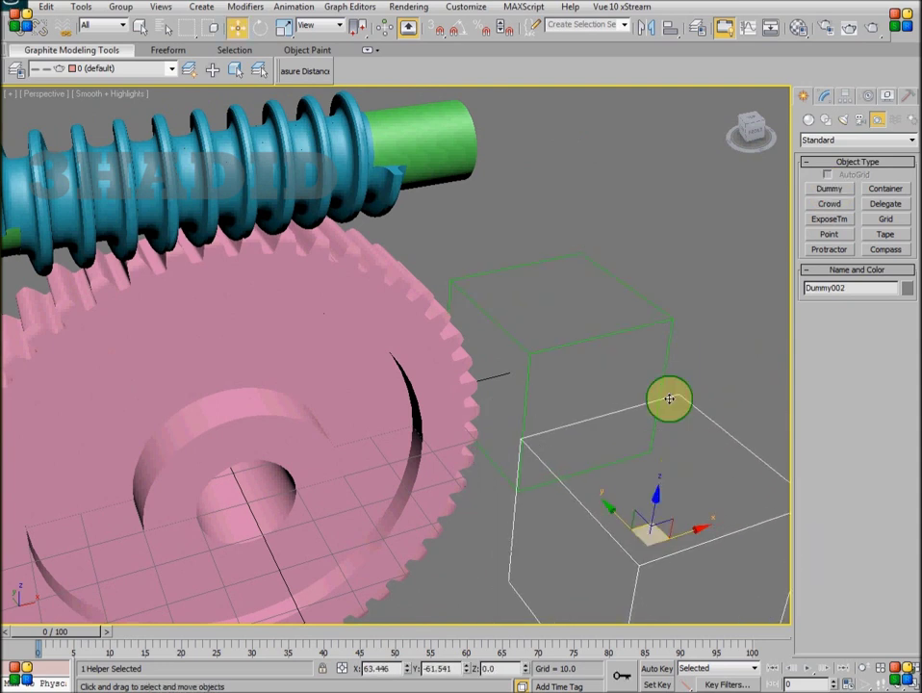
Centre the selected dummy on the pink gear
{"action": "left_click", "coordinate": [671, 32]}
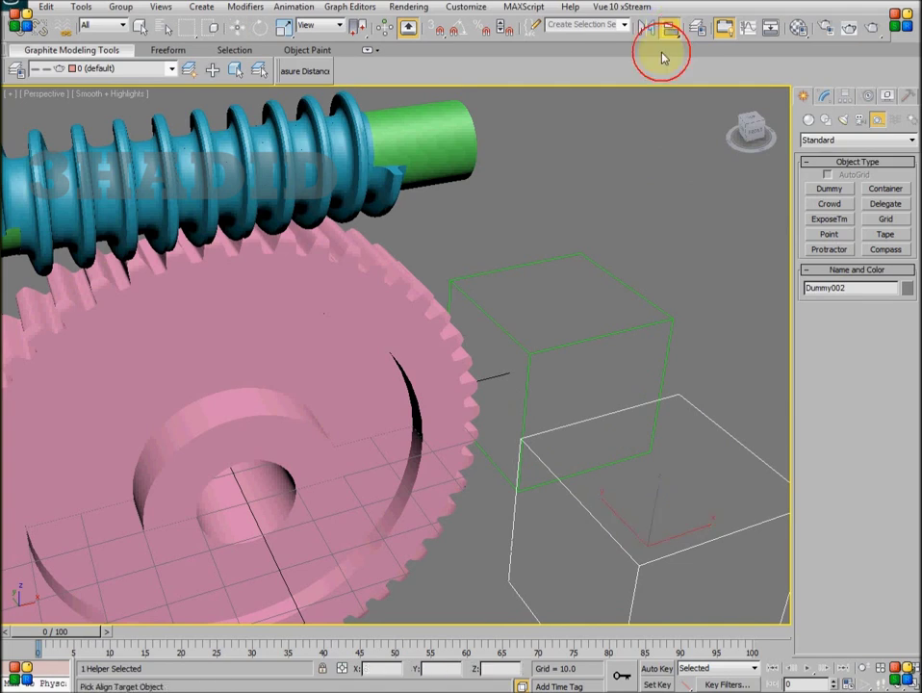
{"action": "left_click", "coordinate": [378, 291]}
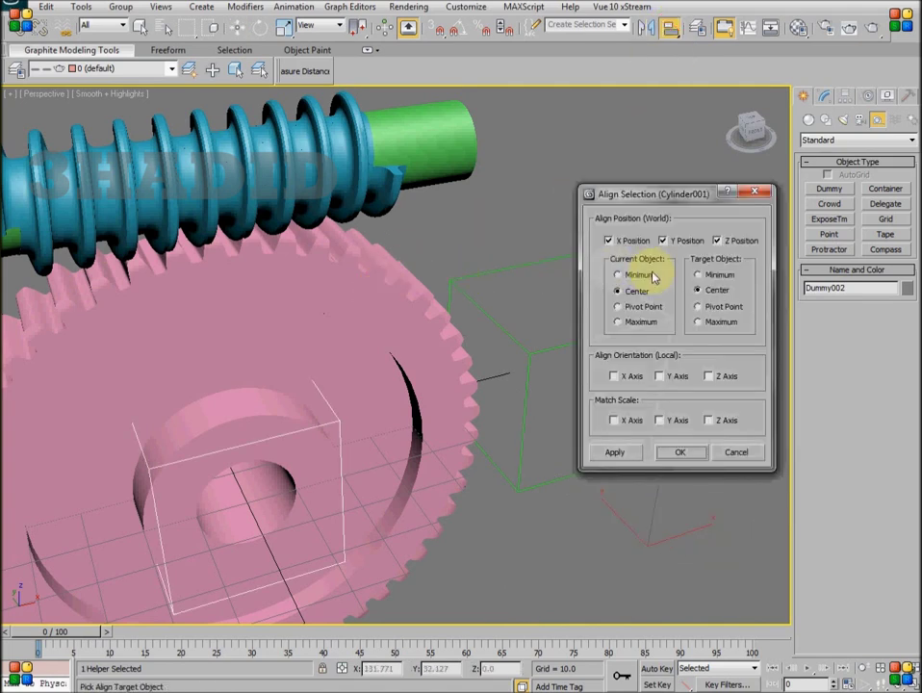
{"action": "left_click", "coordinate": [670, 458]}
Centre the other dummy on the green worm shaft, then deselect it
{"action": "left_click", "coordinate": [599, 337]}
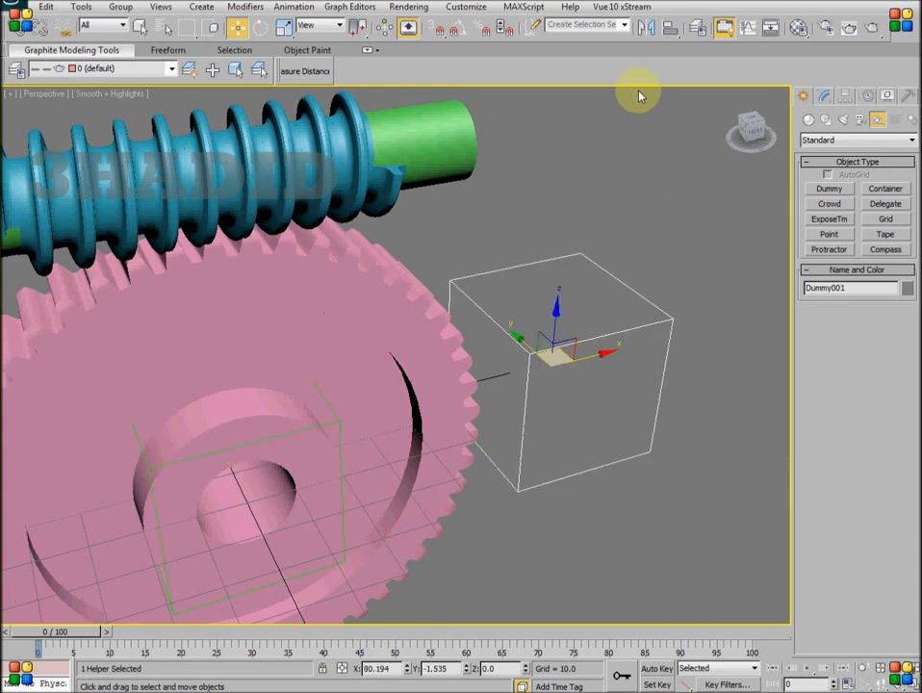
{"action": "left_click", "coordinate": [679, 36]}
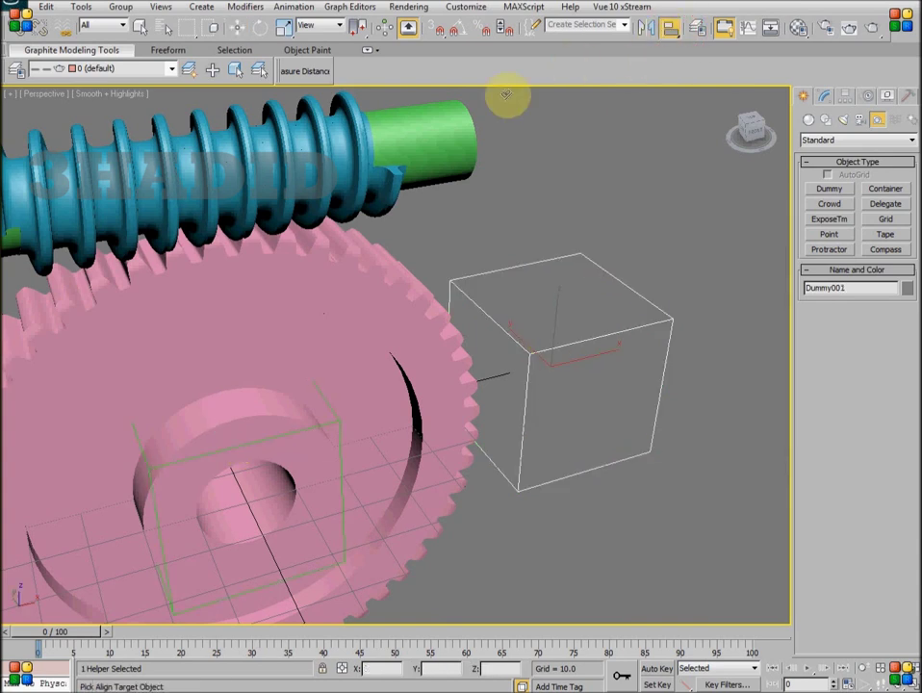
{"action": "left_click", "coordinate": [463, 136]}
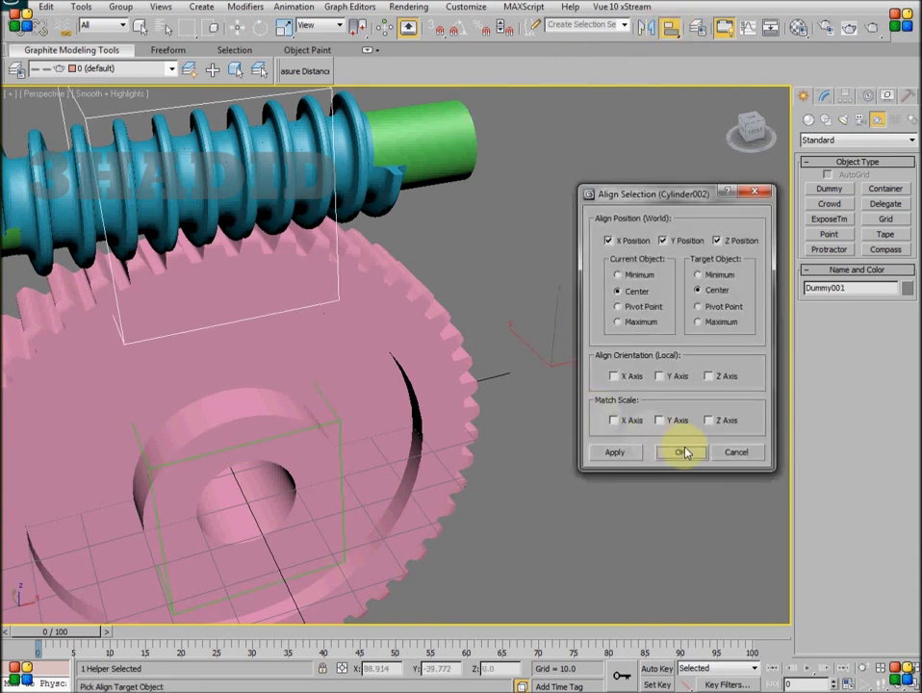
{"action": "left_click", "coordinate": [681, 452]}
{"action": "mouse_move", "coordinate": [537, 385]}
{"action": "middle_mouse_down", "text": "alt"}
{"action": "mouse_move", "coordinate": [556, 460]}
{"action": "mouse_move", "coordinate": [512, 442]}
{"action": "middle_mouse_up", "text": "alt"}
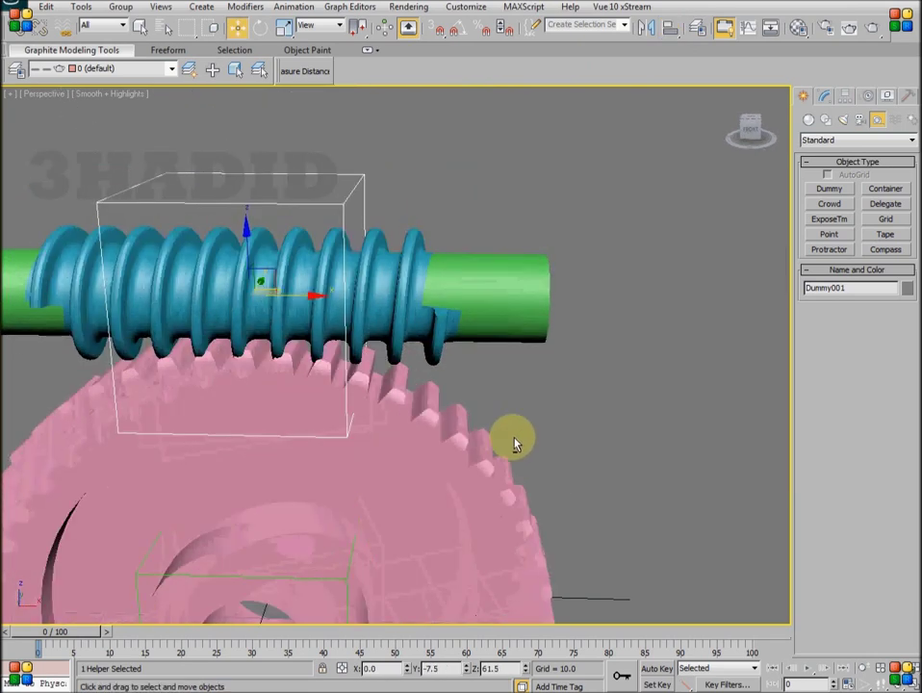
{"action": "left_click", "coordinate": [472, 215]}
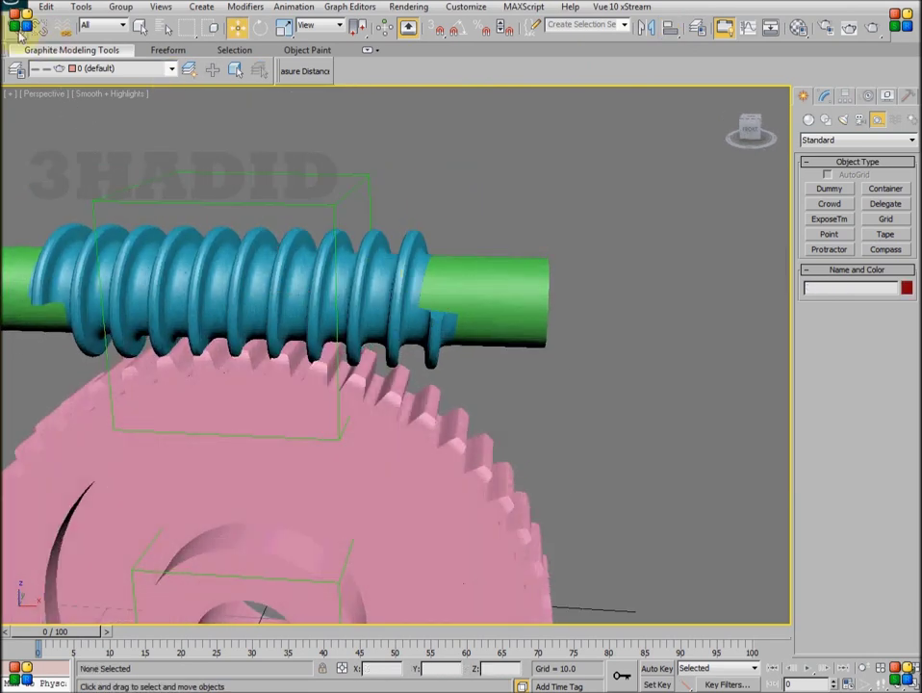
Link the blue Helix001 thread as a child of the green worm shaft cylinder
{"action": "scroll", "coordinate": [263, 209], "scroll_direction": "up", "scroll_amount": 3}
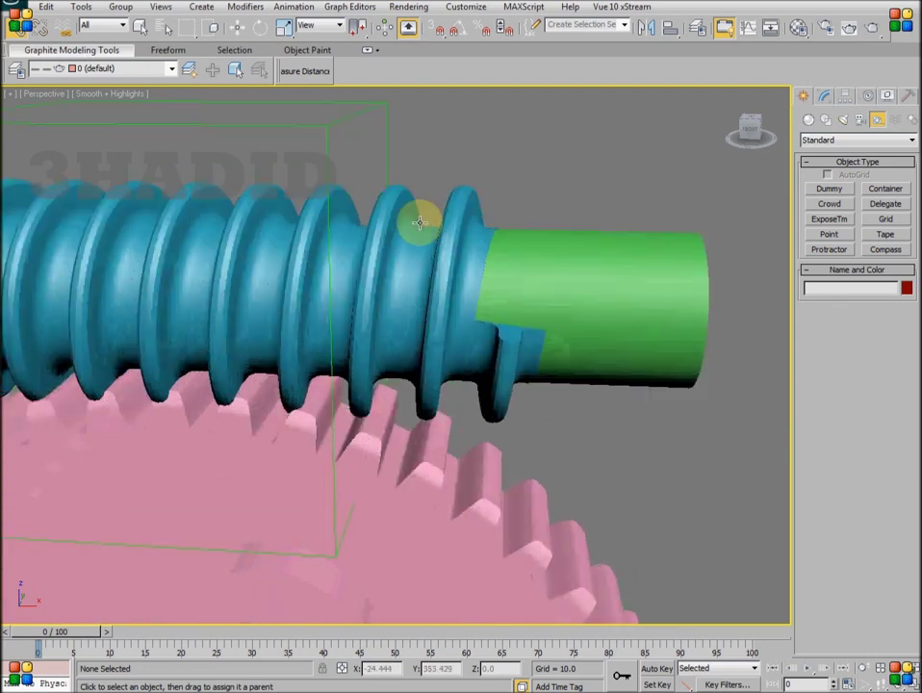
{"action": "left_click", "coordinate": [459, 199]}
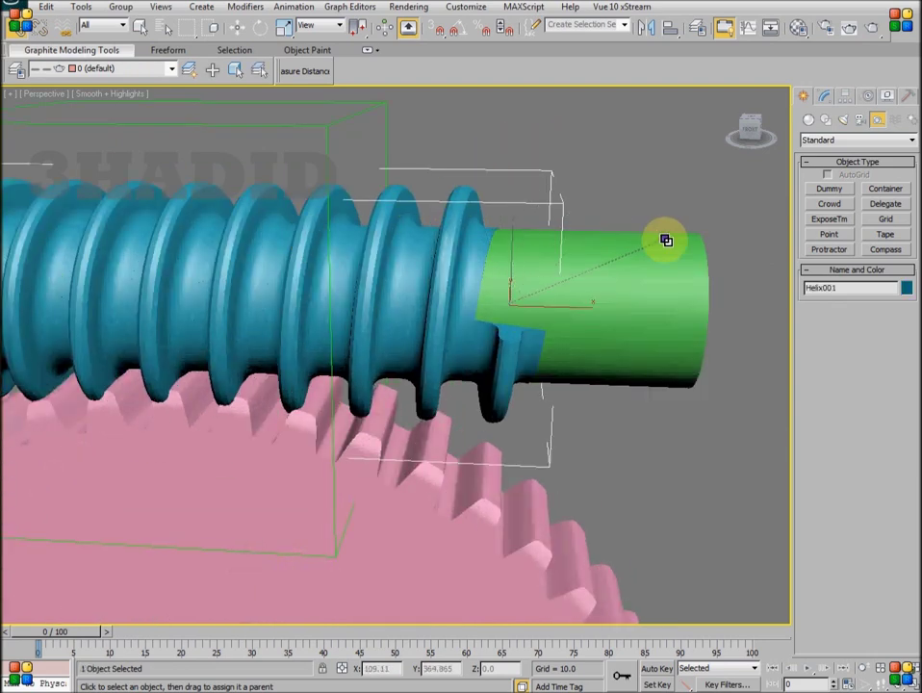
{"action": "mouse_move", "coordinate": [476, 349]}
{"action": "middle_mouse_down"}
{"action": "mouse_move", "coordinate": [547, 349]}
{"action": "mouse_move", "coordinate": [525, 398]}
{"action": "mouse_move", "coordinate": [443, 302]}
{"action": "middle_mouse_up"}
{"action": "left_click", "coordinate": [566, 185]}
{"action": "scroll", "coordinate": [510, 346], "scroll_direction": "down", "scroll_amount": 4}
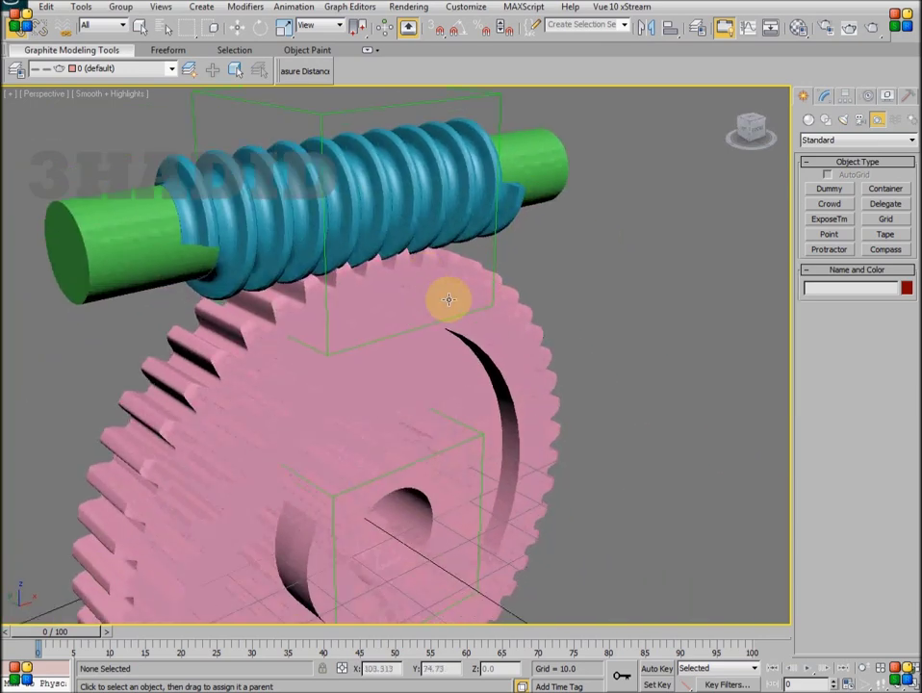
{"action": "left_click", "coordinate": [236, 26]}
Start wiring parameters from the gear dummy Dummy002's Y Rotation
{"action": "left_click_drag", "start_coordinate": [474, 434], "coordinate": [477, 435]}
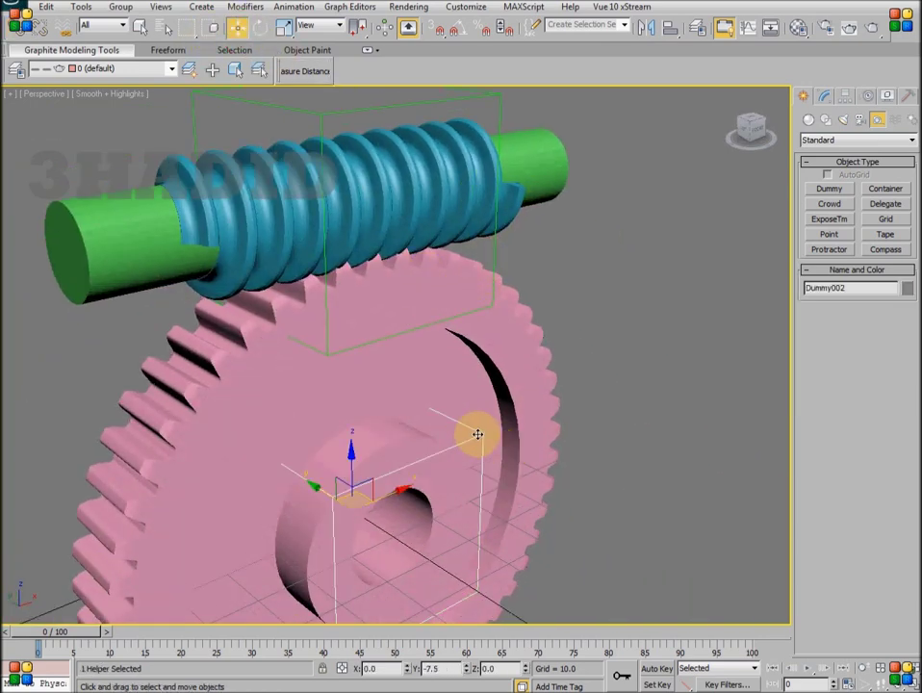
{"action": "right_click", "coordinate": [567, 310]}
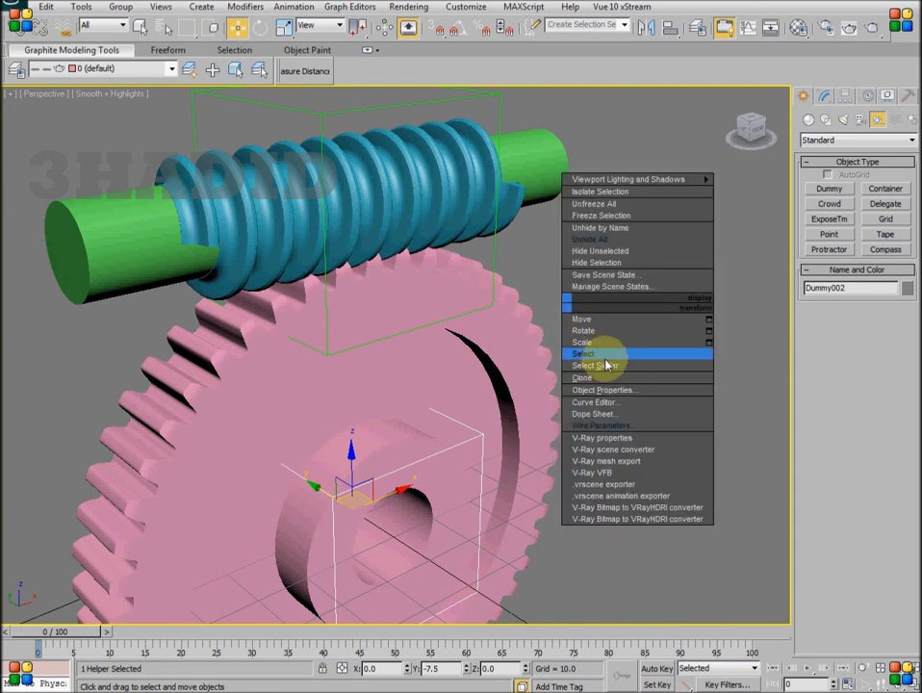
{"action": "left_click", "coordinate": [608, 425]}
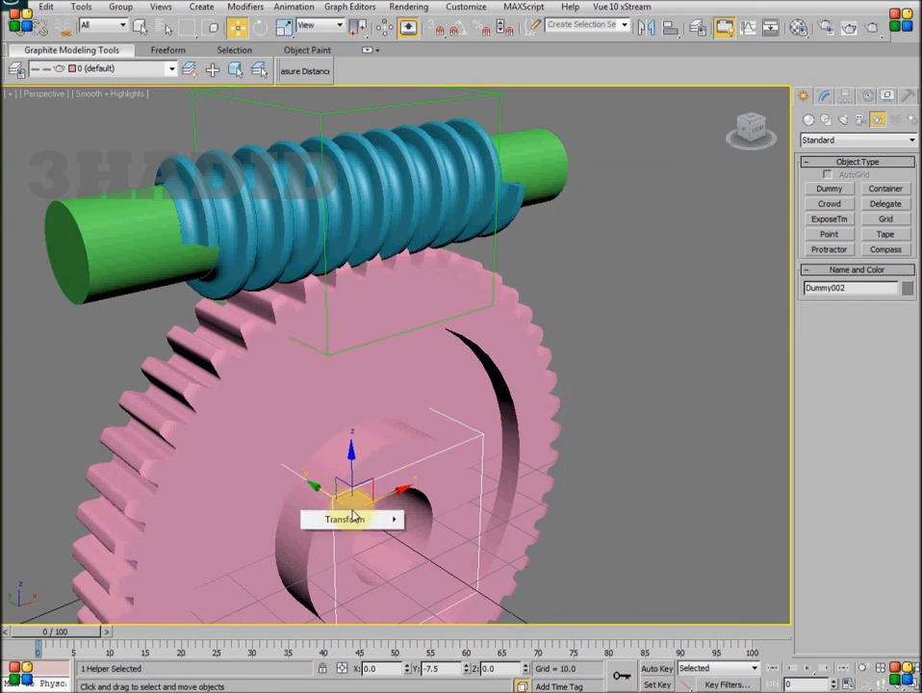
{"action": "left_click", "coordinate": [348, 521]}
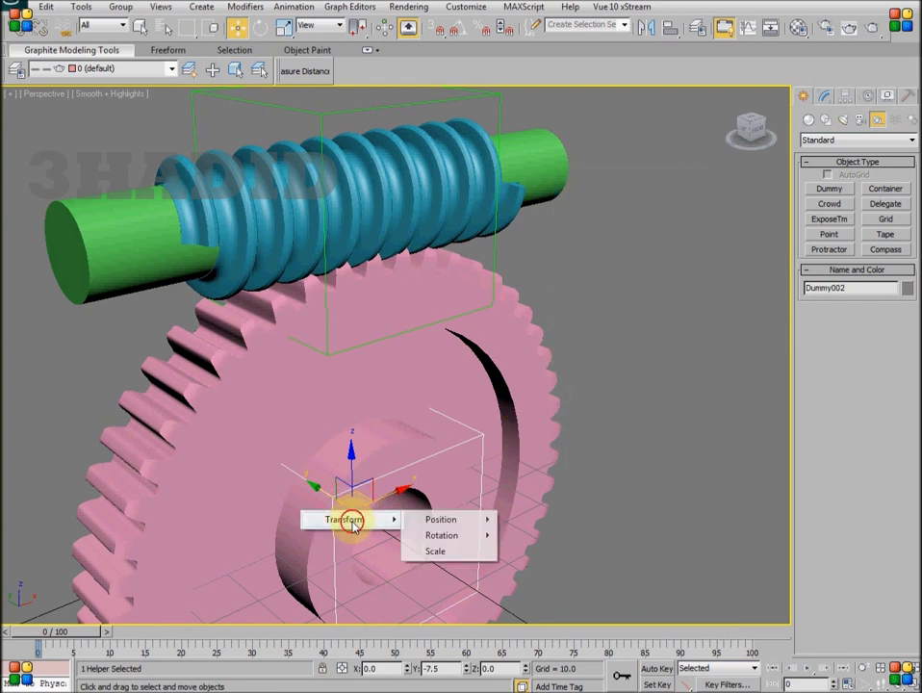
{"action": "left_click", "coordinate": [443, 535]}
{"action": "left_click", "coordinate": [539, 552]}
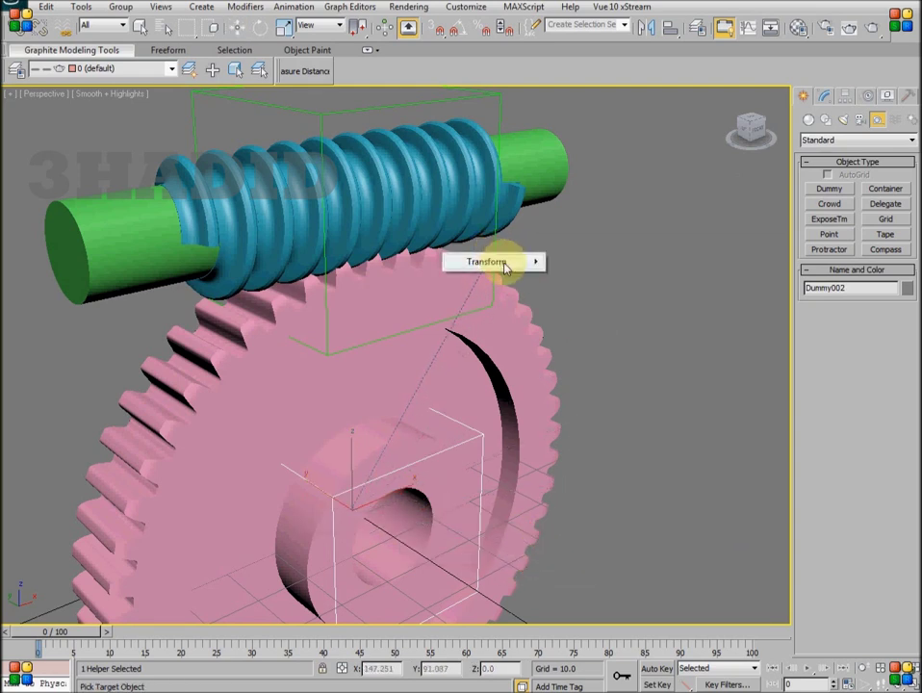
Target Dummy001's X Rotation, with the gear dummy driving the shaft dummy
{"action": "left_click", "coordinate": [504, 264]}
{"action": "left_click", "coordinate": [597, 279]}
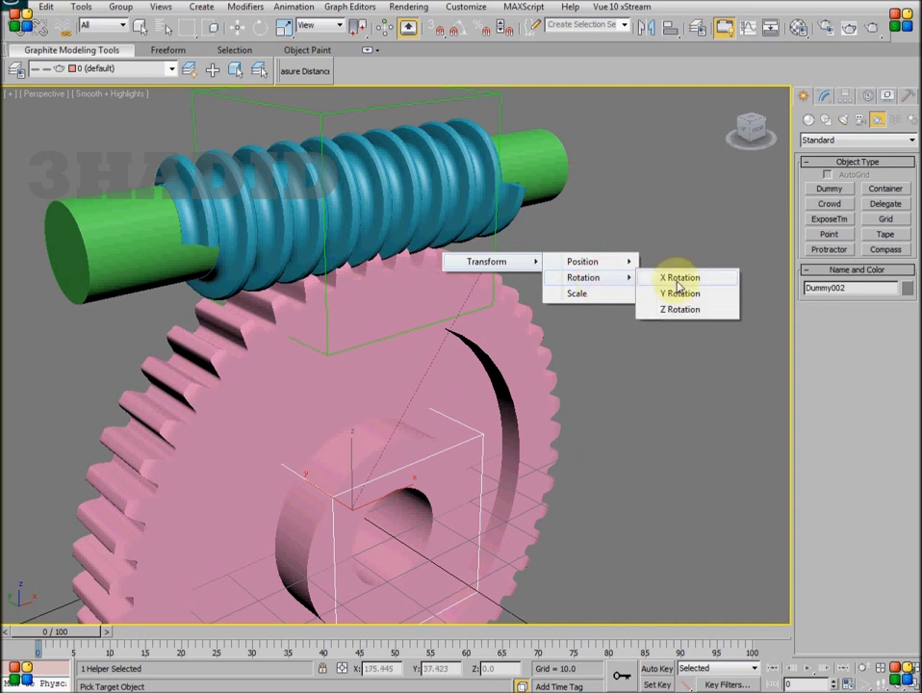
{"action": "left_click", "coordinate": [681, 279]}
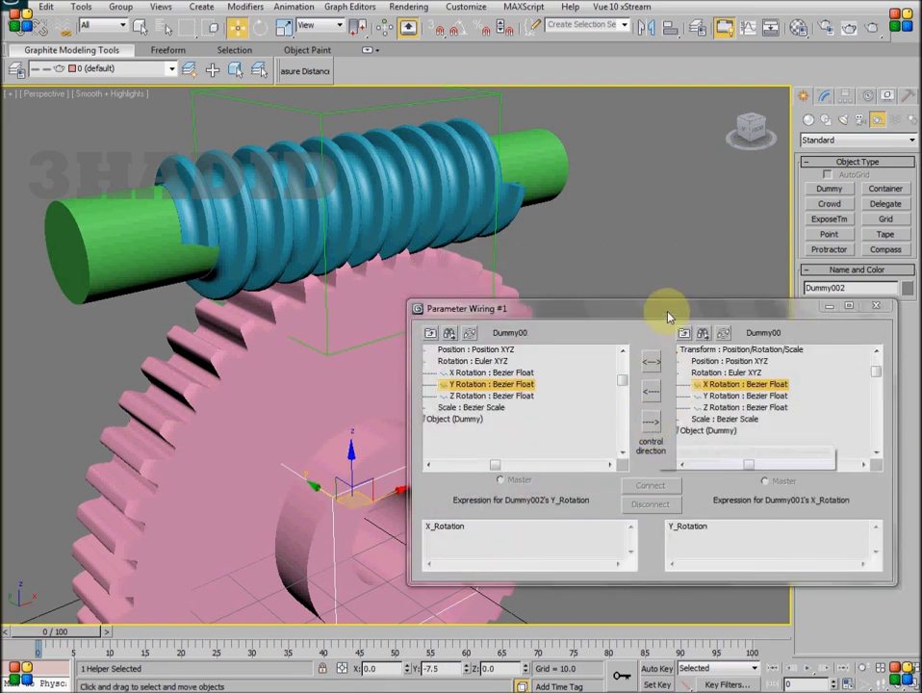
{"action": "left_click_drag", "start_coordinate": [668, 316], "coordinate": [614, 259]}
{"action": "left_click", "coordinate": [598, 370]}
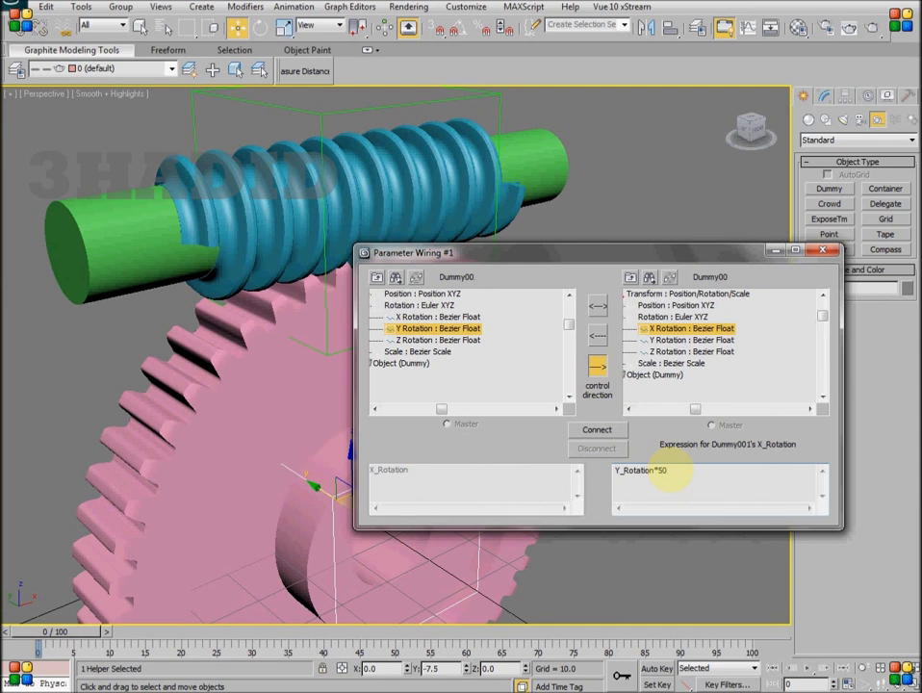
Connect the rotation wire, then rotate Dummy002 to confirm it spins the shaft dummy
{"action": "left_click", "coordinate": [610, 432]}
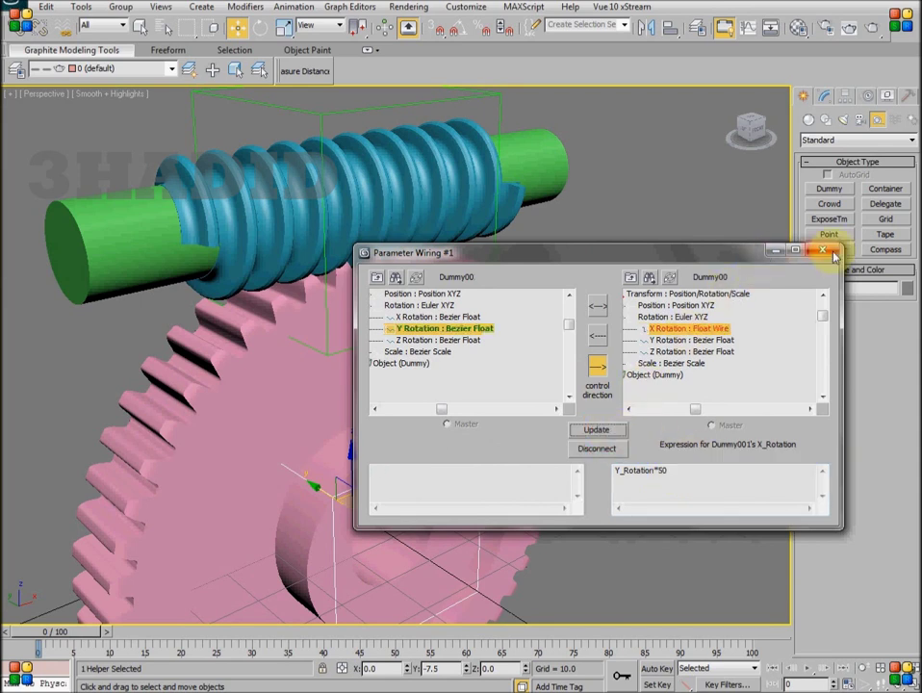
{"action": "left_click", "coordinate": [824, 252]}
{"action": "left_click", "coordinate": [260, 29]}
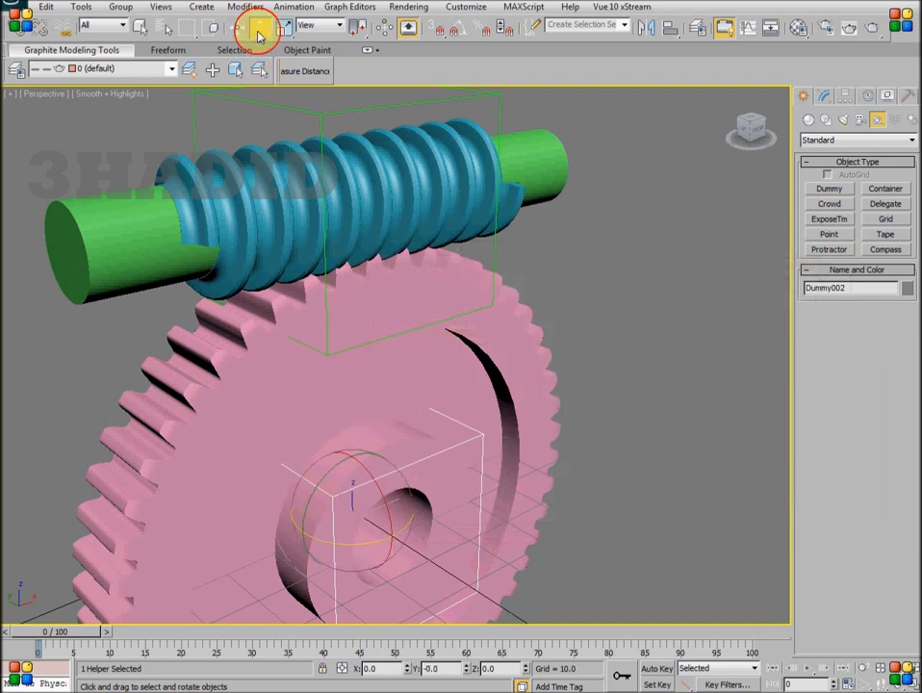
{"action": "left_click_drag", "start_coordinate": [322, 479], "coordinate": [350, 447]}
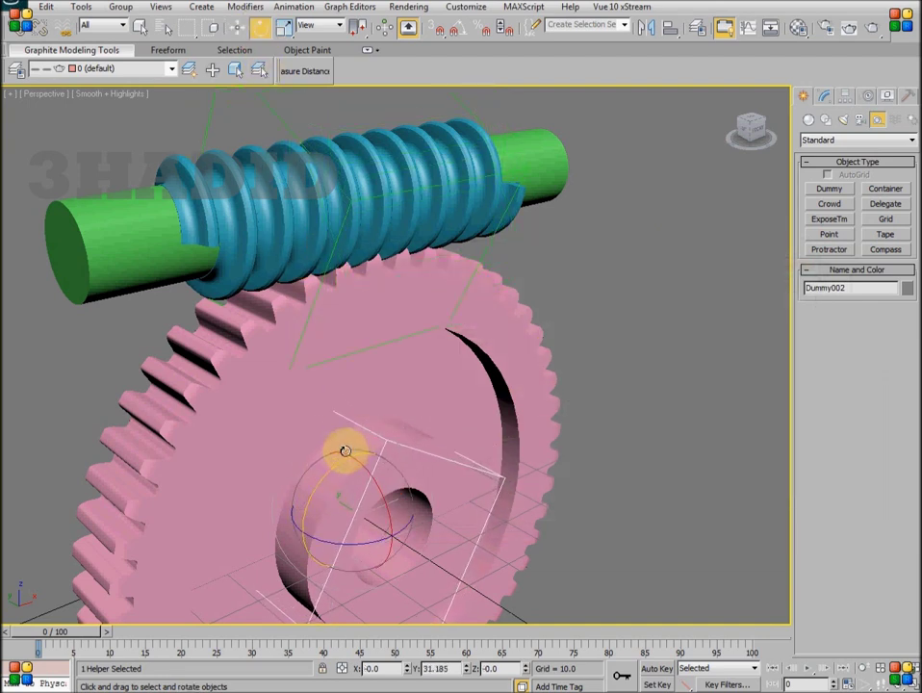
{"action": "left_click", "coordinate": [566, 237]}
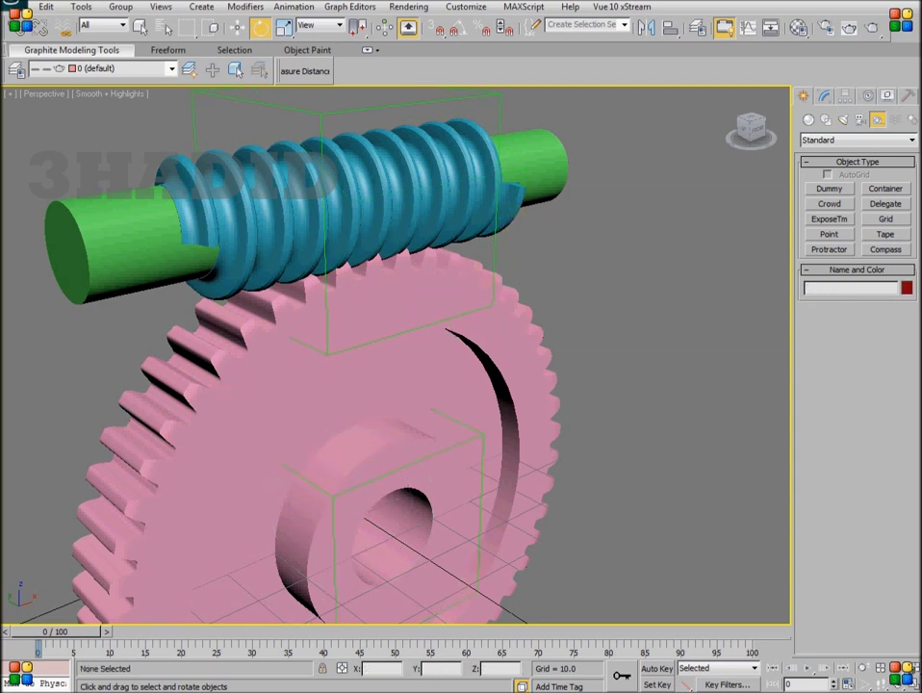
Link the green shaft Cylinder002 as a child of the worm's dummy Dummy001
{"action": "left_click", "coordinate": [18, 29]}
{"action": "scroll", "coordinate": [478, 392], "scroll_direction": "up", "scroll_amount": 2}
{"action": "scroll", "coordinate": [464, 470], "scroll_direction": "up", "scroll_amount": 3}
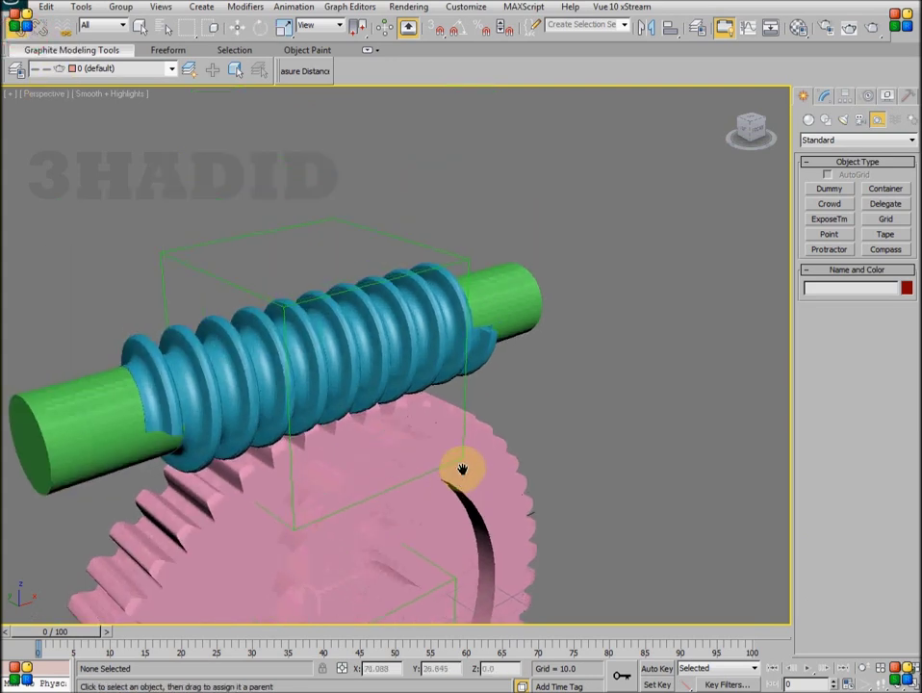
{"action": "scroll", "coordinate": [511, 458], "scroll_direction": "up", "scroll_amount": 3}
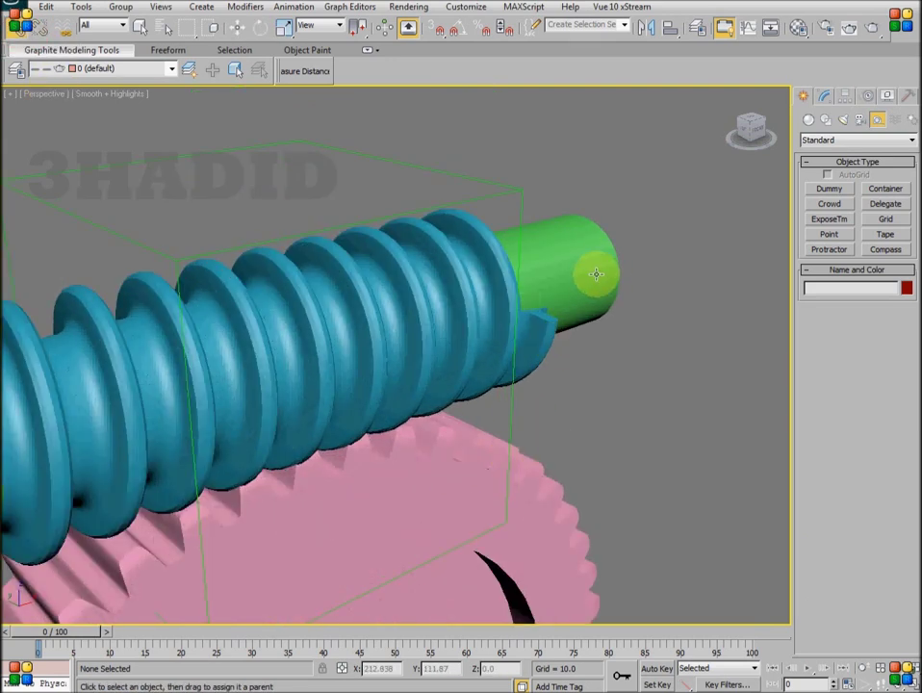
{"action": "left_click_drag", "start_coordinate": [589, 271], "coordinate": [594, 273]}
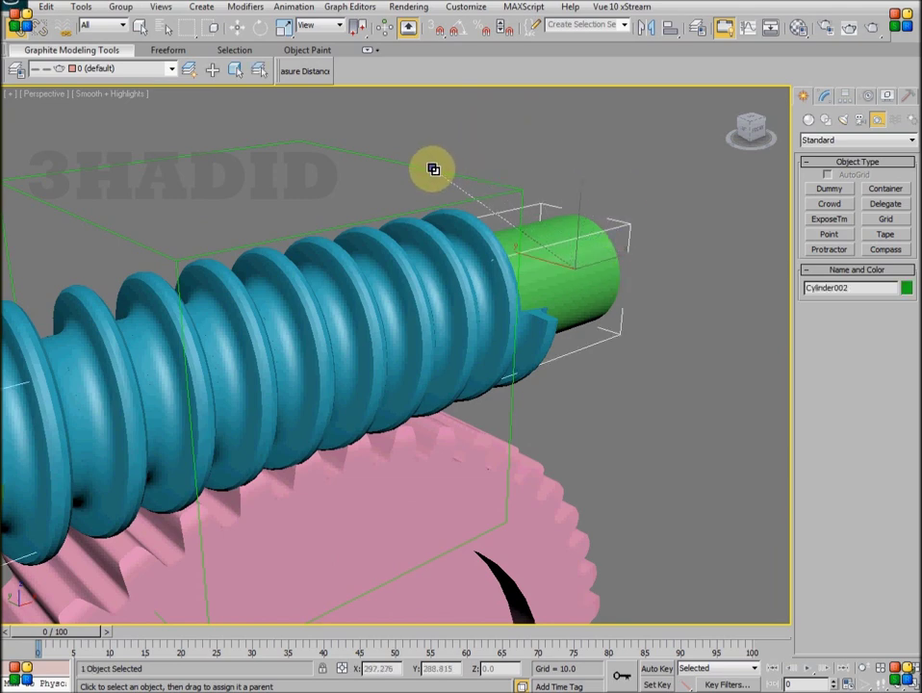
{"action": "left_click_drag", "start_coordinate": [433, 170], "coordinate": [521, 494]}
{"action": "scroll", "coordinate": [521, 494], "scroll_direction": "up", "scroll_amount": 3}
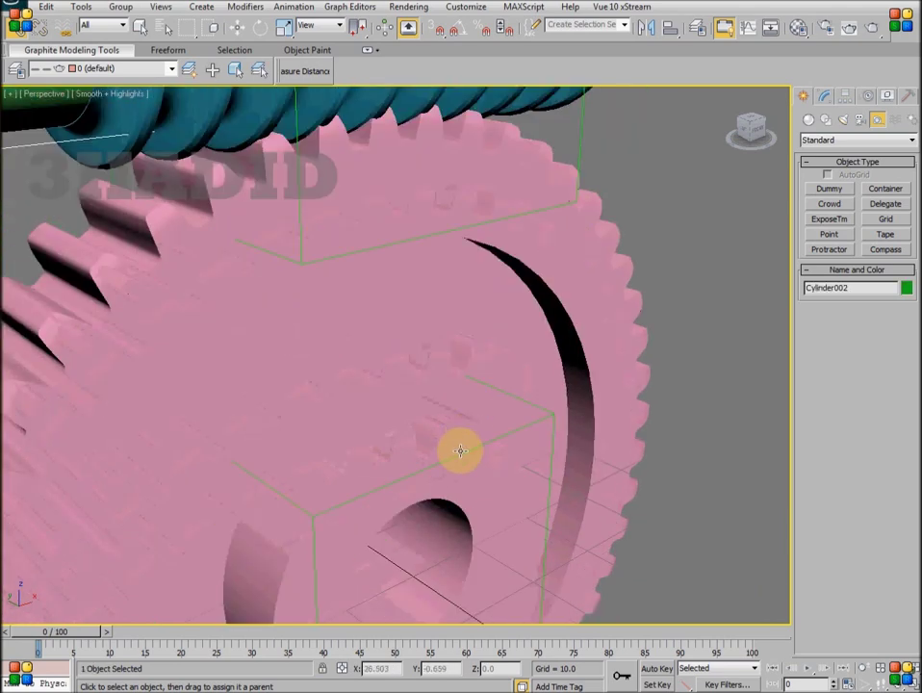
{"action": "scroll", "coordinate": [508, 435], "scroll_direction": "down", "scroll_amount": 3}
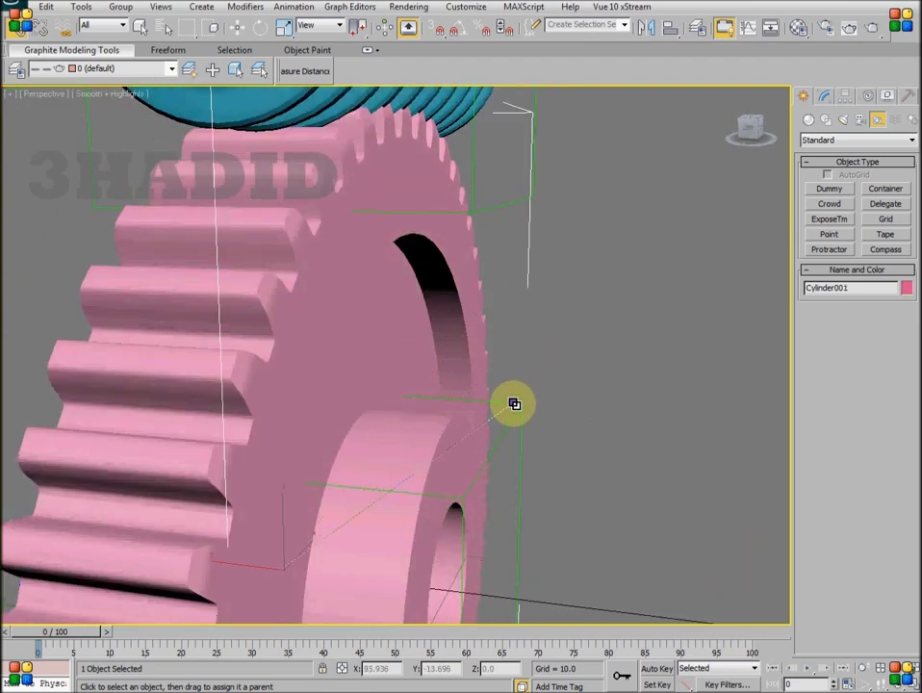
{"action": "scroll", "coordinate": [568, 390], "scroll_direction": "down", "scroll_amount": 3}
{"action": "scroll", "coordinate": [539, 405], "scroll_direction": "down", "scroll_amount": 3}
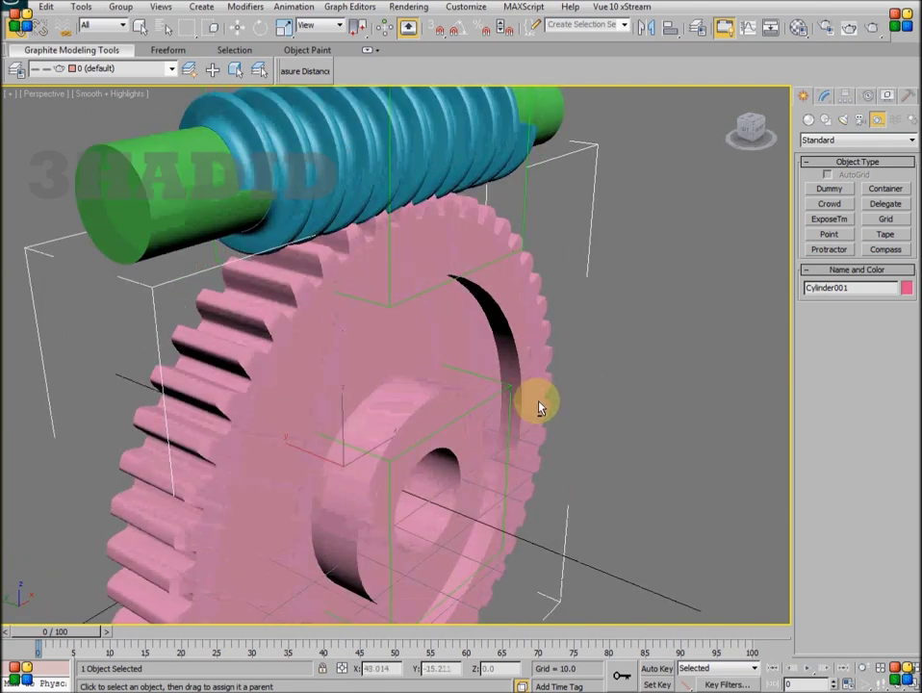
{"action": "scroll", "coordinate": [577, 402], "scroll_direction": "down", "scroll_amount": 2}
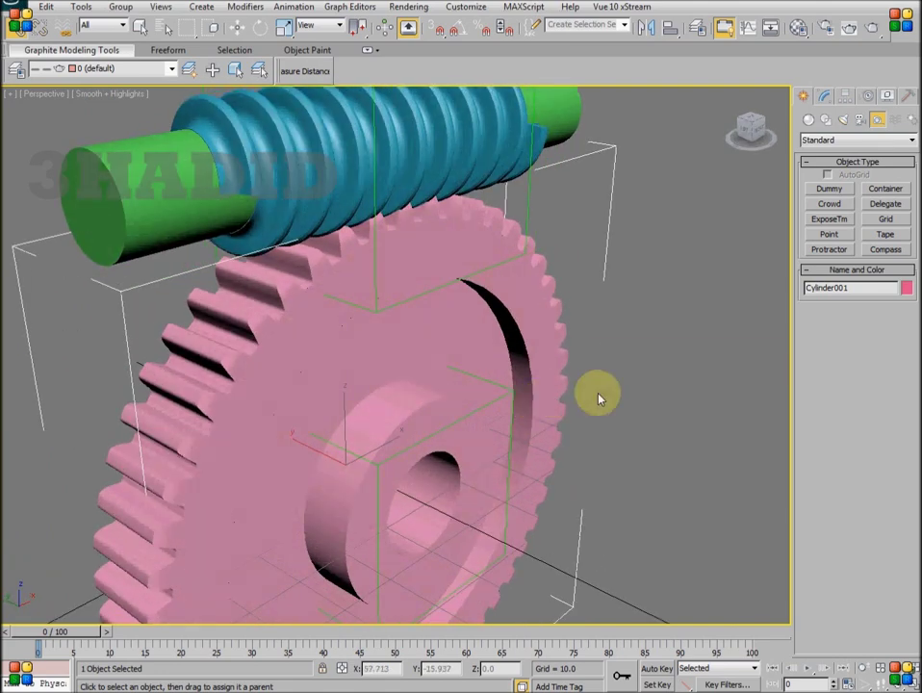
Select the blue Helix001 thread and maximize the Front viewport
{"action": "left_click", "coordinate": [255, 29]}
{"action": "left_click", "coordinate": [501, 395]}
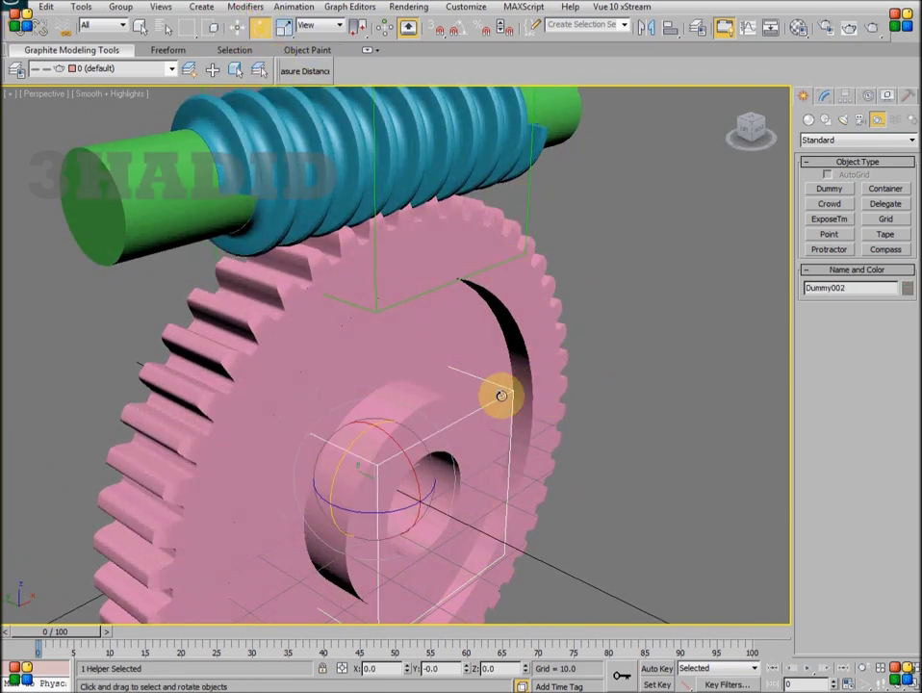
{"action": "middle_click_drag", "start_coordinate": [352, 442], "coordinate": [397, 419], "text": "alt"}
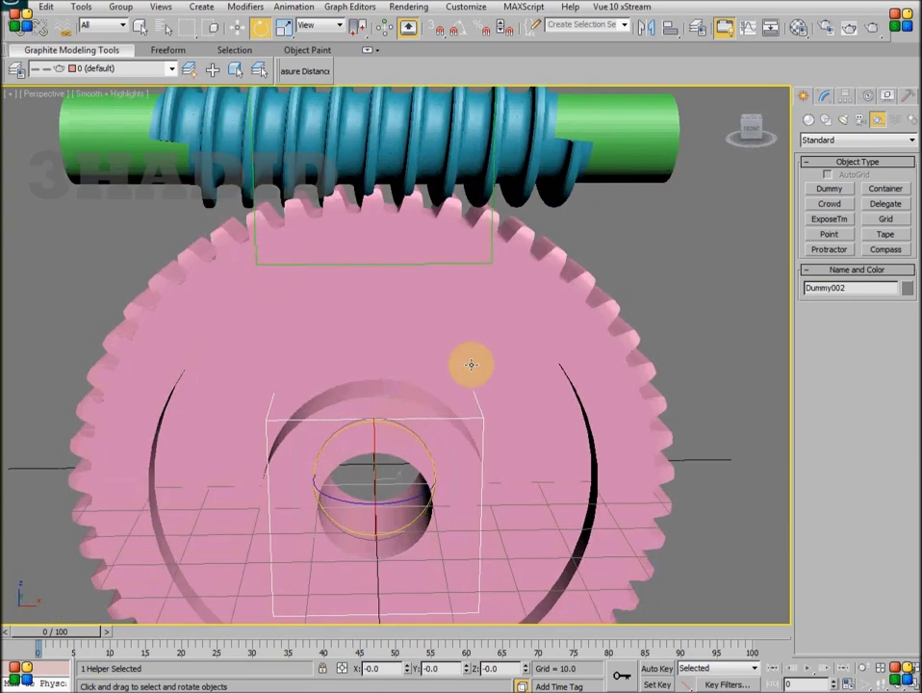
{"action": "middle_click_drag", "start_coordinate": [469, 363], "coordinate": [485, 407]}
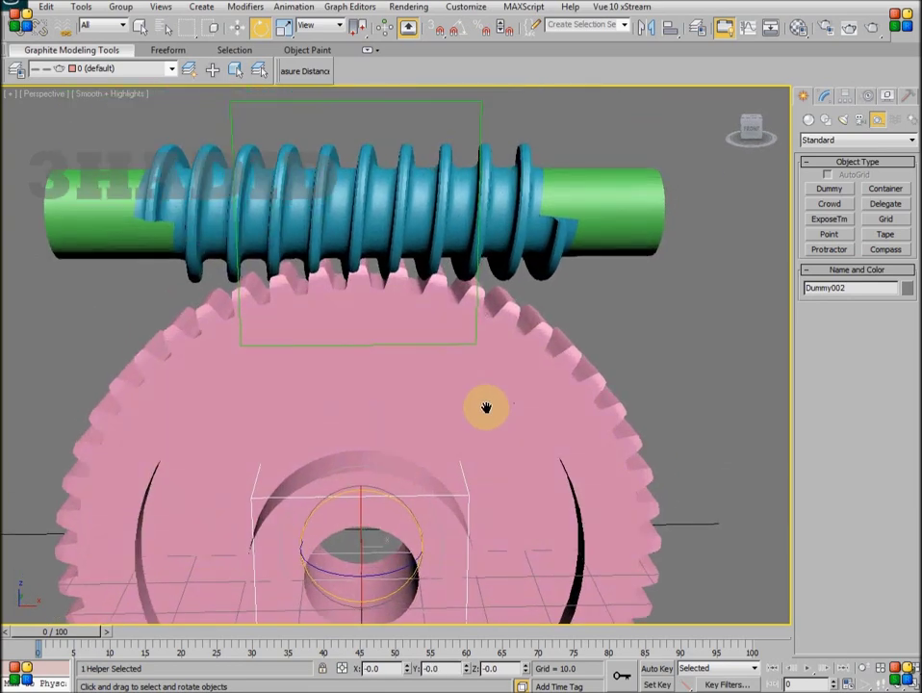
{"action": "left_click", "coordinate": [545, 274]}
{"action": "key", "text": "w"}
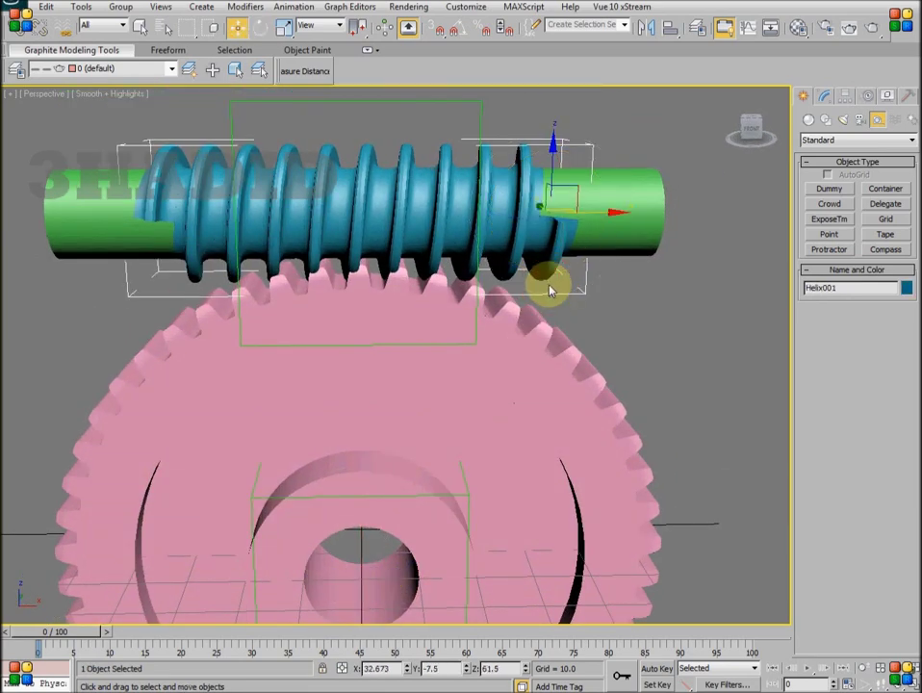
{"action": "key", "text": "alt+w"}
{"action": "right_click", "coordinate": [595, 274]}
{"action": "key", "text": "alt+w"}
Nudge the helix along X to about 30.98 so its grooves mesh with the gear teeth
{"action": "key", "text": "F3"}
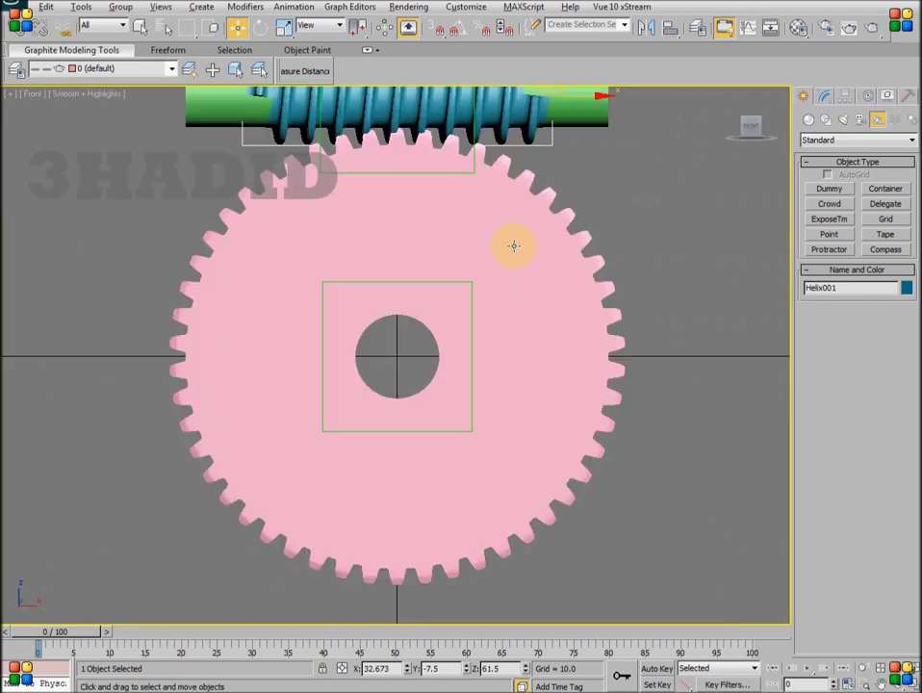
{"action": "middle_click_drag", "start_coordinate": [510, 247], "coordinate": [464, 463]}
{"action": "scroll", "coordinate": [471, 447], "scroll_direction": "up", "scroll_amount": 5}
{"action": "scroll", "coordinate": [466, 471], "scroll_direction": "up", "scroll_amount": 1}
{"action": "scroll", "coordinate": [465, 520], "scroll_direction": "up", "scroll_amount": 3}
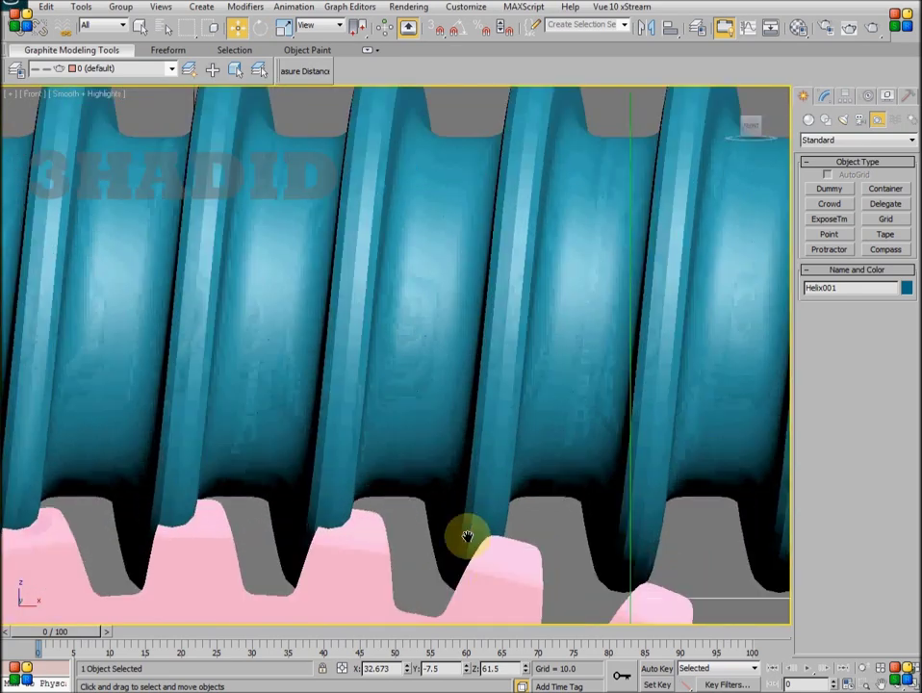
{"action": "scroll", "coordinate": [519, 500], "scroll_direction": "up", "scroll_amount": 1}
{"action": "scroll", "coordinate": [562, 476], "scroll_direction": "up", "scroll_amount": 1}
{"action": "left_click_drag", "start_coordinate": [408, 670], "coordinate": [402, 689]}
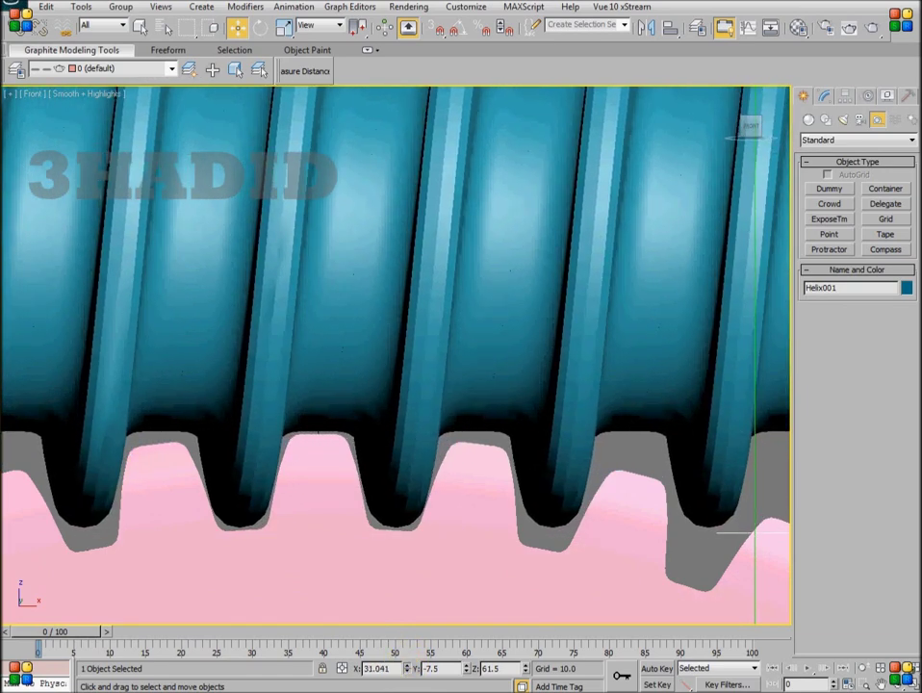
{"action": "key", "text": "alt+w"}
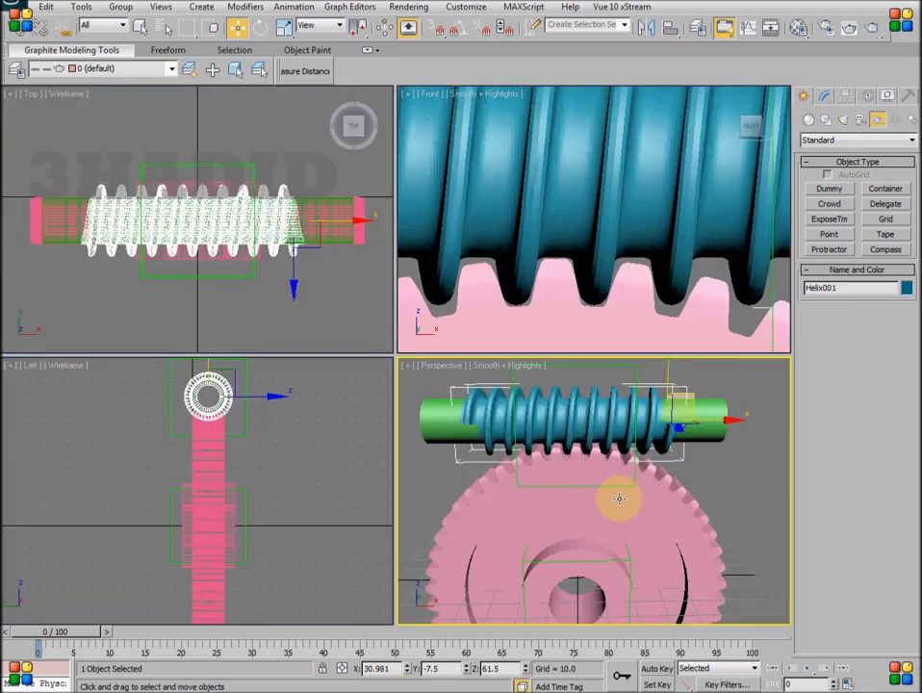
{"action": "key", "text": "alt+w"}
Auto-key a 14.4° Y rotation on the gear's hub dummy at frame 100
{"action": "left_click", "coordinate": [475, 468]}
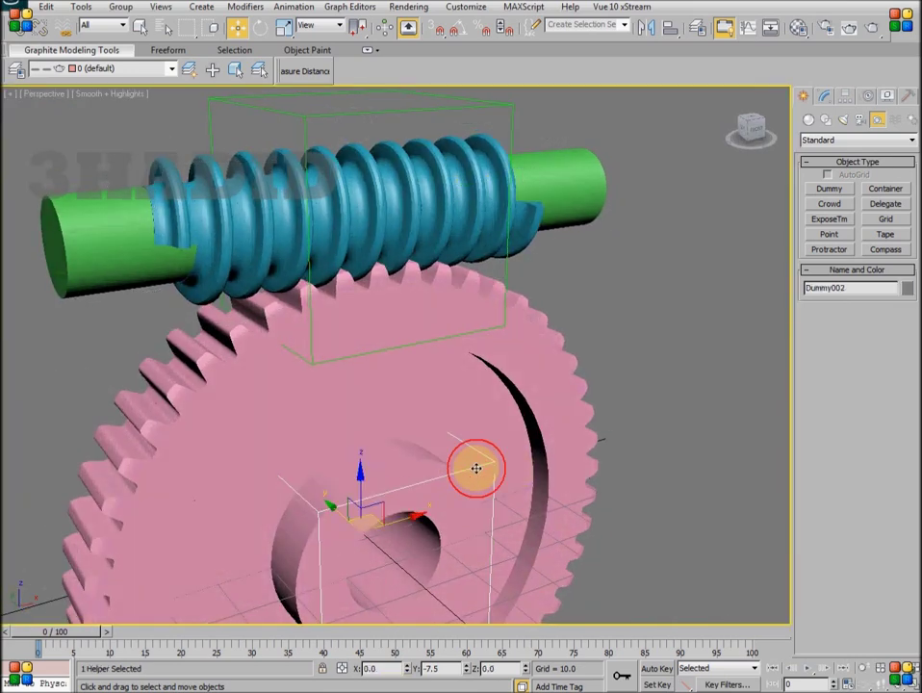
{"action": "left_click", "coordinate": [261, 26]}
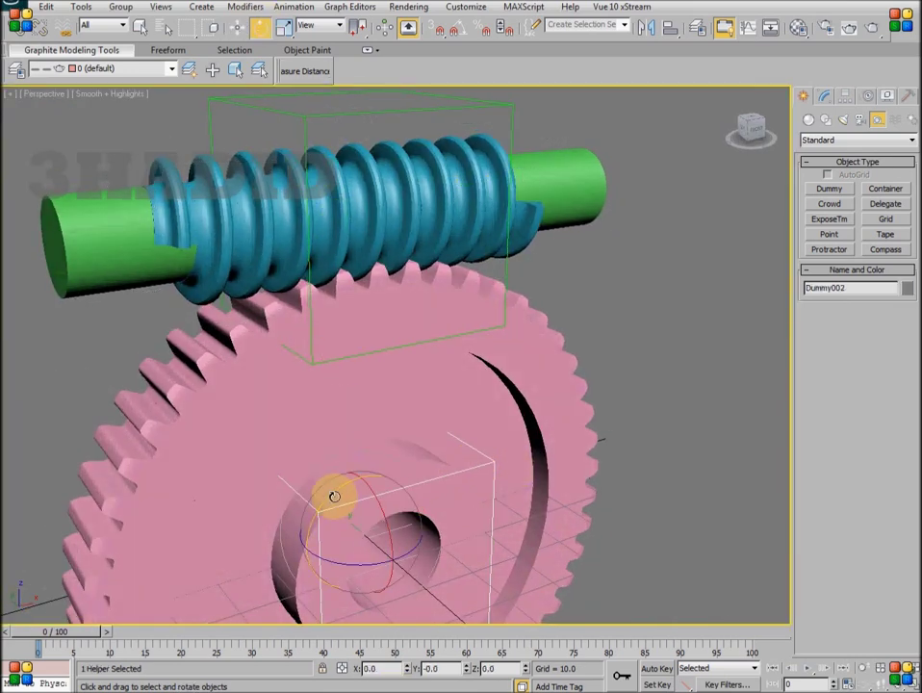
{"action": "mouse_move", "coordinate": [332, 496]}
{"action": "left_mouse_down"}
{"action": "mouse_move", "coordinate": [355, 450]}
{"action": "mouse_move", "coordinate": [398, 466]}
{"action": "mouse_move", "coordinate": [374, 443]}
{"action": "left_mouse_up"}
{"action": "right_click", "coordinate": [656, 555]}
{"action": "left_click", "coordinate": [658, 667]}
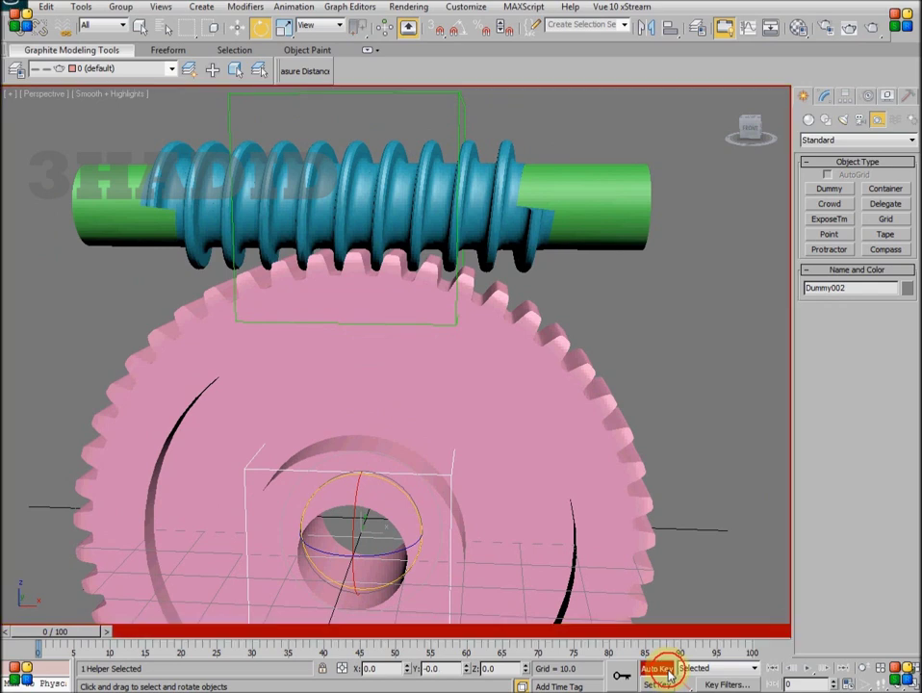
{"action": "left_click_drag", "start_coordinate": [67, 639], "coordinate": [779, 601]}
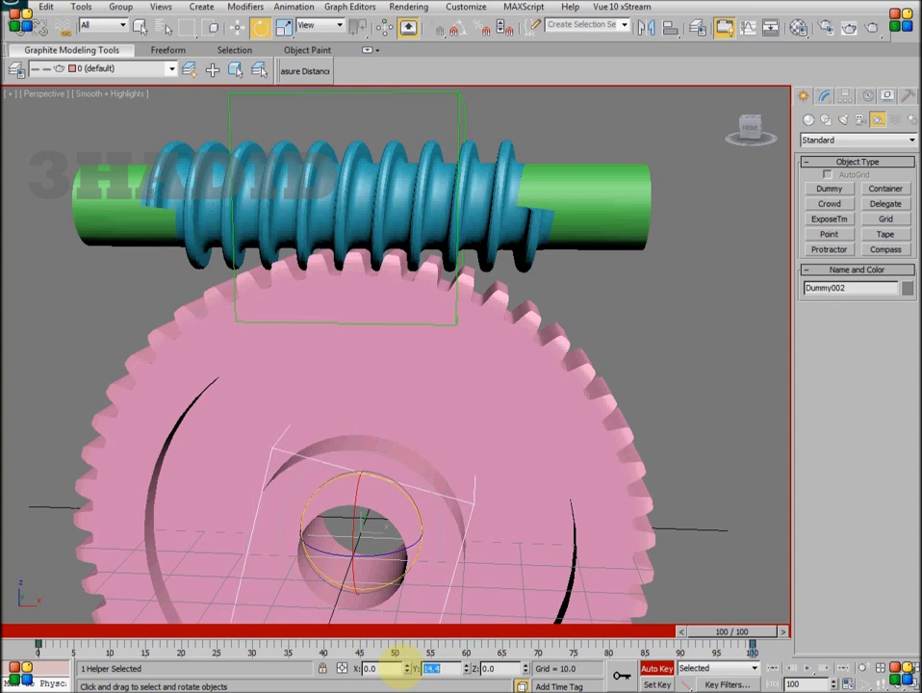
{"action": "left_click", "coordinate": [657, 671]}
Play the animation and inspect the Perspective view in wireframe and edged-faces modes
{"action": "left_click", "coordinate": [719, 540]}
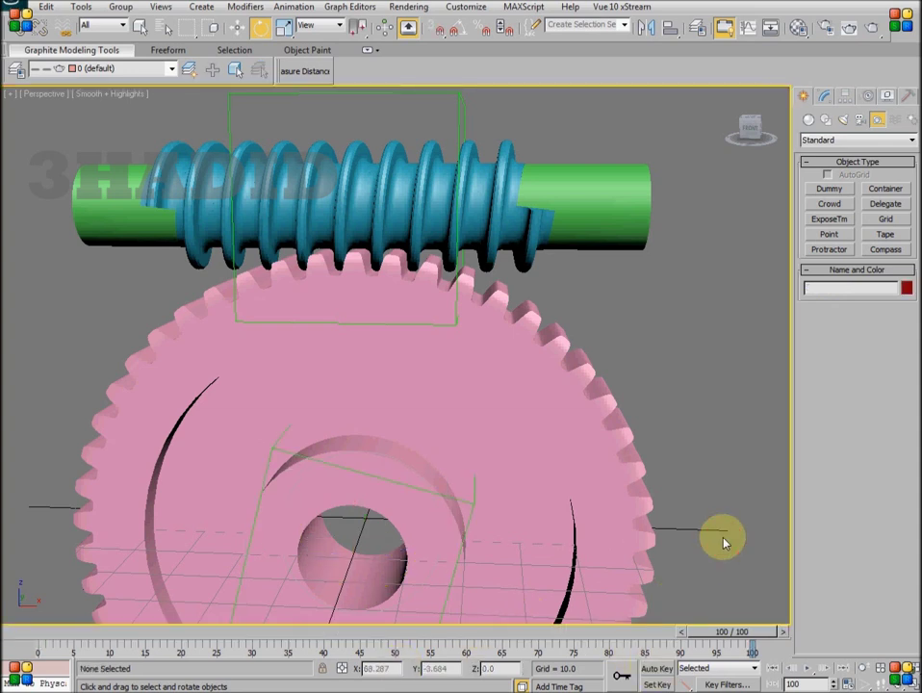
{"action": "key", "text": "/"}
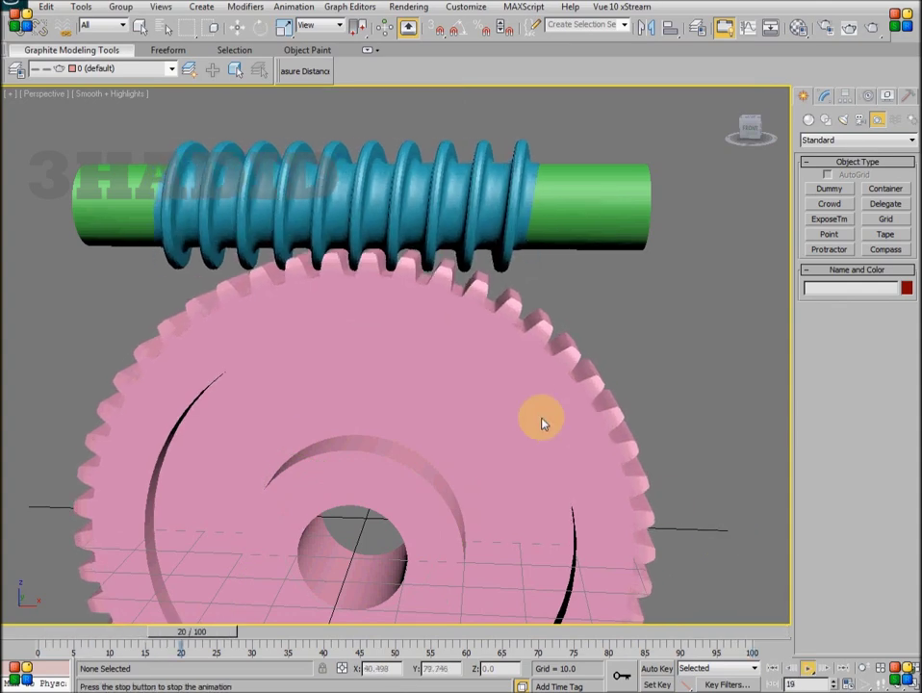
{"action": "scroll", "coordinate": [570, 471], "scroll_direction": "up", "scroll_amount": 3}
{"action": "scroll", "coordinate": [559, 456], "scroll_direction": "up", "scroll_amount": 2}
{"action": "scroll", "coordinate": [549, 456], "scroll_direction": "down", "scroll_amount": 2}
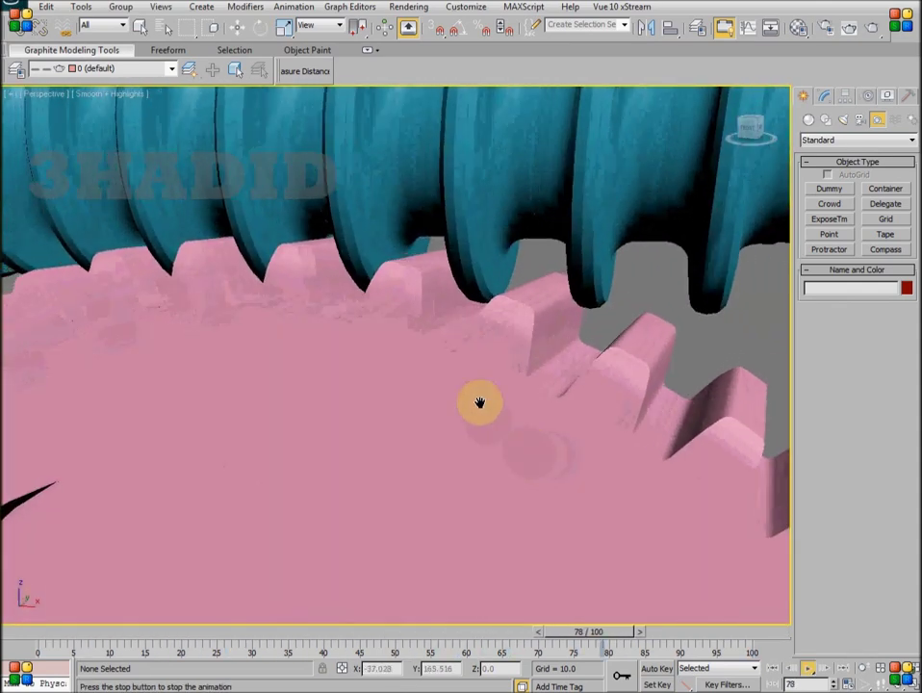
{"action": "scroll", "coordinate": [484, 424], "scroll_direction": "down", "scroll_amount": 3}
{"action": "middle_click_drag", "start_coordinate": [489, 436], "coordinate": [504, 471]}
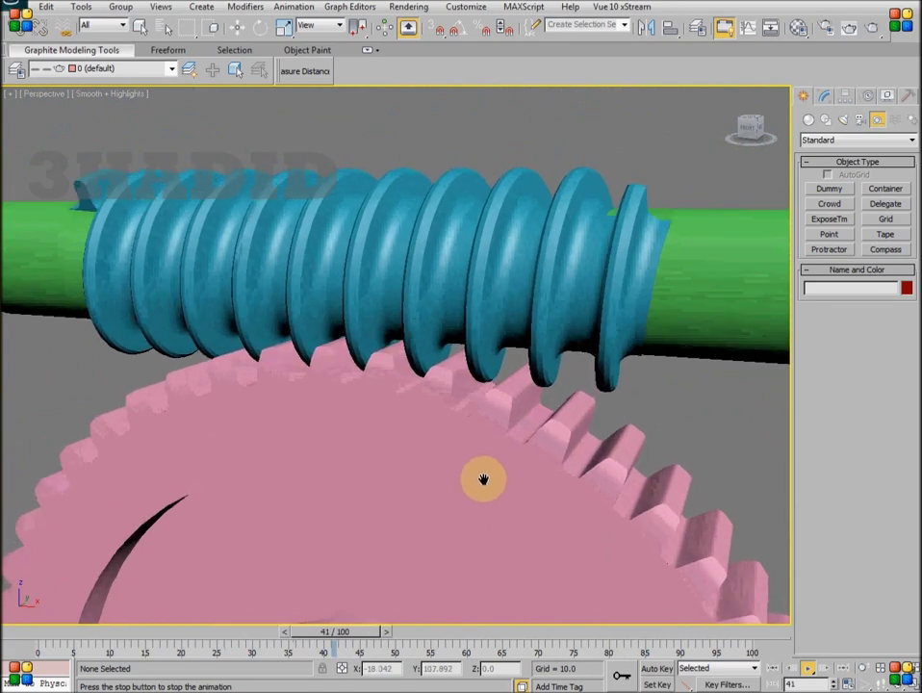
{"action": "scroll", "coordinate": [481, 472], "scroll_direction": "up", "scroll_amount": 3}
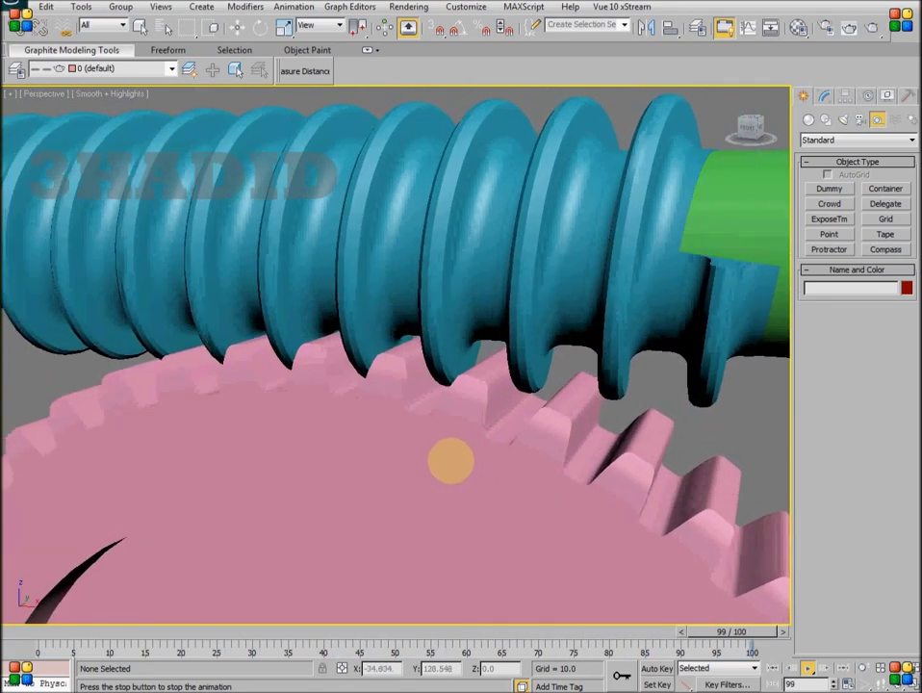
{"action": "key", "text": "F4"}
{"action": "key", "text": "F3"}
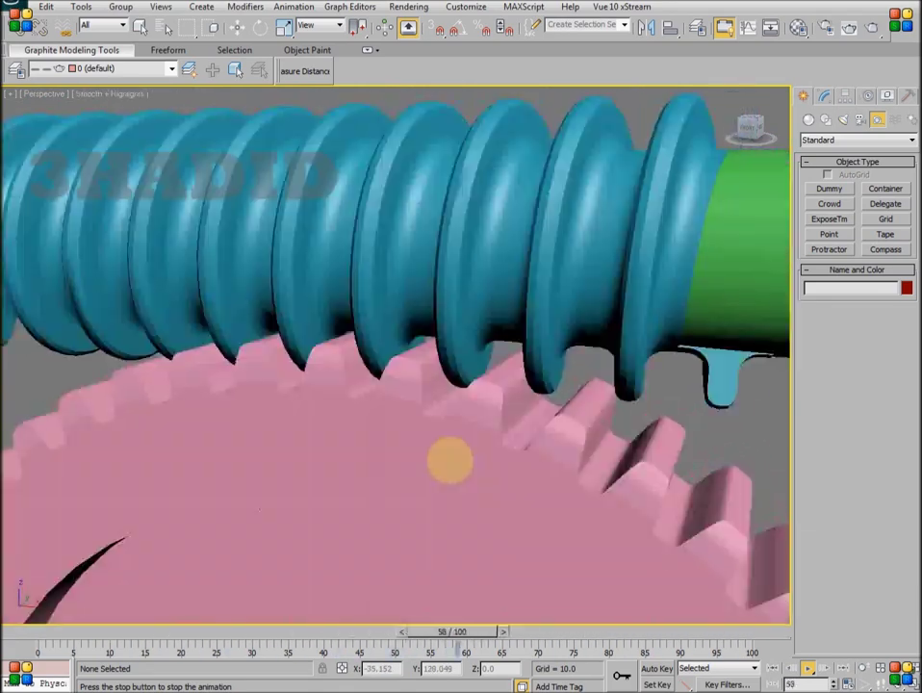
{"action": "key", "text": "F3"}
{"action": "key", "text": "F4"}
{"action": "key", "text": "F4"}
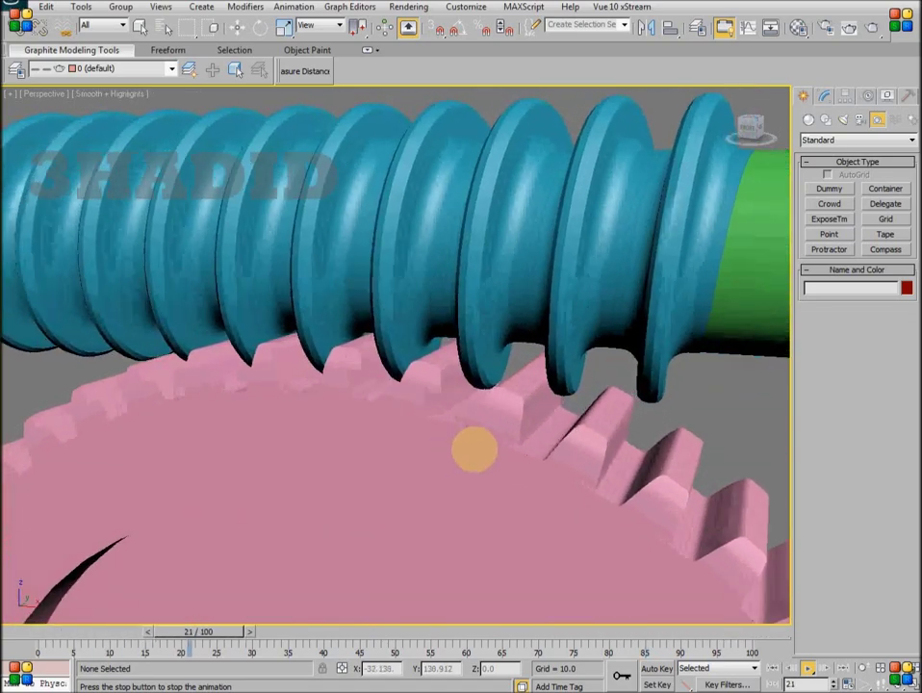
Inspect the worm–gear meshing in the maximized Front viewport, toggling wireframe and edged faces
{"action": "key", "text": "alt+w"}
{"action": "right_click", "coordinate": [701, 185]}
{"action": "key", "text": "alt+w"}
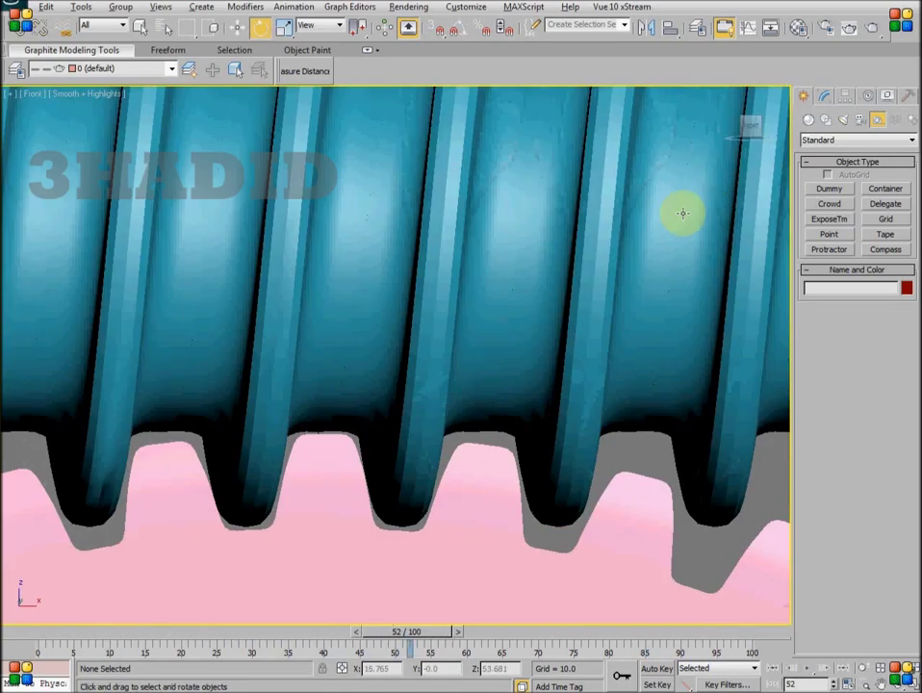
{"action": "scroll", "coordinate": [502, 389], "scroll_direction": "down", "scroll_amount": 1}
{"action": "scroll", "coordinate": [502, 399], "scroll_direction": "down", "scroll_amount": 2}
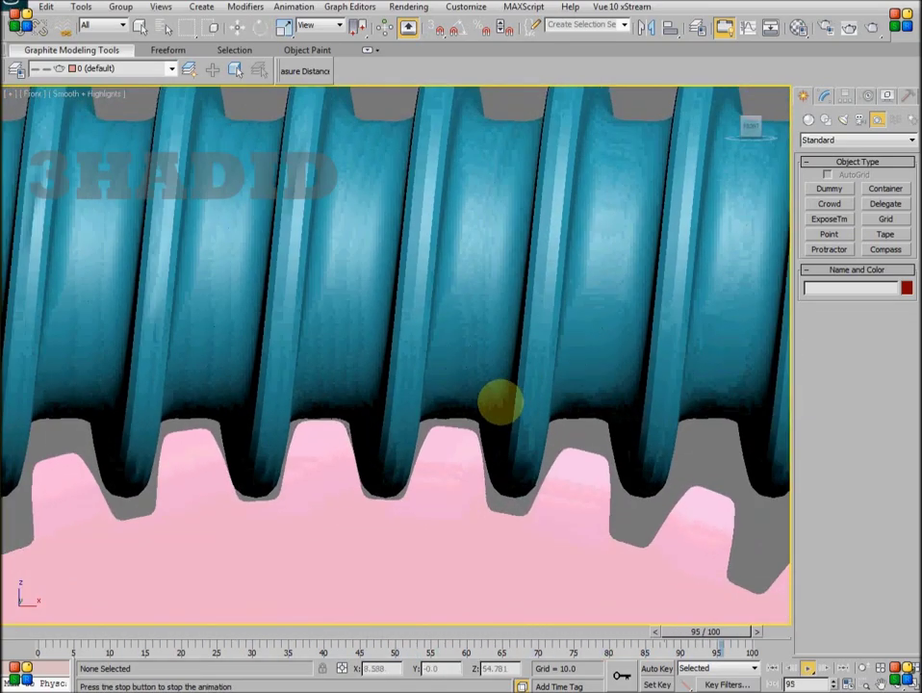
{"action": "scroll", "coordinate": [500, 401], "scroll_direction": "down", "scroll_amount": 1}
{"action": "scroll", "coordinate": [496, 423], "scroll_direction": "down", "scroll_amount": 1}
{"action": "scroll", "coordinate": [495, 428], "scroll_direction": "down", "scroll_amount": 1}
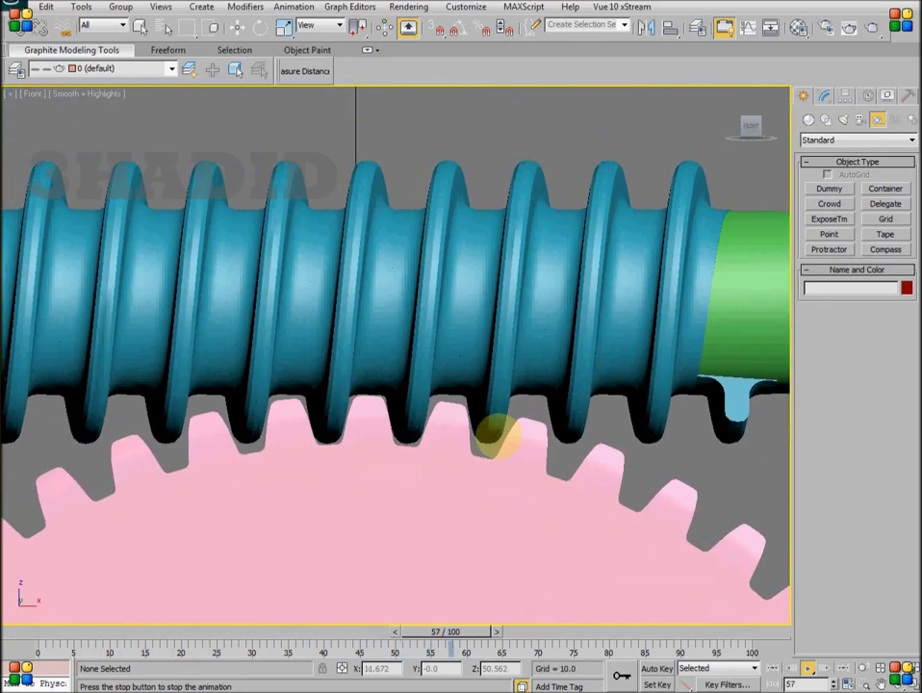
{"action": "key", "text": "F4"}
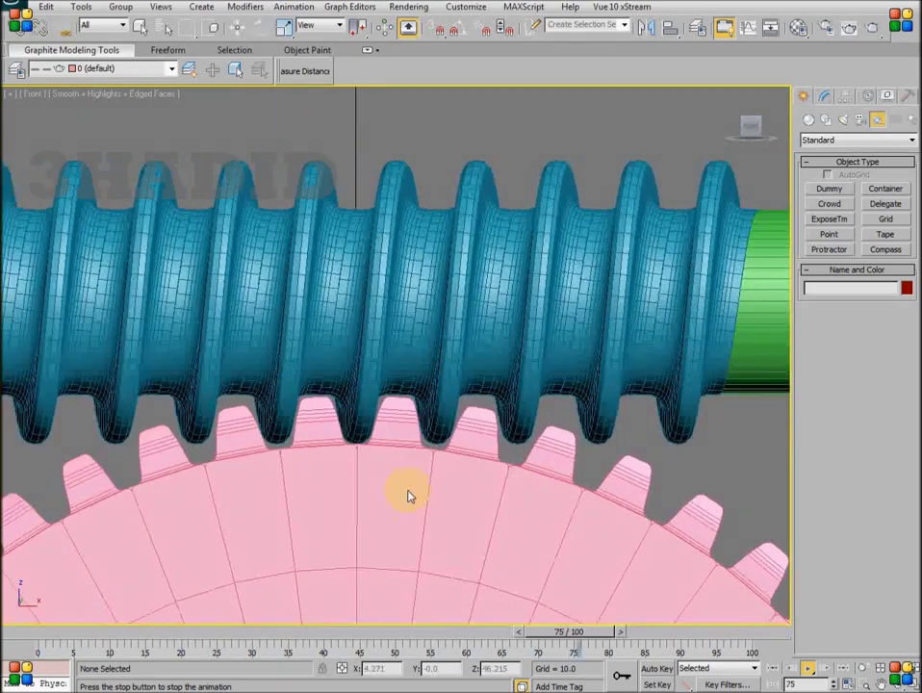
{"action": "scroll", "coordinate": [407, 494], "scroll_direction": "up", "scroll_amount": 2}
{"action": "scroll", "coordinate": [405, 457], "scroll_direction": "up", "scroll_amount": 3}
{"action": "key", "text": "F3"}
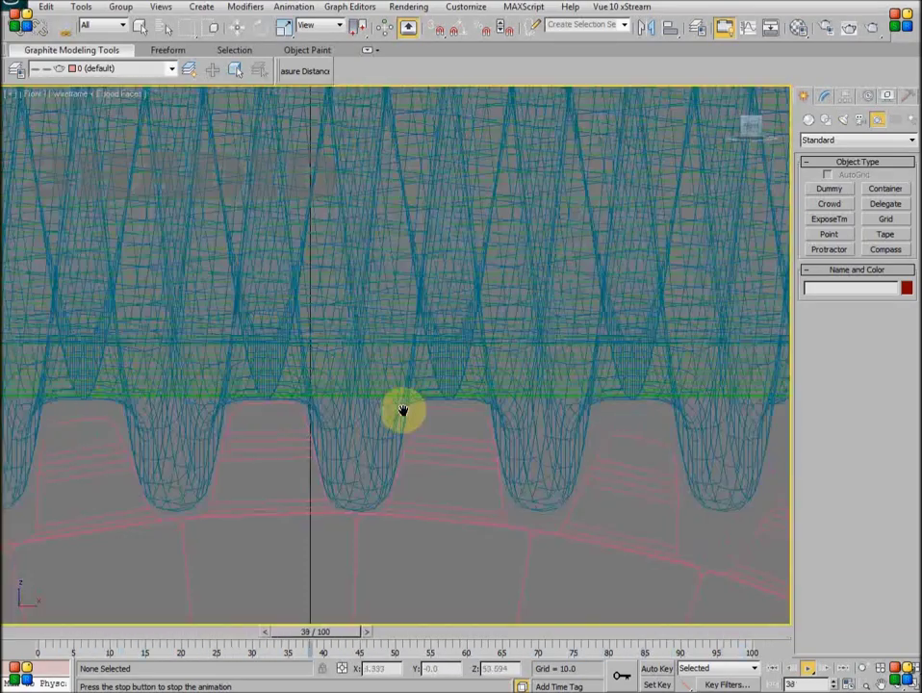
{"action": "key", "text": "F3"}
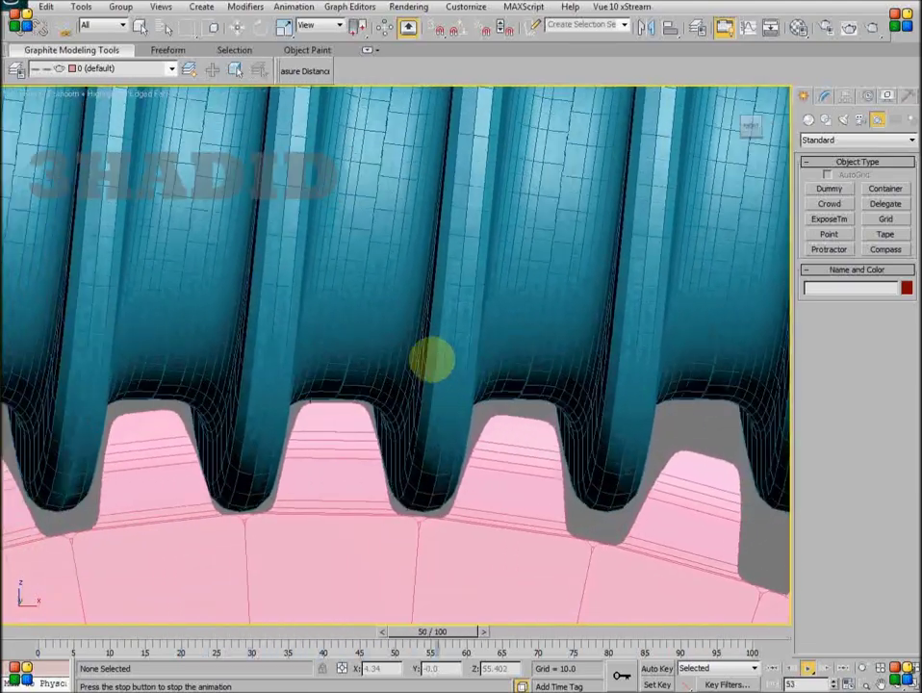
{"action": "scroll", "coordinate": [431, 364], "scroll_direction": "down", "scroll_amount": 5}
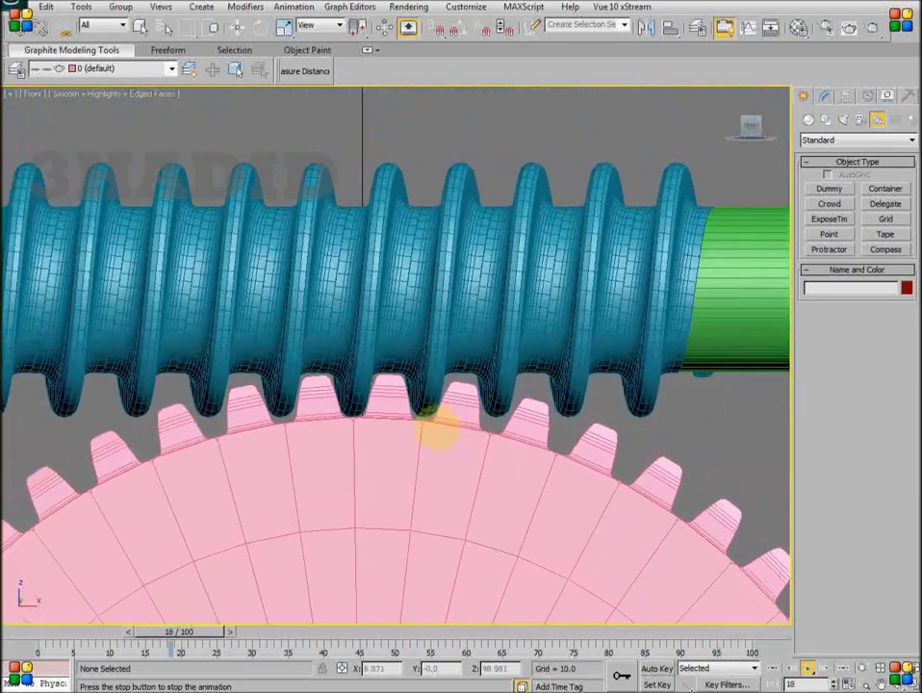
Return to the maximized Perspective view and orbit around the meshing worm and gear
{"action": "key", "text": "alt+w"}
{"action": "right_click", "coordinate": [565, 448]}
{"action": "key", "text": "alt+w"}
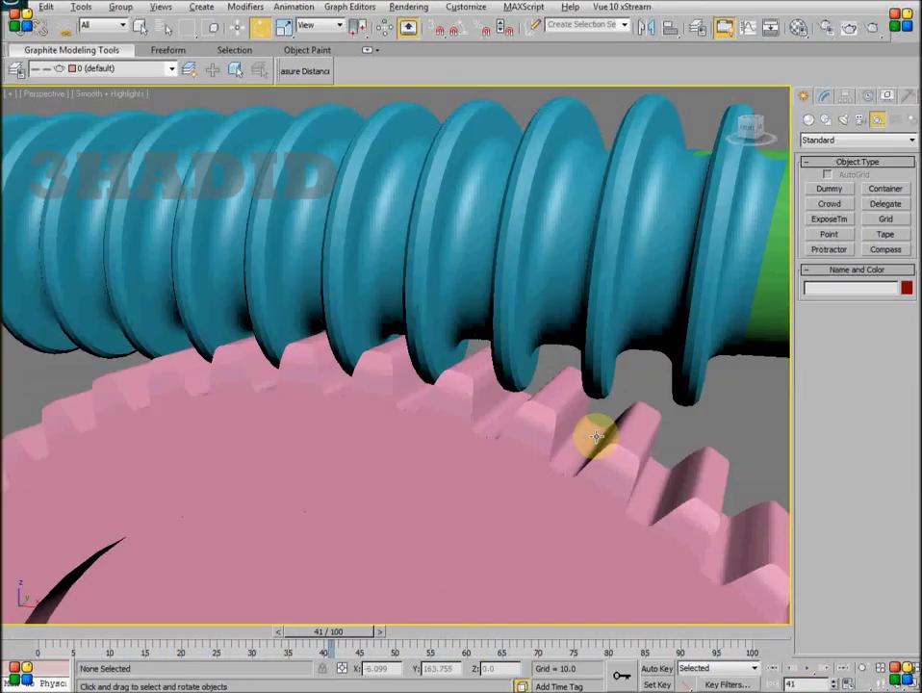
{"action": "mouse_move", "coordinate": [465, 473]}
{"action": "middle_mouse_down", "text": "alt"}
{"action": "mouse_move", "coordinate": [464, 484]}
{"action": "mouse_move", "coordinate": [547, 448]}
{"action": "mouse_move", "coordinate": [514, 450]}
{"action": "middle_mouse_up", "text": "alt"}
{"action": "middle_click_drag", "start_coordinate": [398, 462], "coordinate": [662, 455], "text": "alt"}
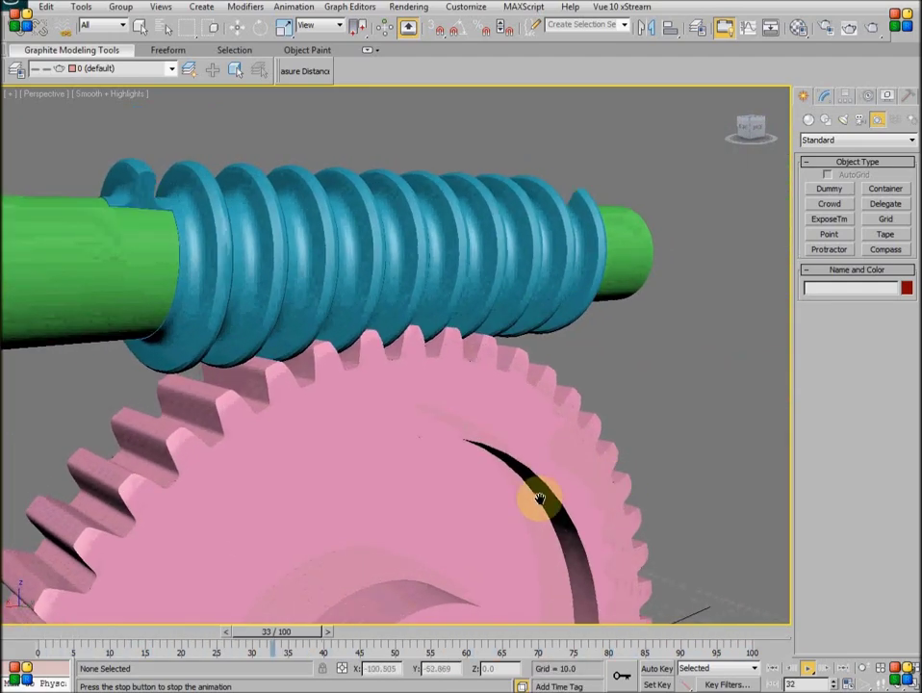
{"action": "mouse_move", "coordinate": [538, 499]}
{"action": "middle_mouse_down", "text": "alt"}
{"action": "mouse_move", "coordinate": [538, 466]}
{"action": "mouse_move", "coordinate": [481, 452]}
{"action": "middle_mouse_up", "text": "alt"}
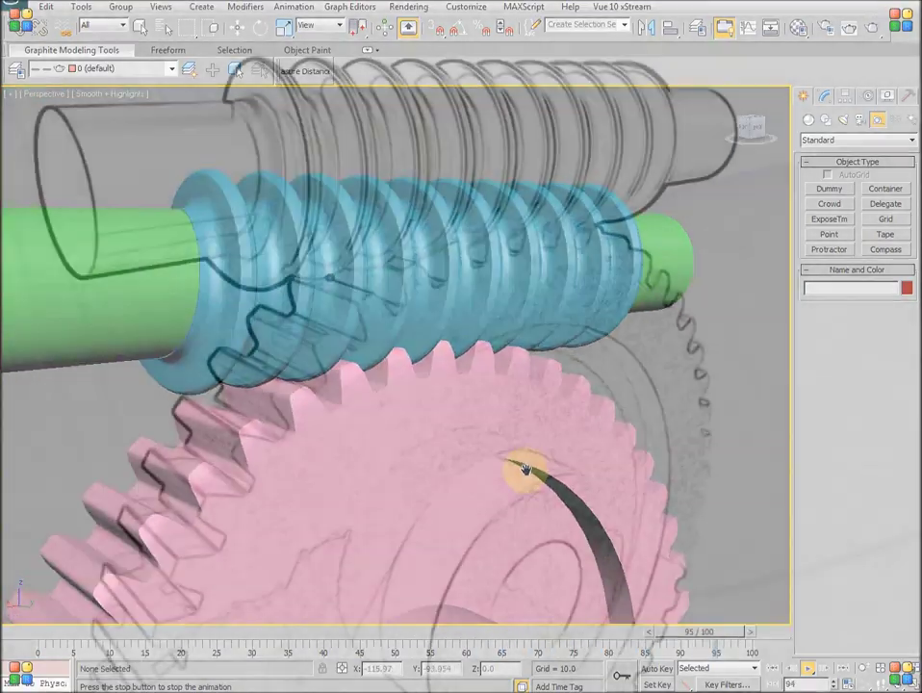